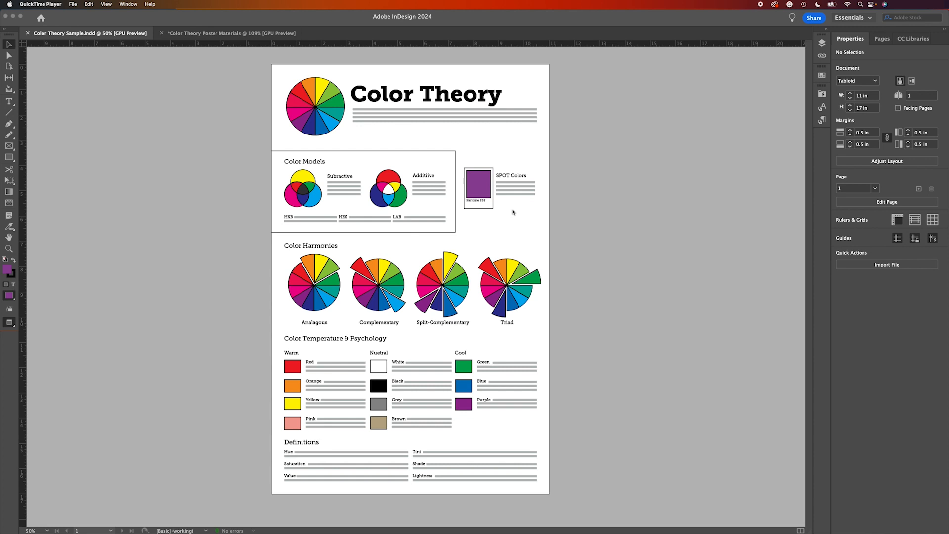
Switch to the Color Theory Poster Materials document and select the hand-drawn poster layout sketch.
left_click(239, 39)
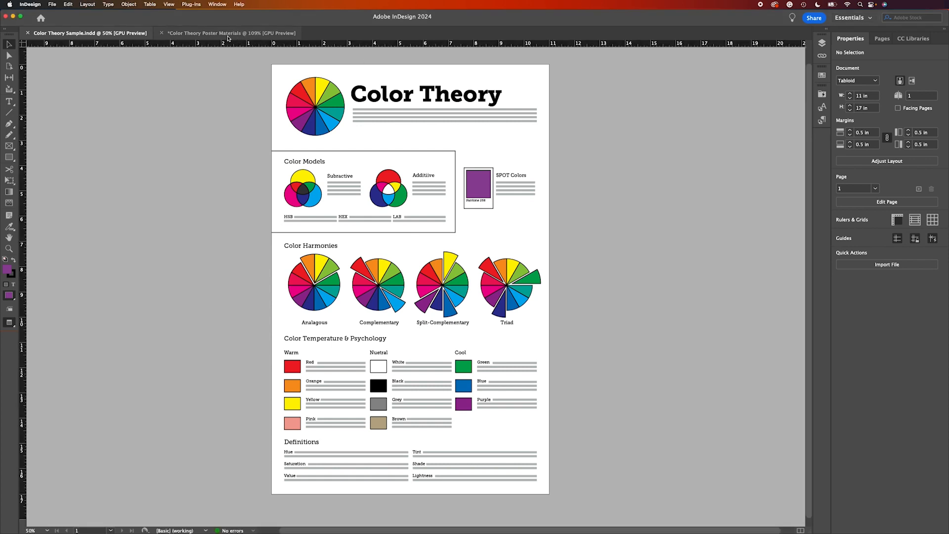
left_click(225, 39)
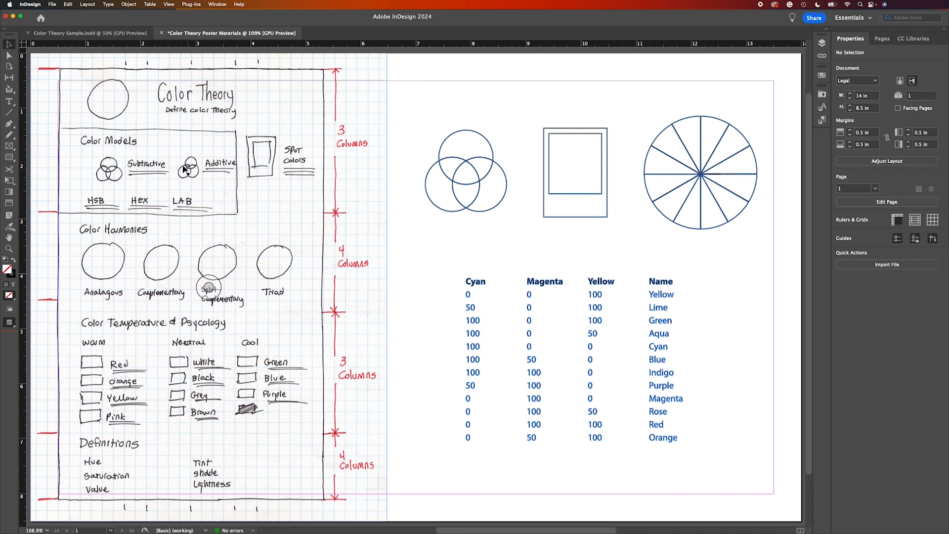
left_click(266, 174)
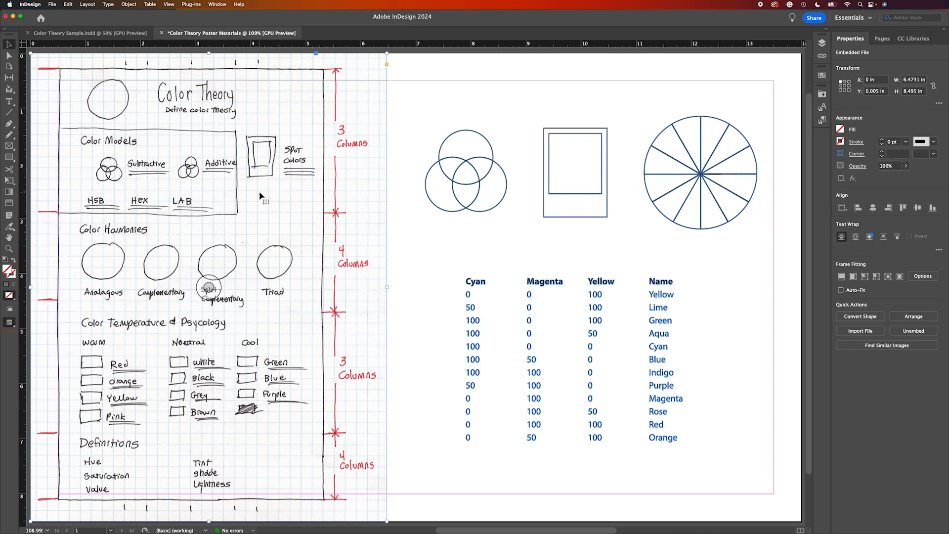
scroll(259, 196, "down", 2)
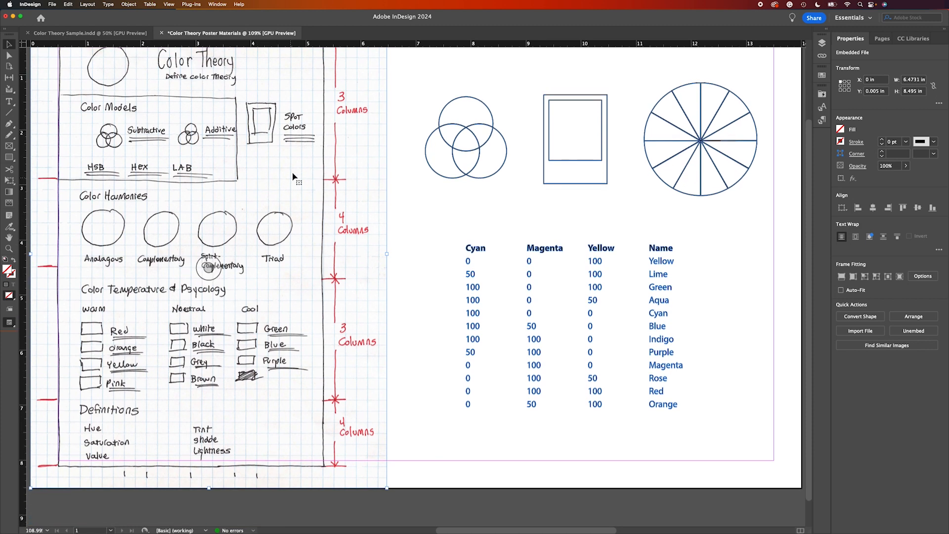
scroll(203, 139, "up", 2)
Start a new document and set its units to inches.
left_click(52, 4)
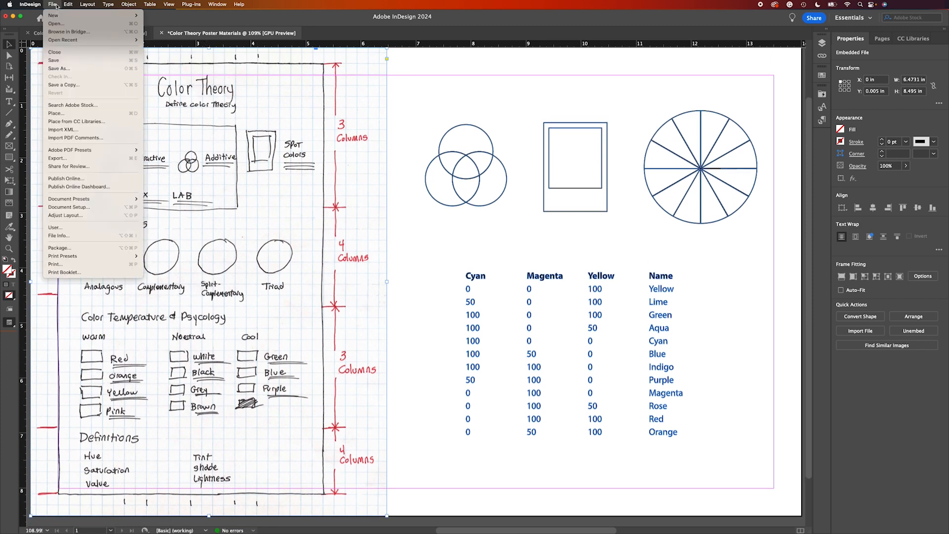
mouse_move(56, 15)
left_click(158, 17)
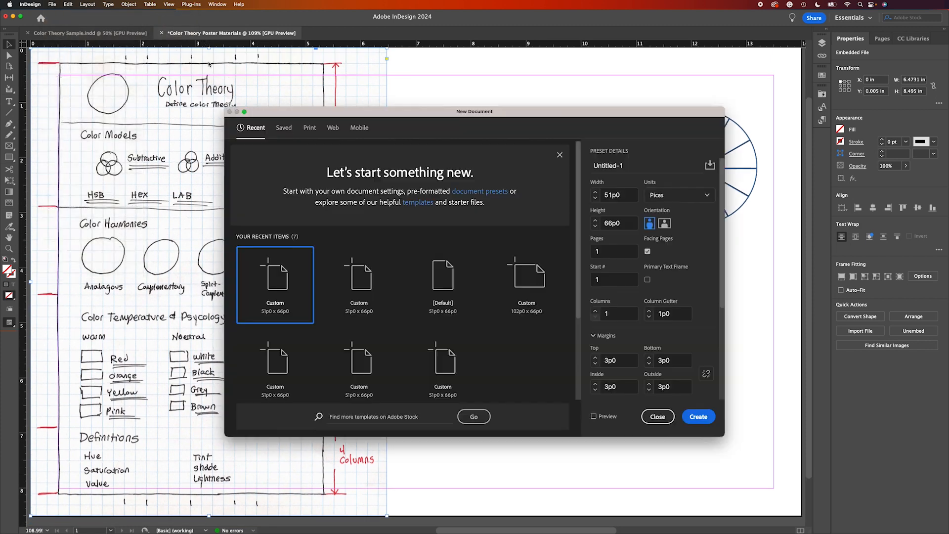
left_click(662, 195)
left_click(660, 236)
Set the page size to 11 in wide by 17 in high, turn off facing pages and create the document.
left_click(625, 196)
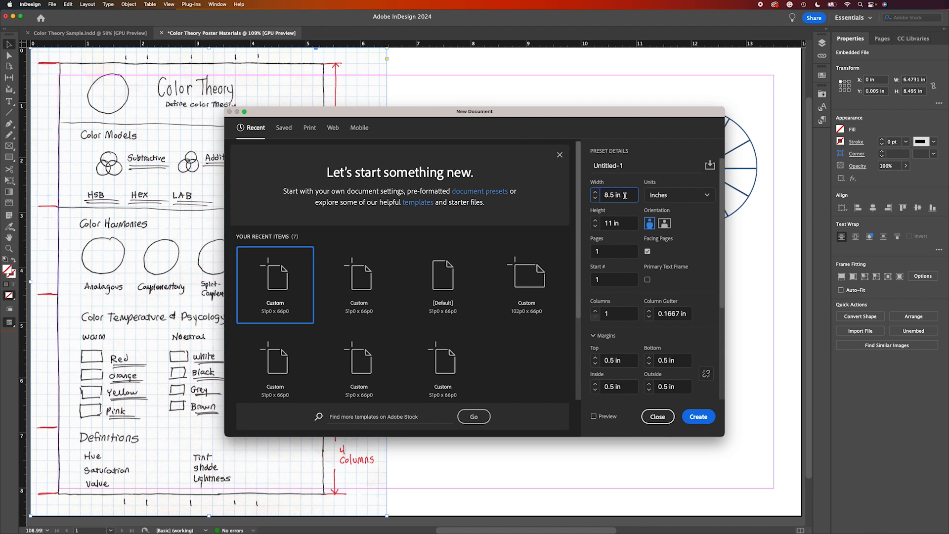
triple_click(624, 195)
type("11")
triple_click(599, 223)
type("17")
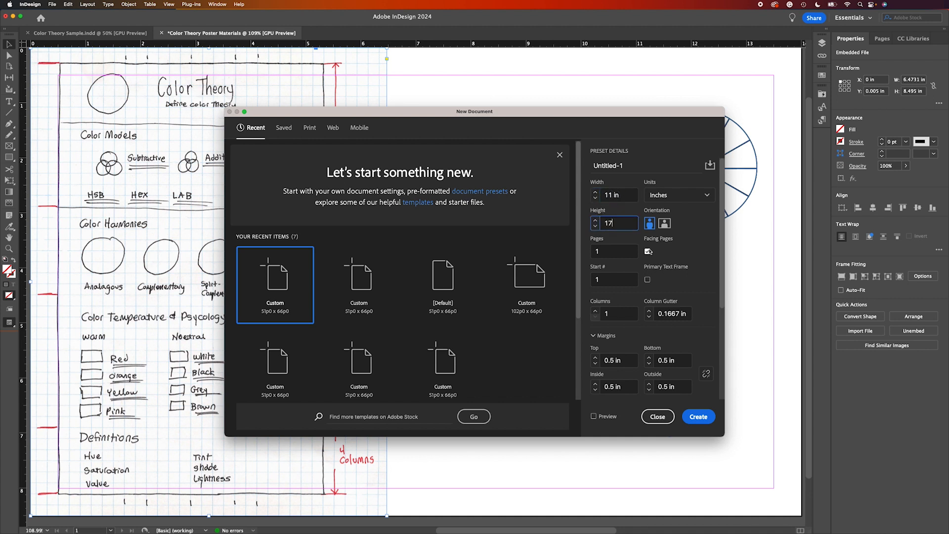
left_click(647, 251)
left_click(702, 417)
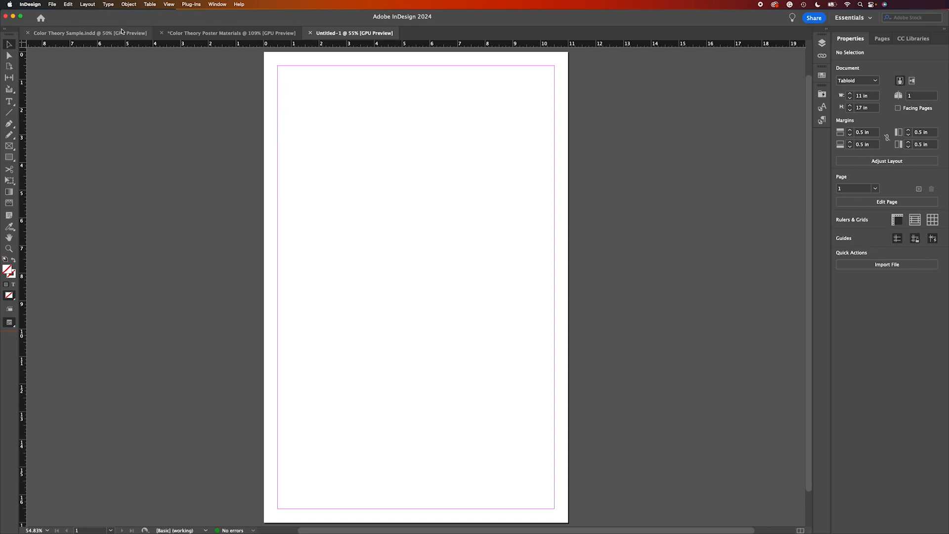
Paste the poster sketch into the new document and place it on the pasteboard beside the page for reference.
key("super+v")
mouse_move(449, 243)
left_mouse_down()
mouse_move(254, 216)
mouse_move(191, 221)
left_mouse_up()
left_click(600, 224)
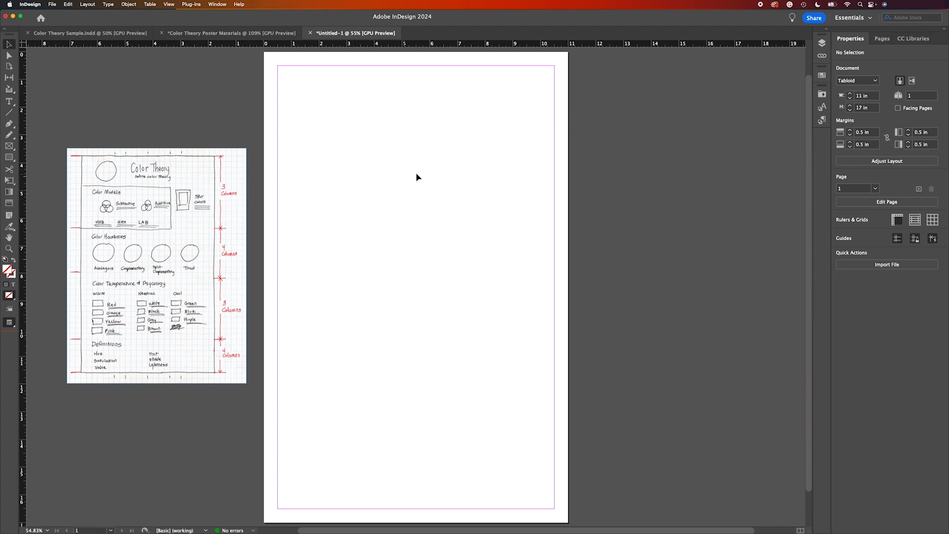
Divide the page into 3 columns, keeping the 0.5 in margins and 0.1667 in gutter.
left_click(82, 5)
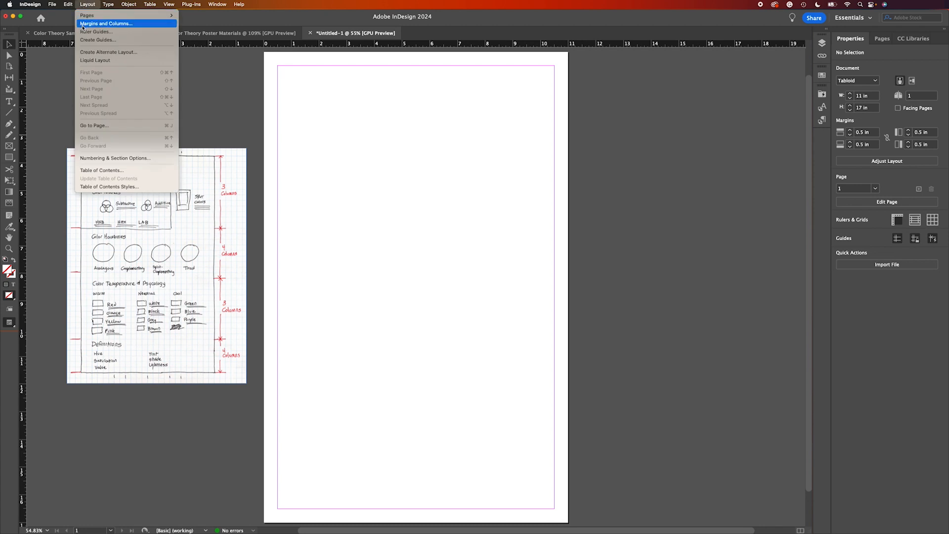
left_click(83, 24)
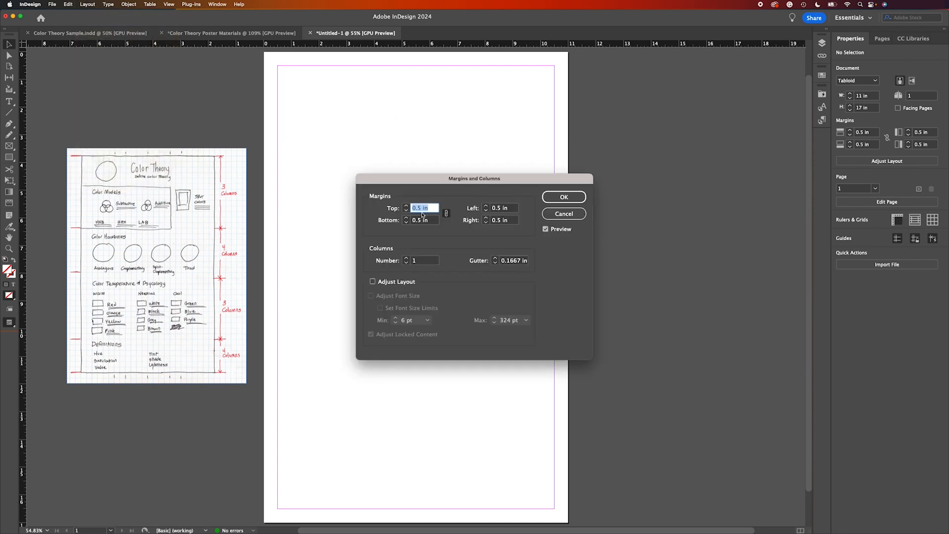
left_click(407, 258)
left_click(406, 258)
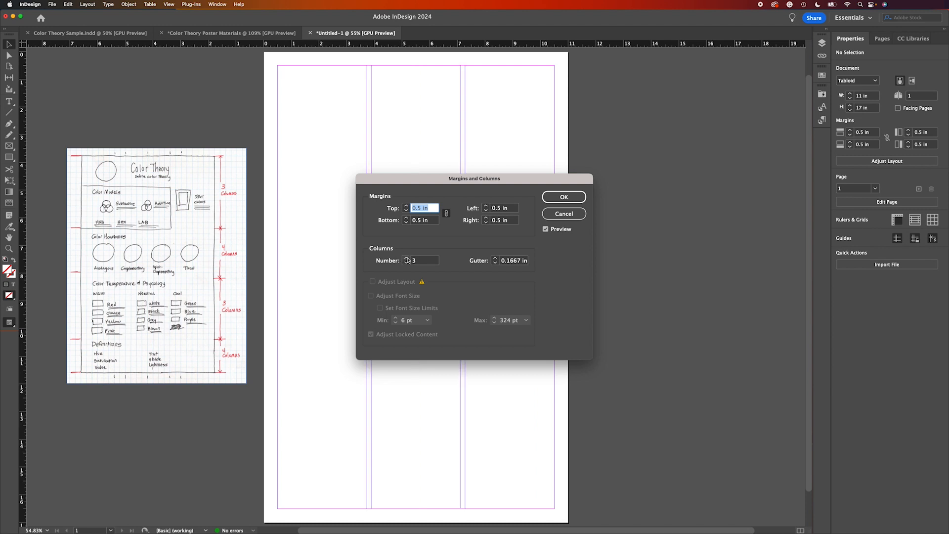
left_click(561, 197)
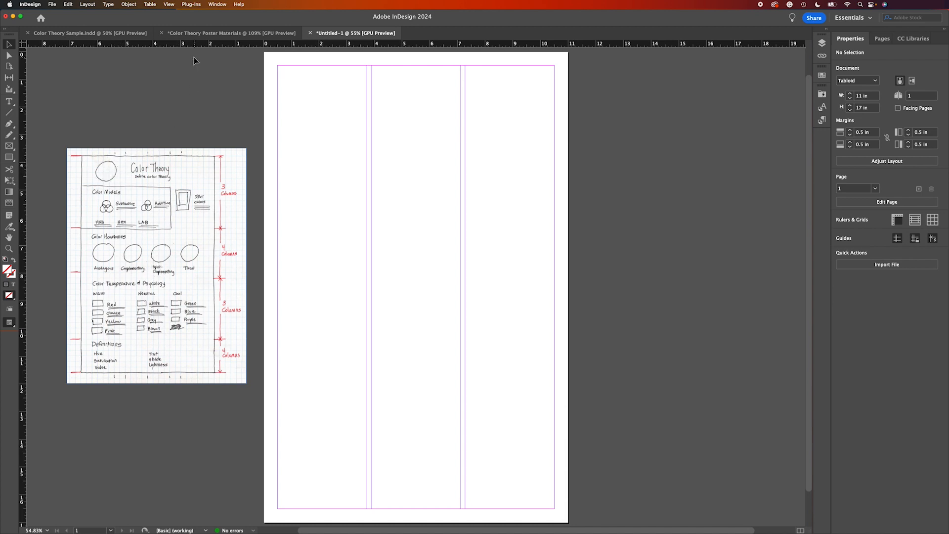
Copy the twelve-segment color wheel from the poster materials document into the upper-left corner of the poster page.
left_click(197, 33)
left_click(732, 182)
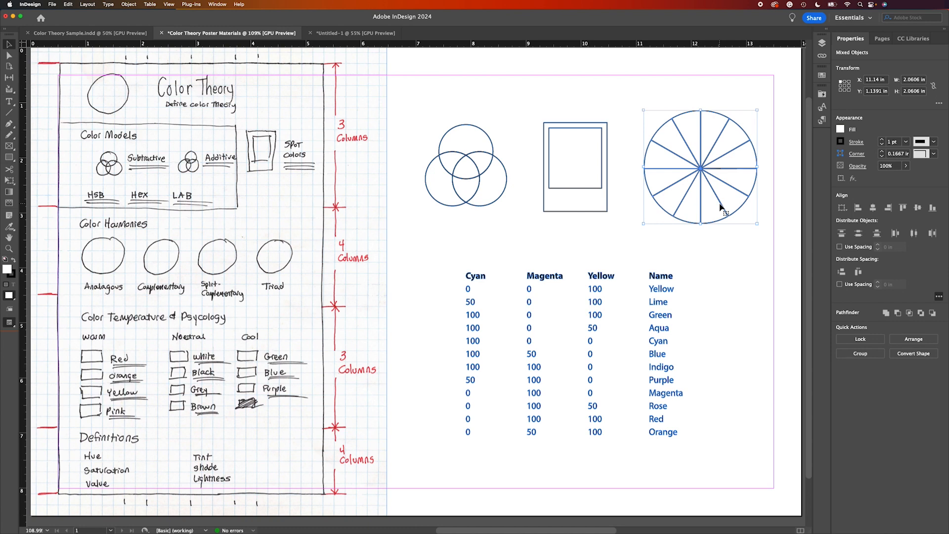
left_click(353, 33)
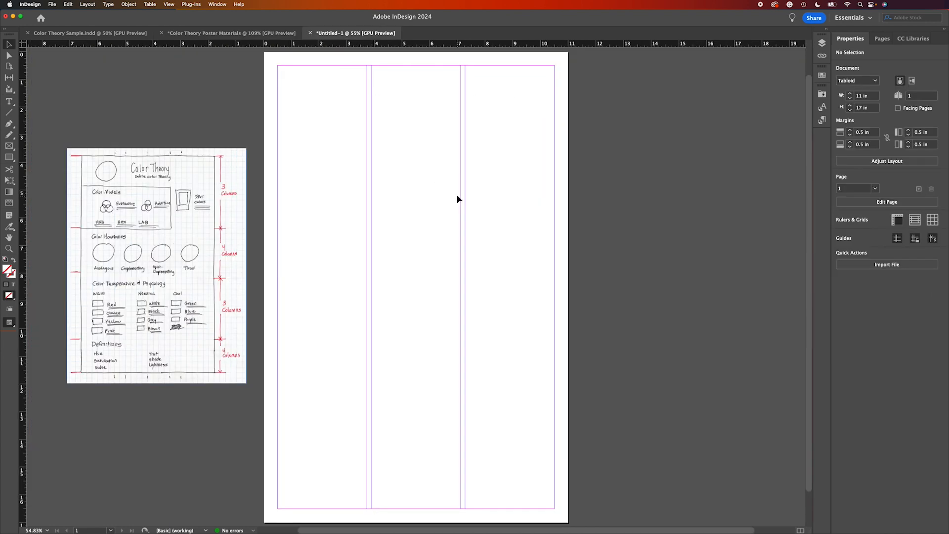
key("cmd+v")
left_click_drag(421, 289, 317, 101)
left_click(453, 126)
Draw a title text frame about 7.3 in by 1.85 in beside the color wheel and enter "Color Theory".
left_click(8, 100)
left_click(353, 79)
left_click_drag(352, 79, 555, 126)
type("Color Theor")
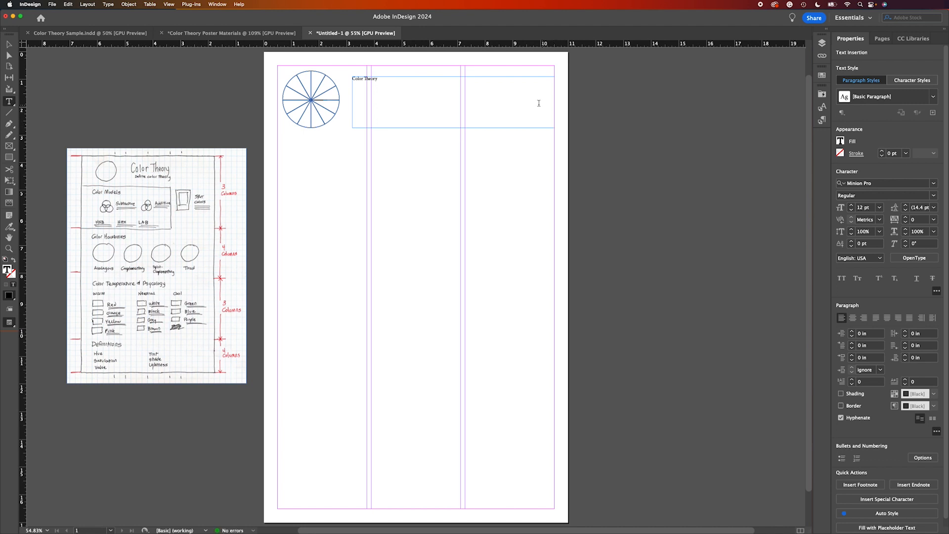
left_click(9, 44)
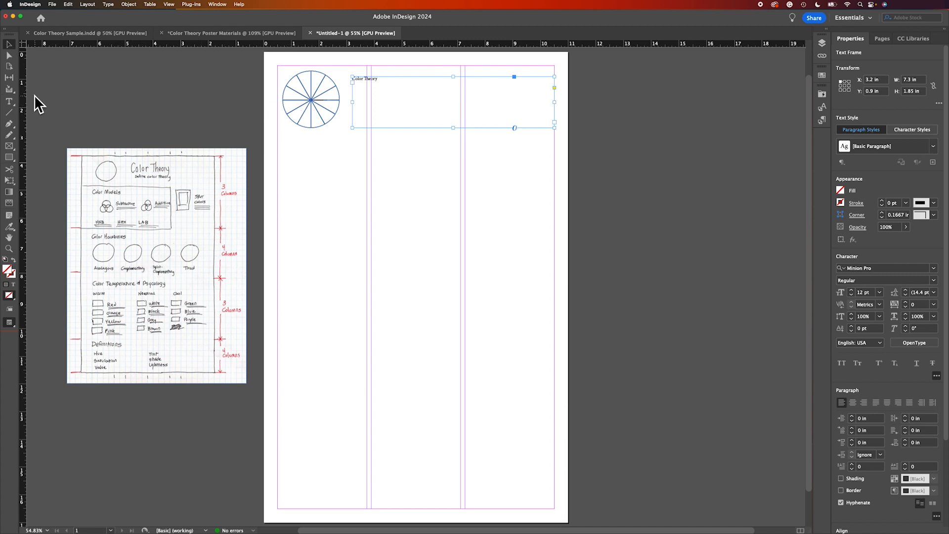
Draw a text frame across the first column just below the color wheel and enter "Color Models".
left_click(9, 101)
left_click_drag(277, 138, 366, 152)
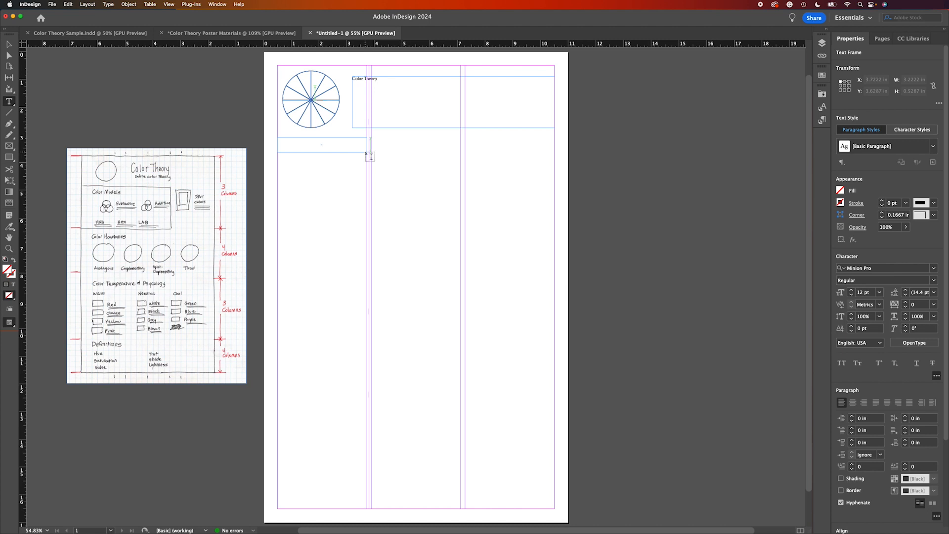
type("Color Models")
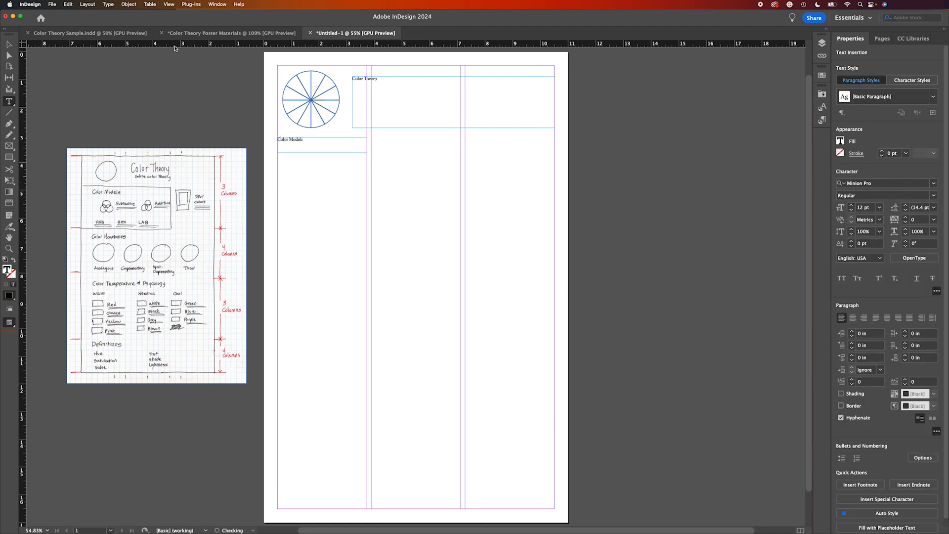
left_click(9, 45)
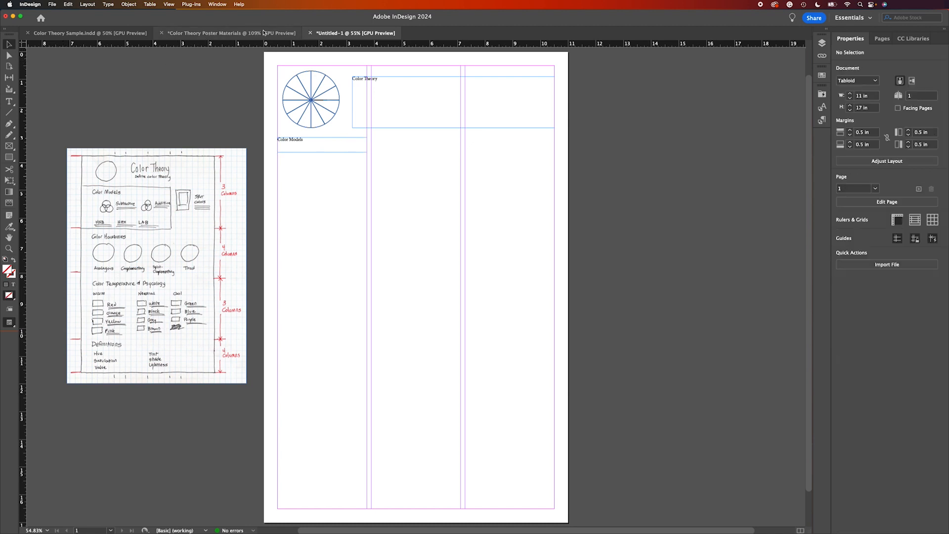
Copy the three overlapping circles from the poster materials document and place them under the Color Models heading.
left_click(230, 33)
left_click_drag(418, 115, 515, 215)
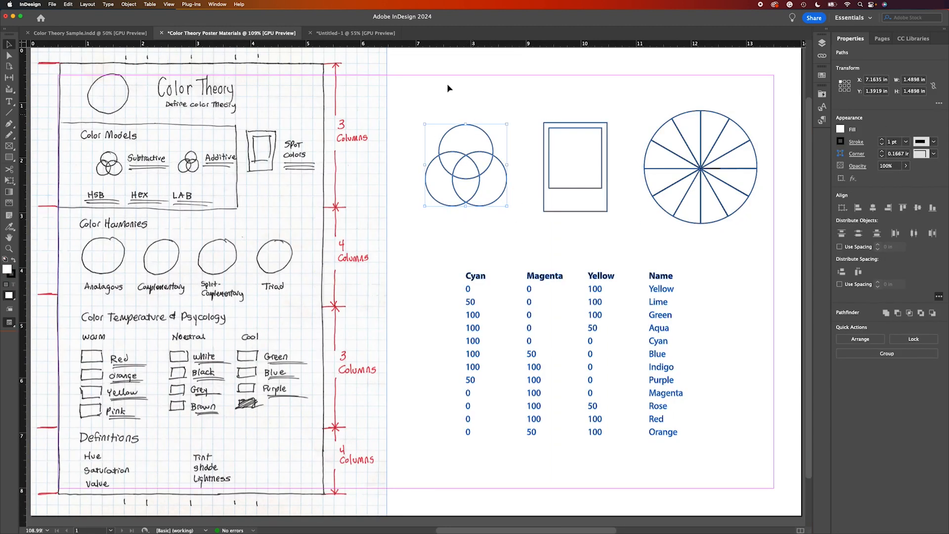
left_click(337, 34)
key("cmd+v")
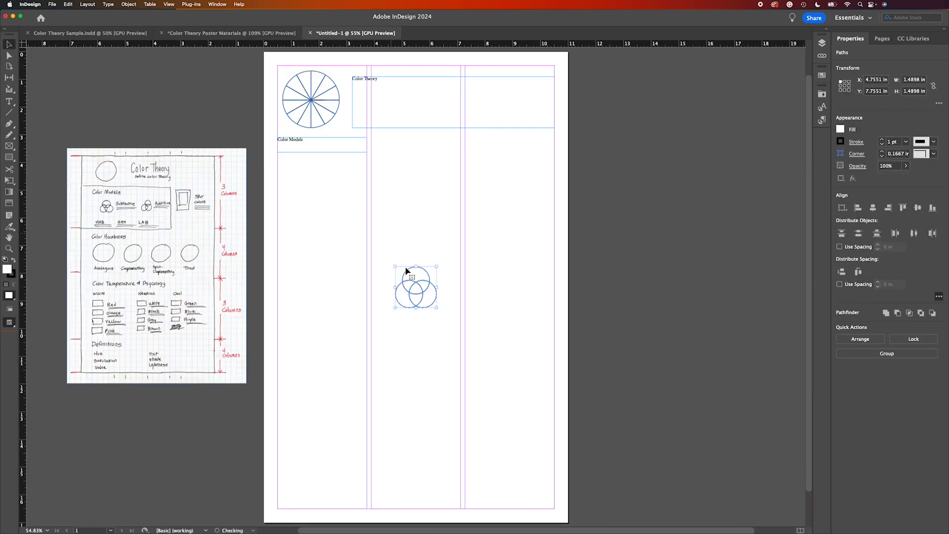
left_click_drag(418, 292, 299, 170)
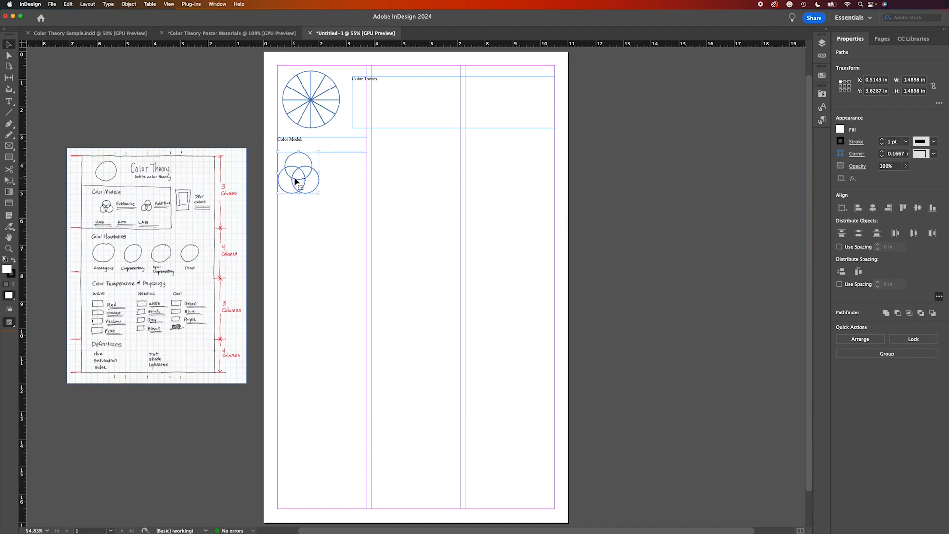
mouse_move(293, 180)
left_mouse_down()
mouse_move(388, 182)
mouse_move(297, 191)
left_mouse_up()
Paste a second set of overlapping circles at the start of the second column, level with the first set.
key("super+v")
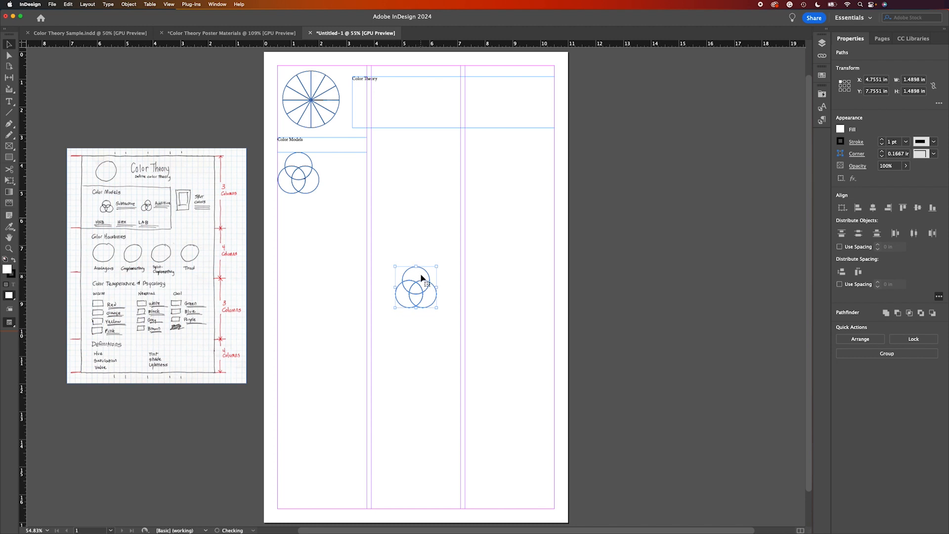
left_click_drag(416, 285, 393, 173)
left_click(419, 227)
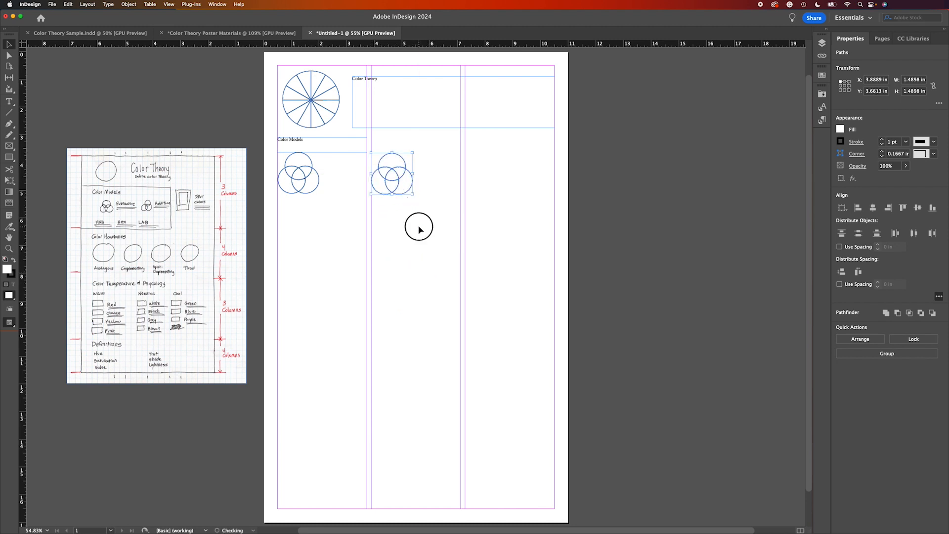
Draw a text frame about 1.7 in by 0.7 in beside the first circle diagram and enter "Subtractive".
left_click(296, 144)
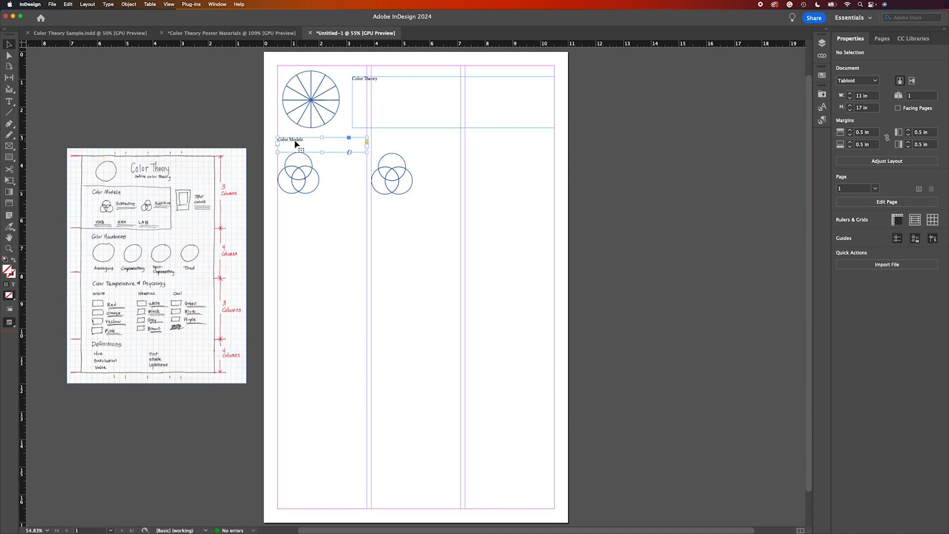
left_click(331, 173)
key("t")
left_click_drag(318, 154, 366, 169)
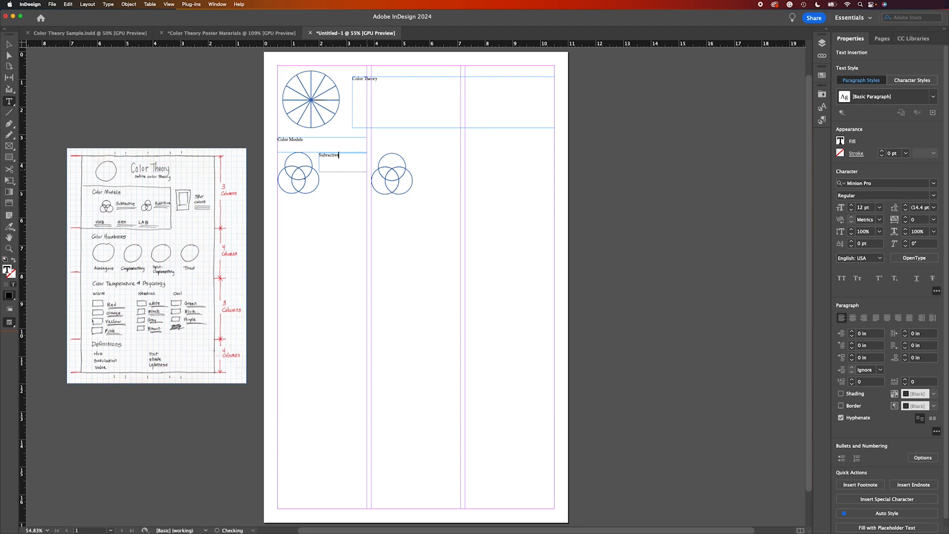
left_click(9, 45)
Draw a text frame beside the second circle diagram, extending to the second column's edge, and enter "Additive".
left_click(9, 102)
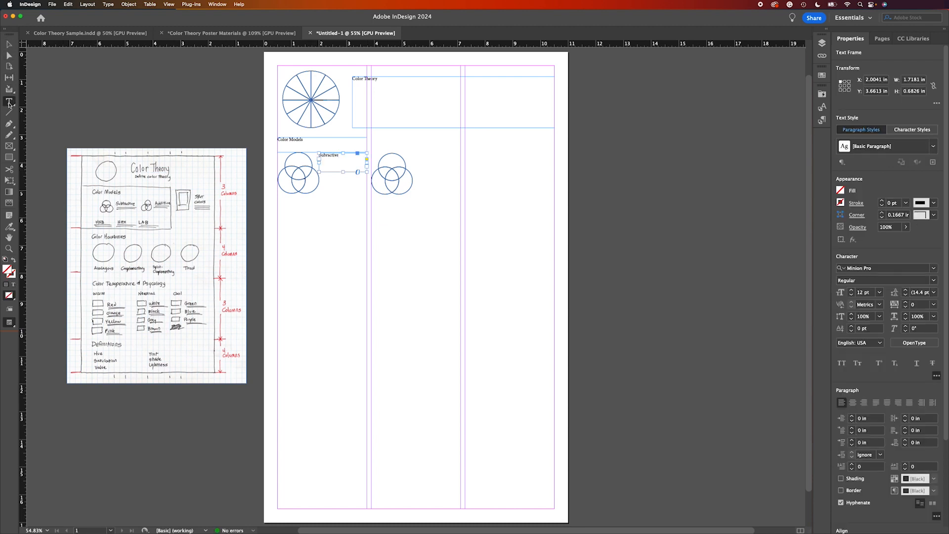
left_click_drag(416, 153, 461, 174)
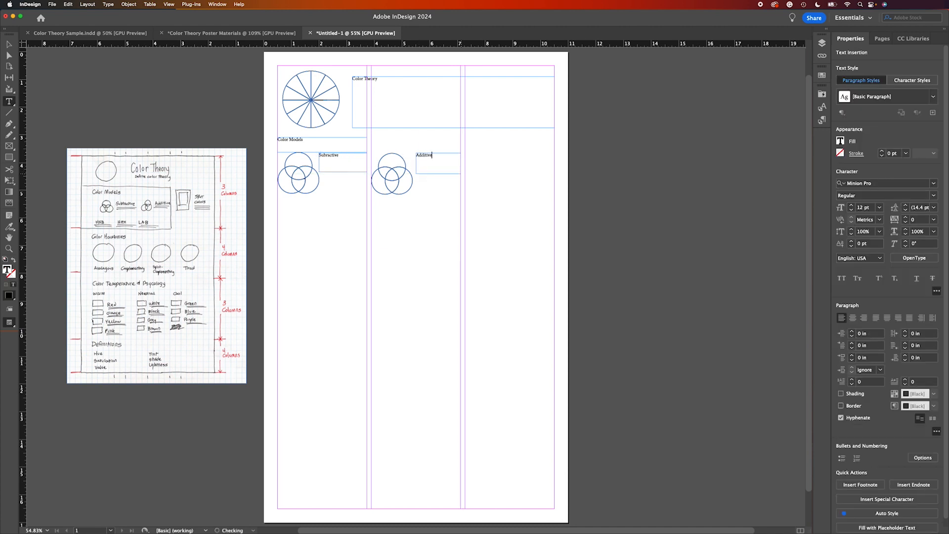
left_click(8, 45)
left_click(158, 265)
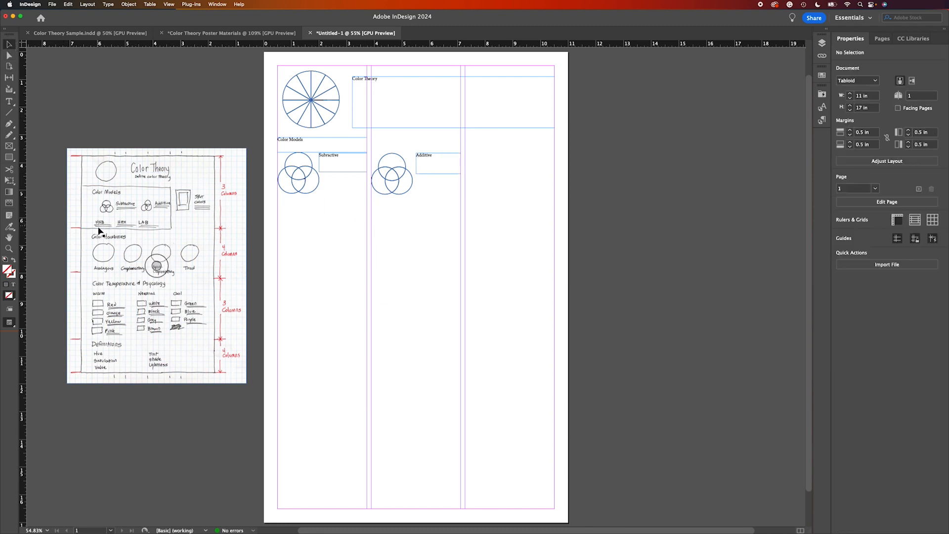
Draw two side-by-side text frames, each about 0.7 in high, below the circle diagrams and enter "HSB" and "Hex".
left_click(9, 102)
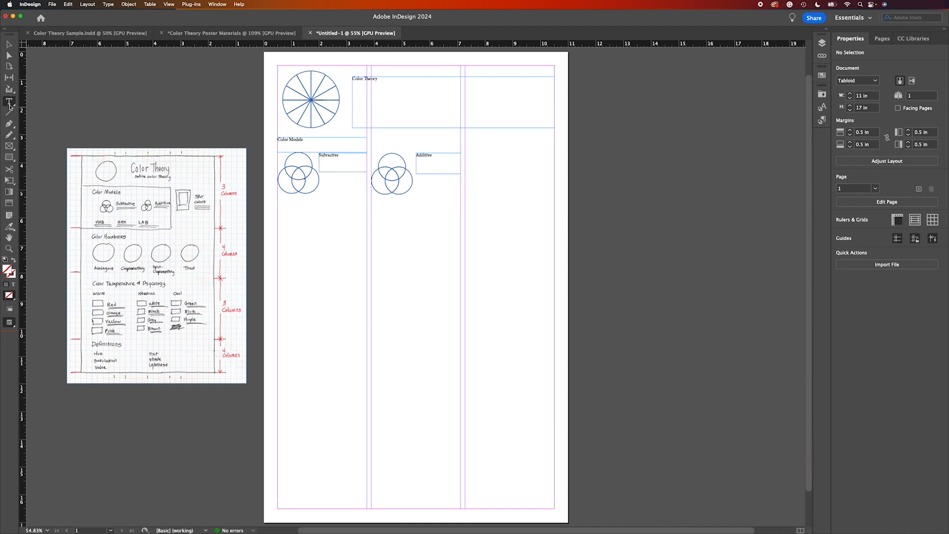
left_click_drag(278, 203, 337, 221)
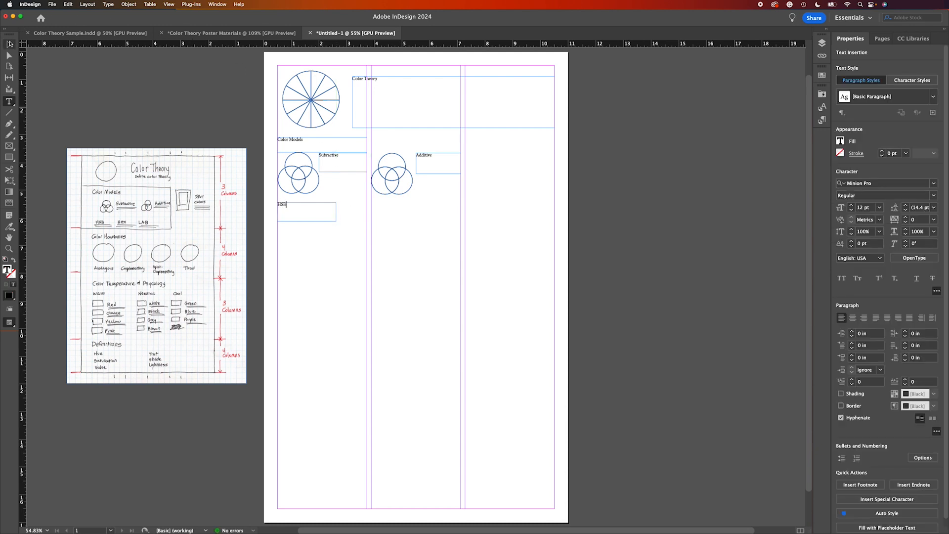
key("Escape")
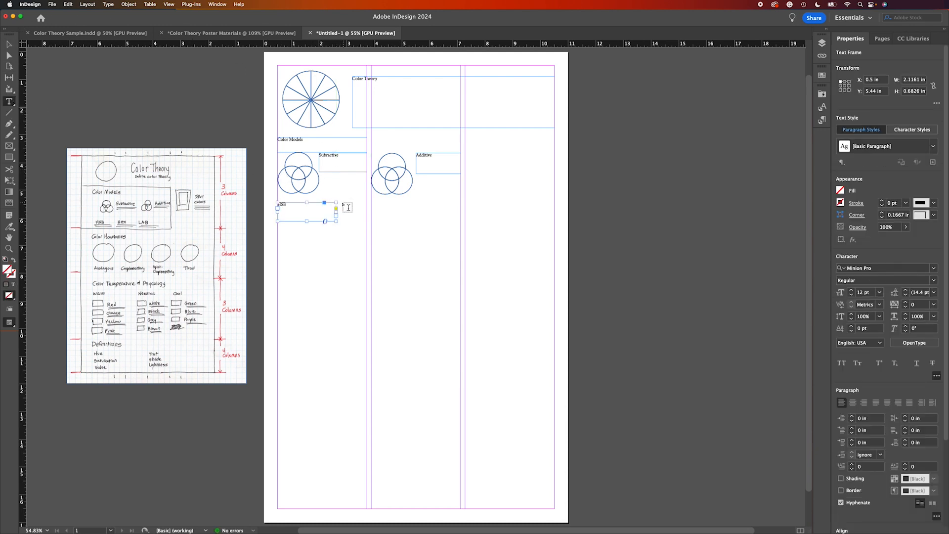
left_click_drag(343, 202, 404, 221)
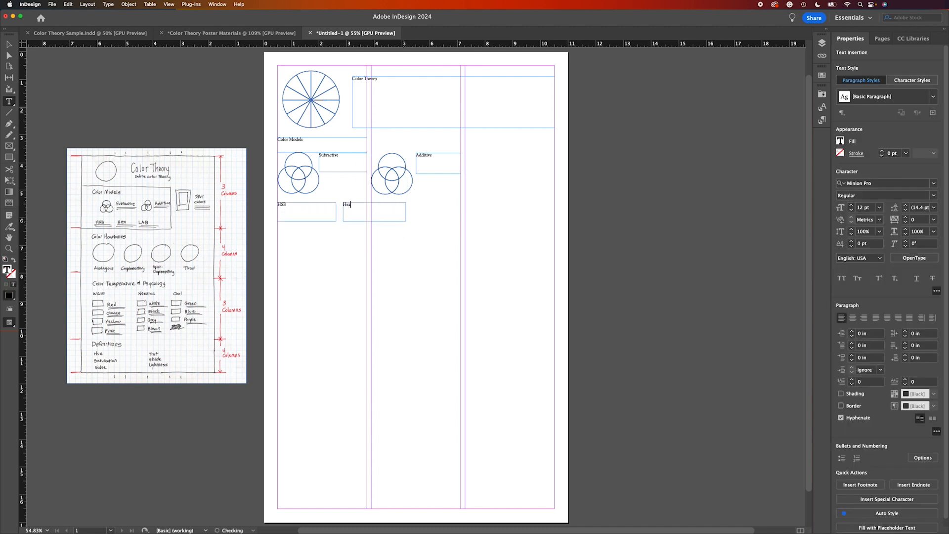
Draw a text frame about 1.7 in by 0.7 in beside the Hex frame, ending at the second column's edge, and enter "LAB".
key("Escape")
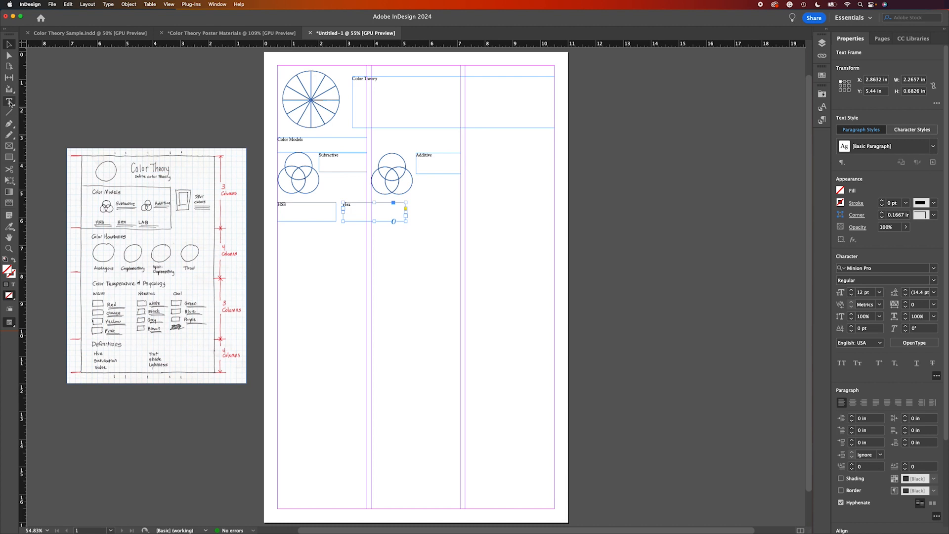
left_click_drag(412, 202, 460, 218)
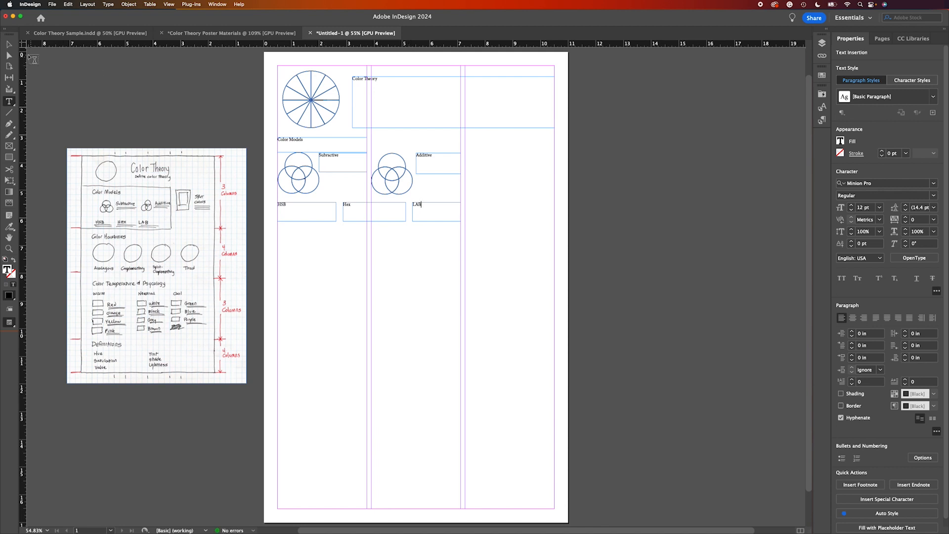
key("Escape")
Draw a rectangle about 7.7 in by 3.5 in around the Color Models section, starting off the page edge, and give it a 1 pt stroke.
left_click(9, 158)
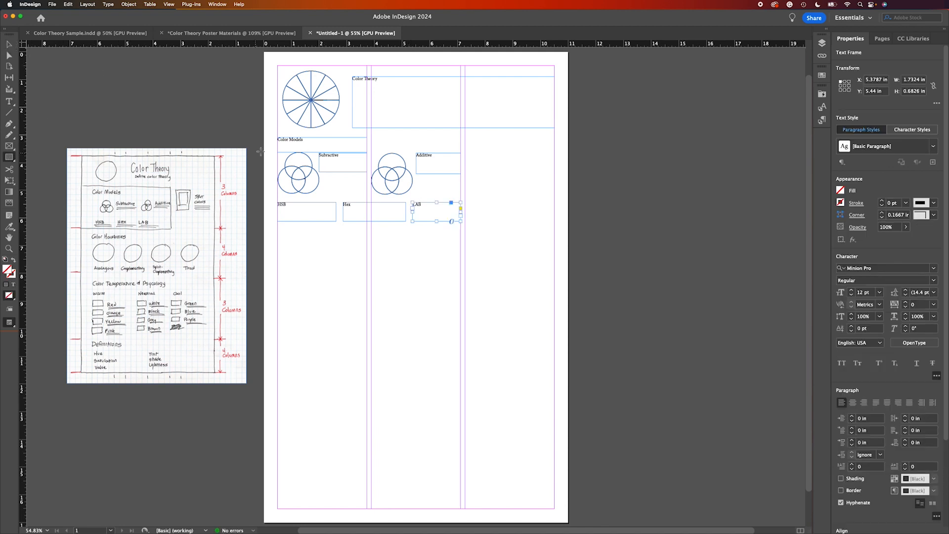
left_click_drag(262, 134, 471, 229)
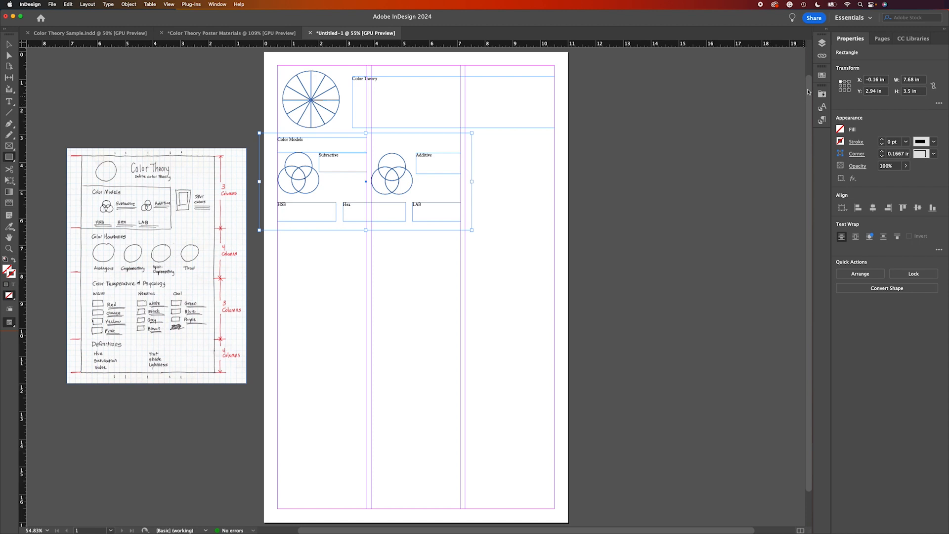
left_click(853, 145)
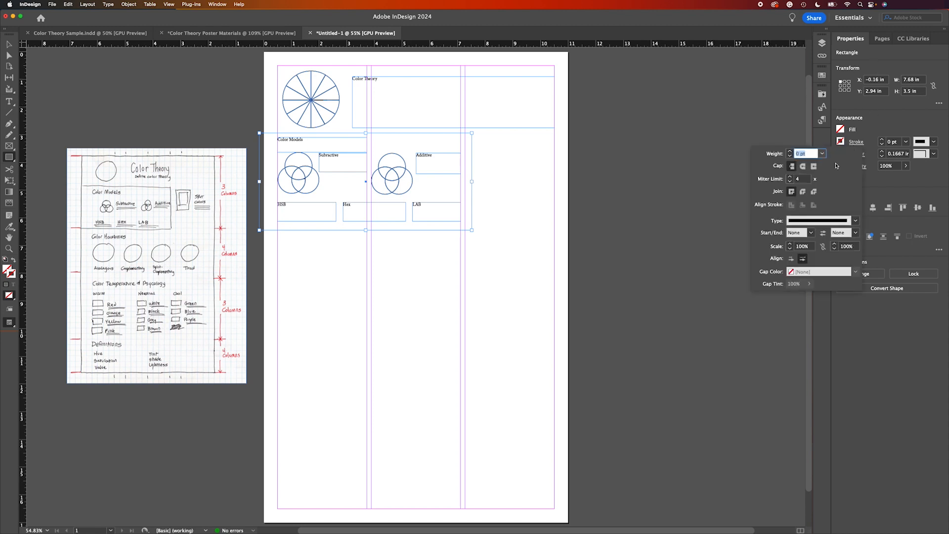
left_click(790, 151)
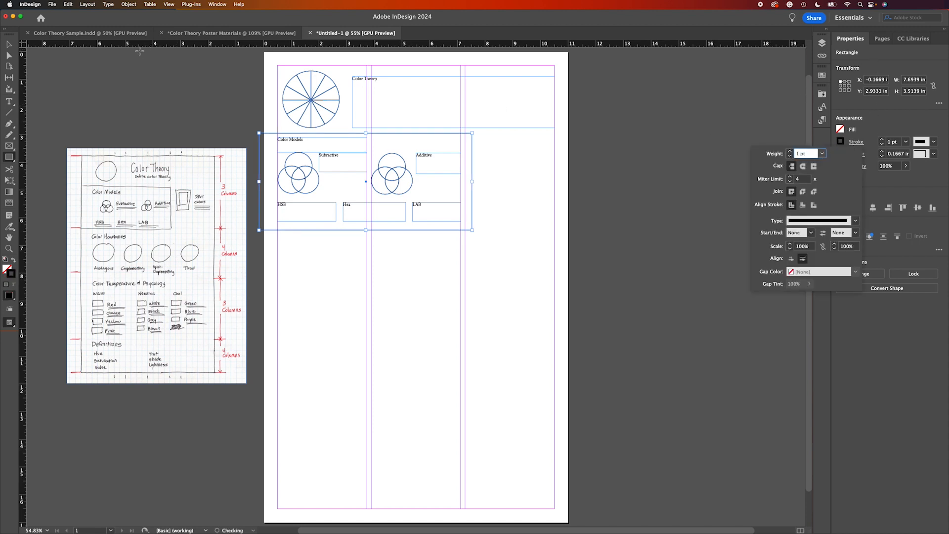
left_click(10, 45)
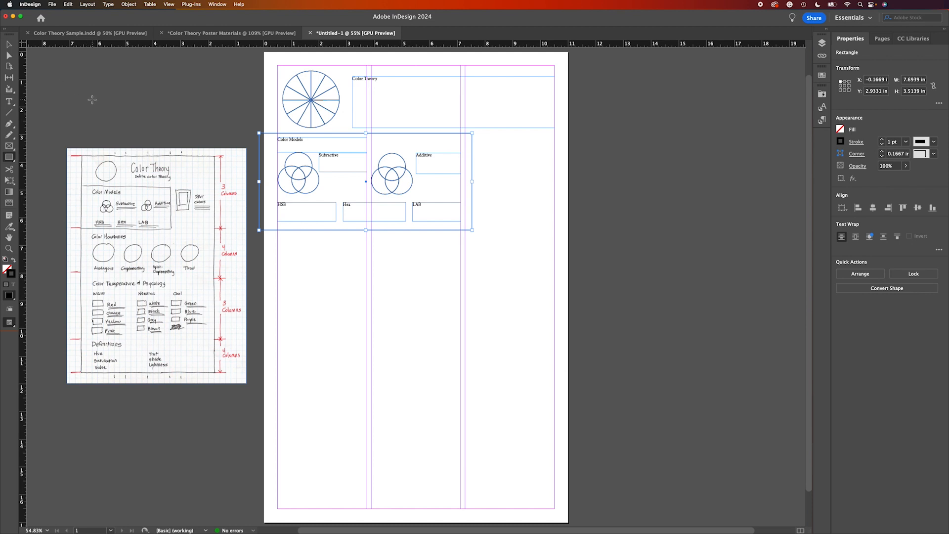
Preview the poster without guides, change the "Hex" label to "HEX", and return to the normal screen mode.
left_click_drag(9, 322, 33, 345)
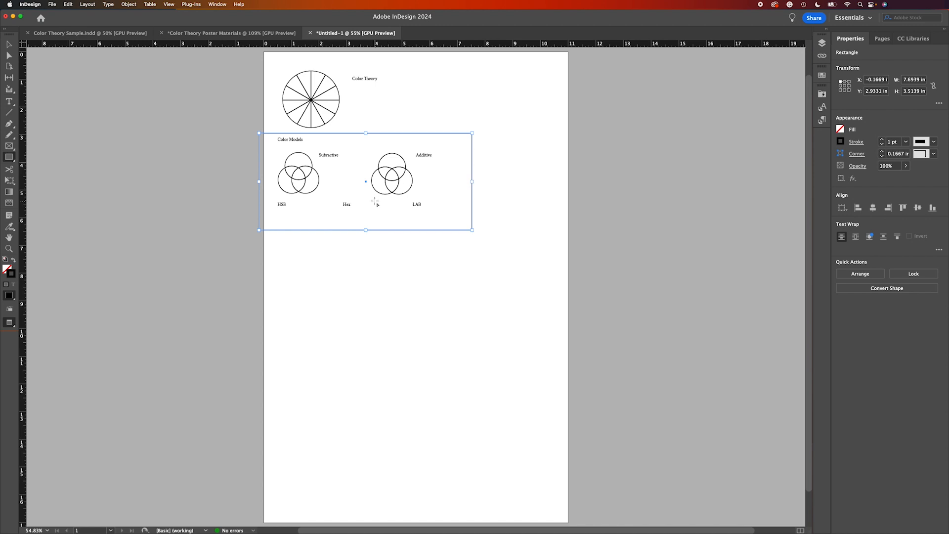
left_click(9, 102)
double_click(348, 203)
type("HEX")
left_click(9, 44)
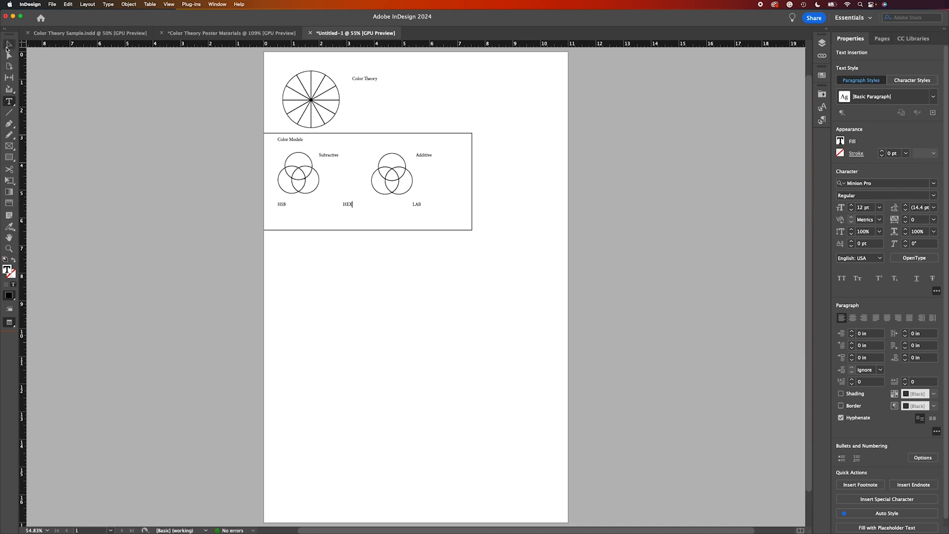
left_click_drag(9, 322, 35, 334)
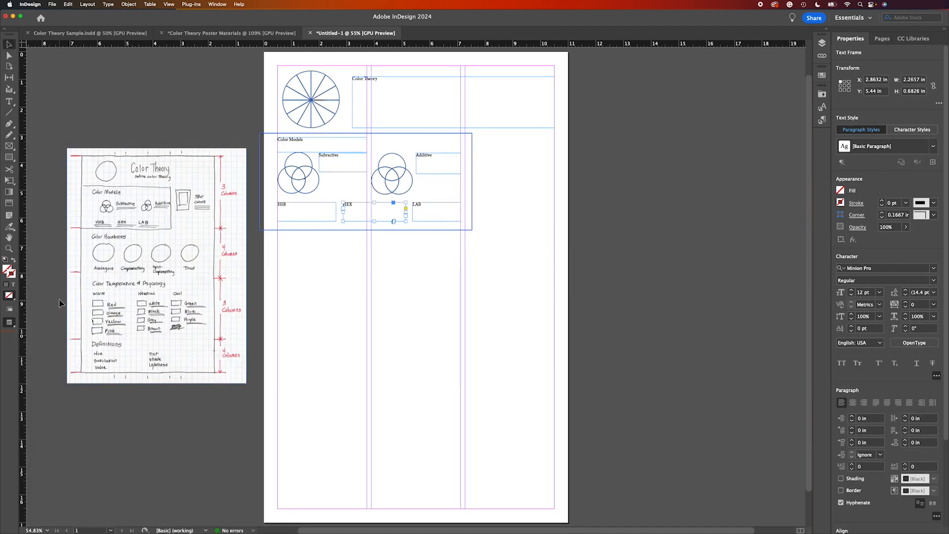
left_click(187, 119)
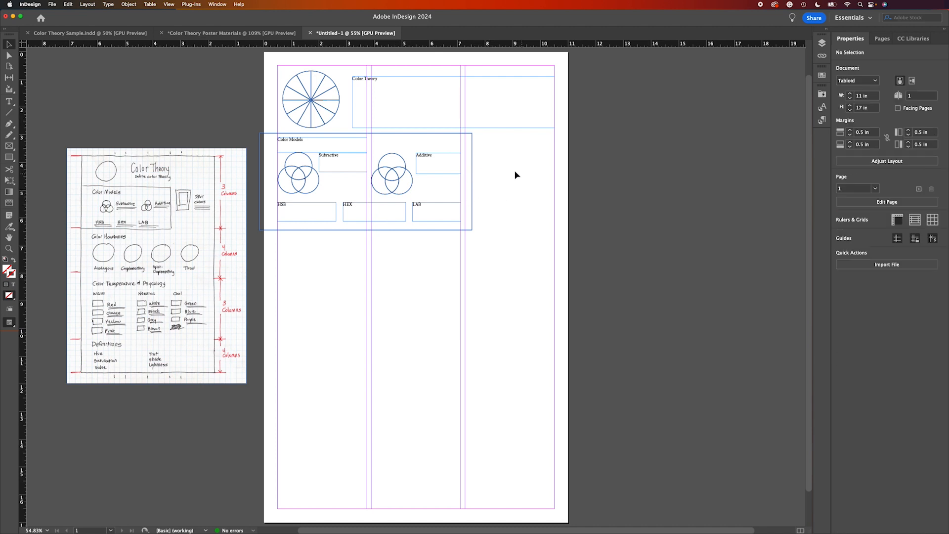
Copy the nested rectangles from the Color Theory Poster Materials document and place them in the poster's third column, beside the Color Models box.
left_click(231, 34)
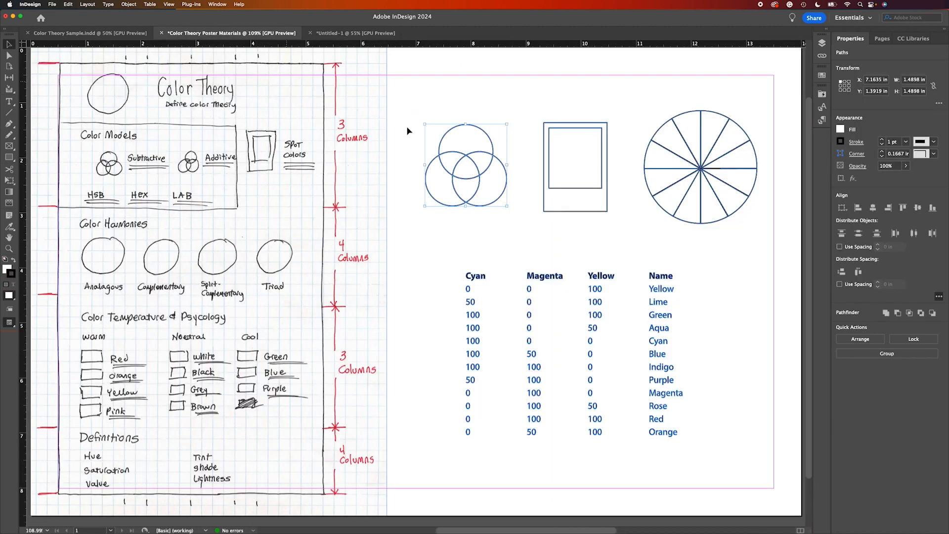
left_click(593, 176)
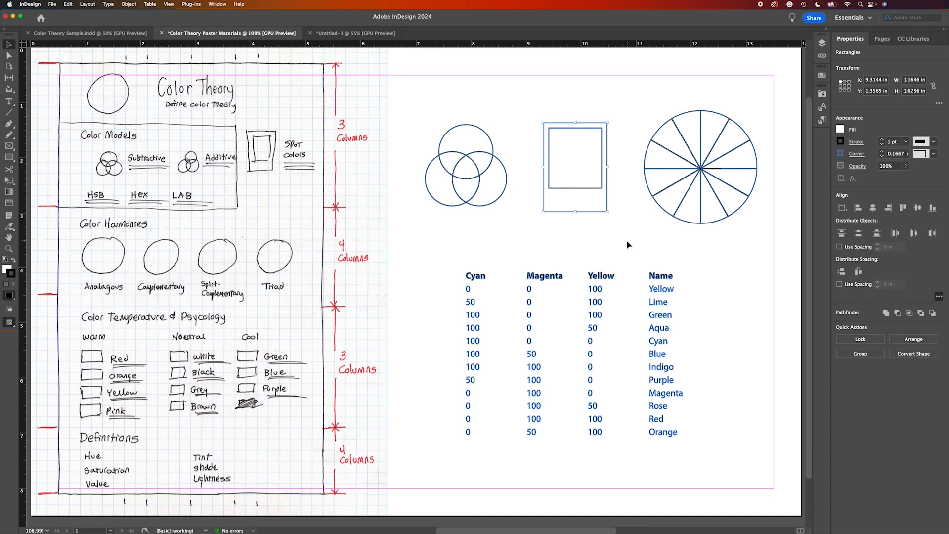
left_click(346, 33)
key("super+v")
left_click_drag(425, 300, 501, 187)
left_click(627, 189)
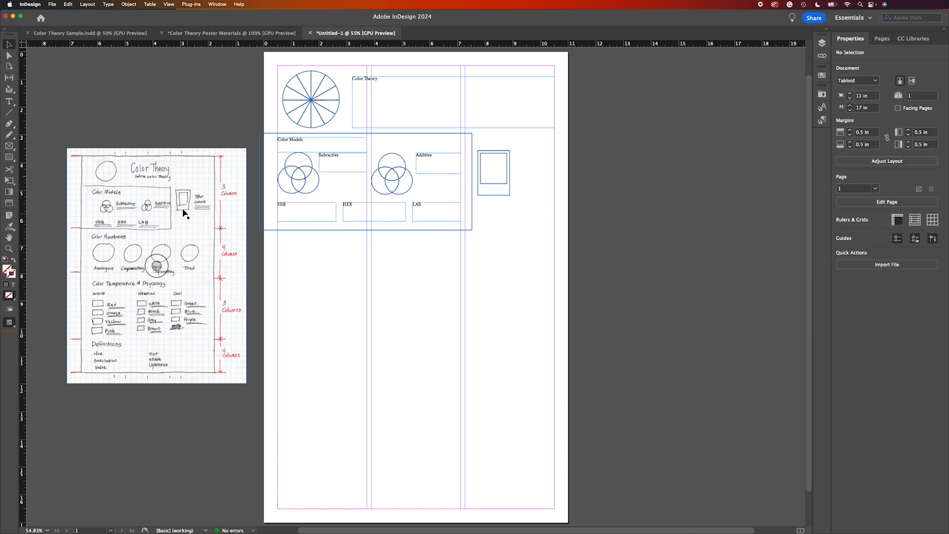
left_click(491, 149)
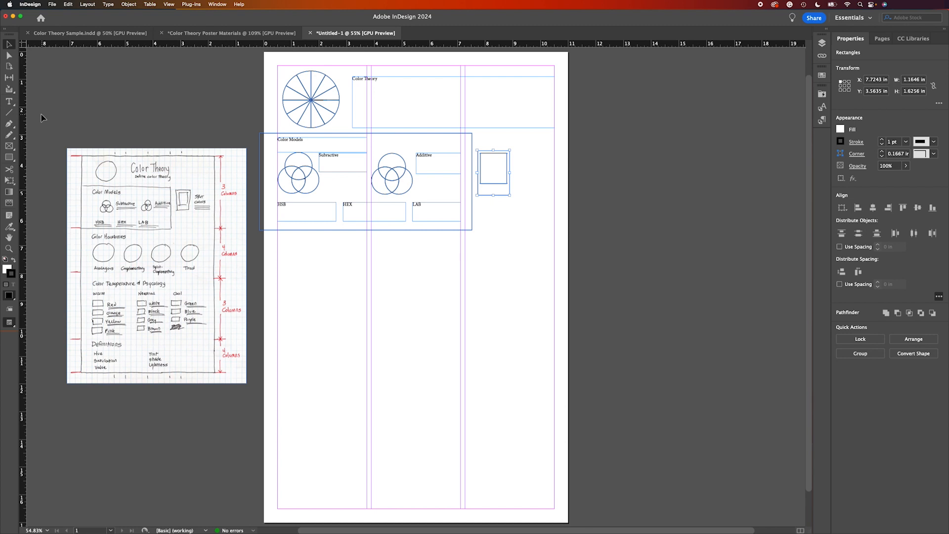
Draw a text frame from beside the nested rectangles to the page margin and enter "SPOT Colors".
left_click(9, 101)
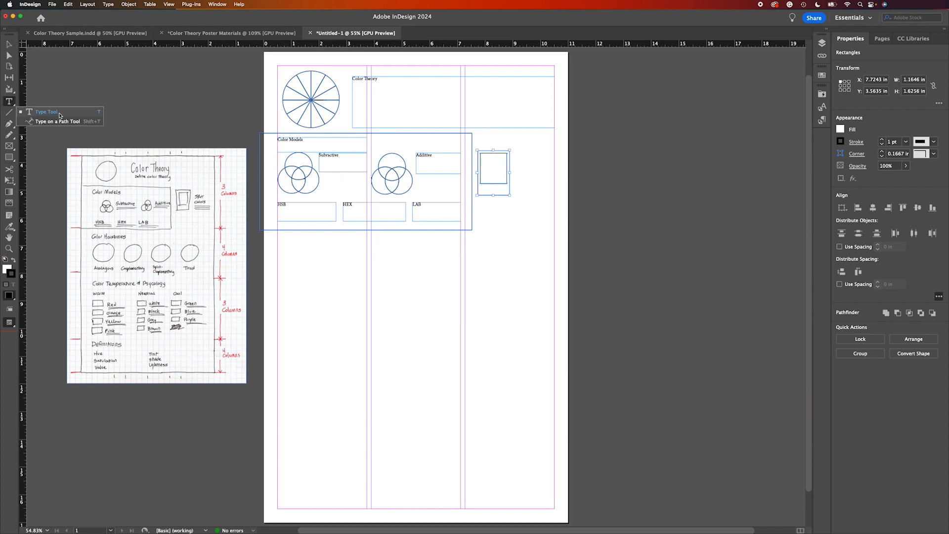
mouse_move(514, 152)
left_mouse_down()
mouse_move(573, 184)
mouse_move(554, 176)
left_mouse_up()
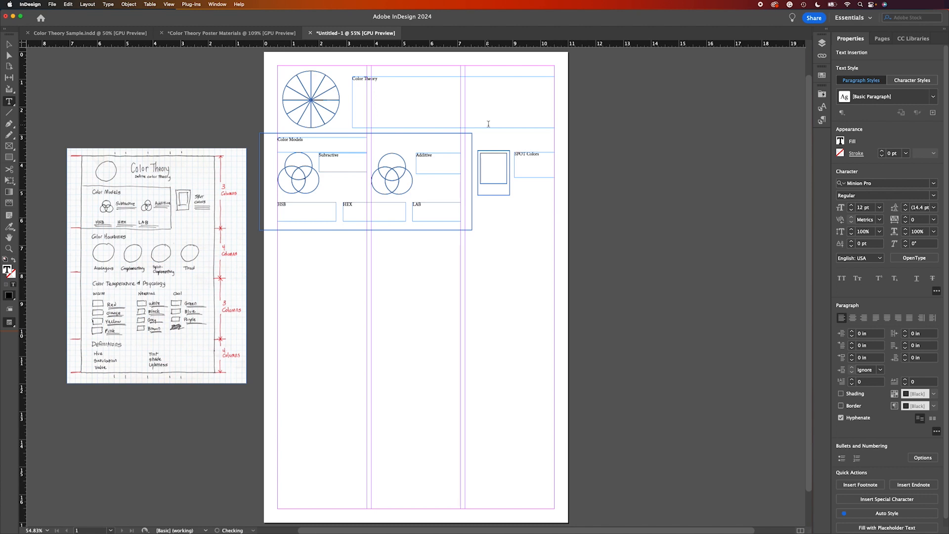
key("Escape")
left_click(85, 81)
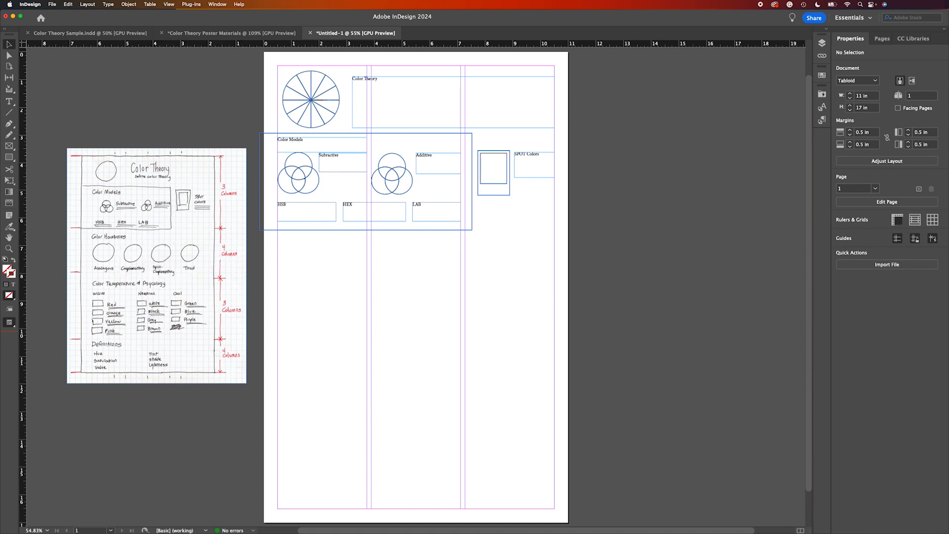
Draw a heading text frame across the first column just below the Color Models box and enter "Color Harmonies".
left_click(8, 101)
left_click_drag(279, 235, 365, 246)
type("Color Harmonies")
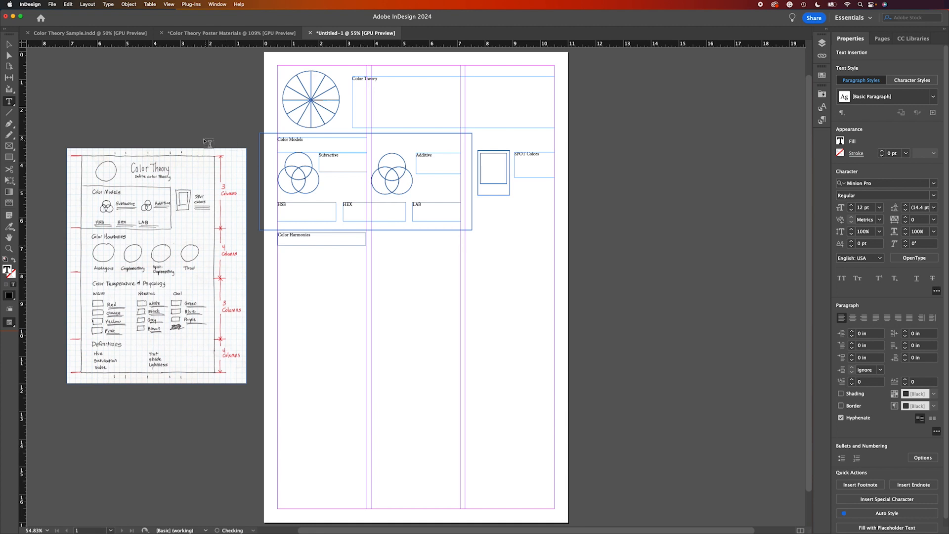
left_click(9, 44)
left_click(100, 76)
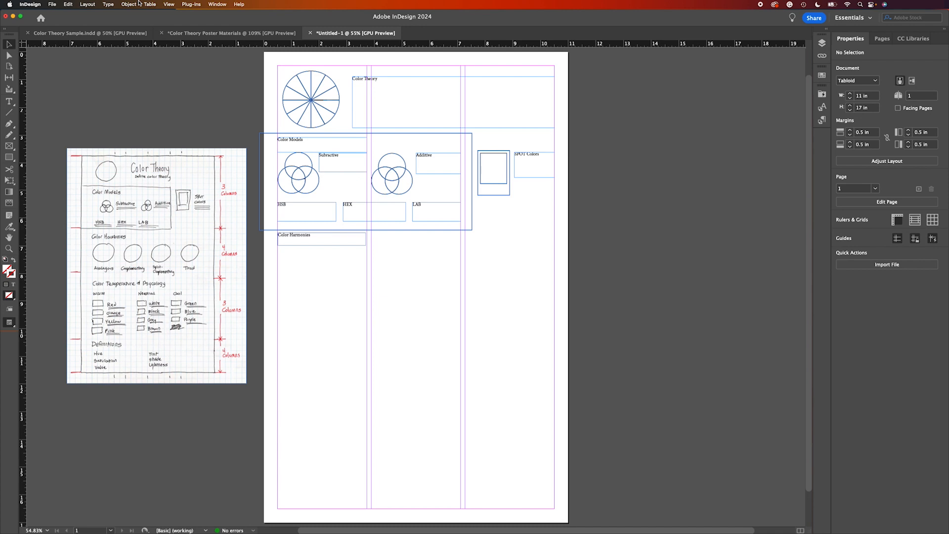
Set the page's number of columns to 4.
left_click(88, 5)
left_click(104, 25)
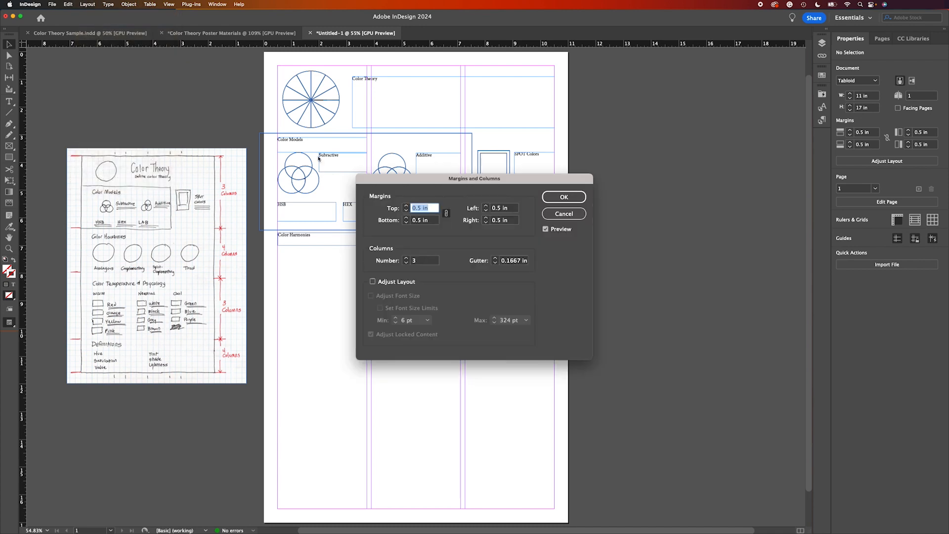
left_click(406, 257)
left_click(555, 198)
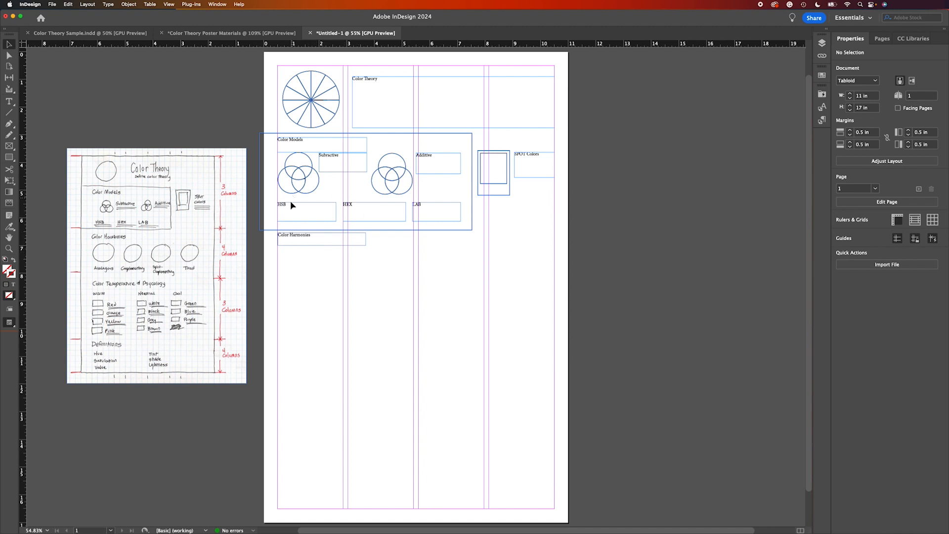
Copy the segmented color wheel from the Color Theory Poster Materials document and place four copies below Color Harmonies, one per column.
left_click(232, 33)
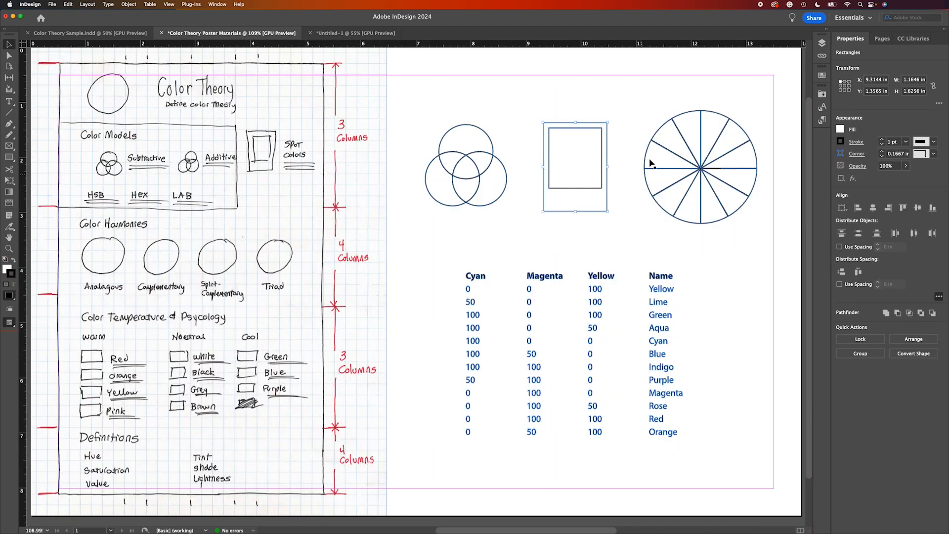
left_click(760, 231)
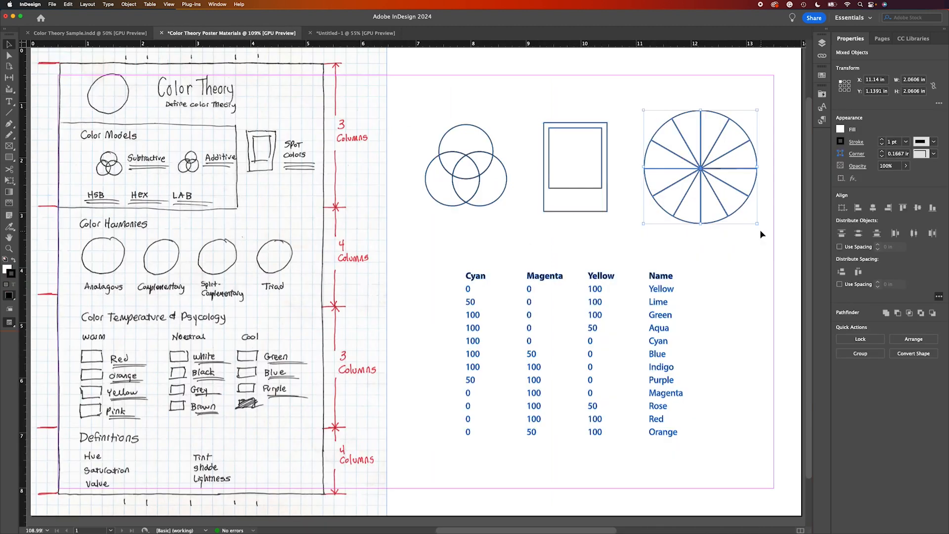
left_click(344, 35)
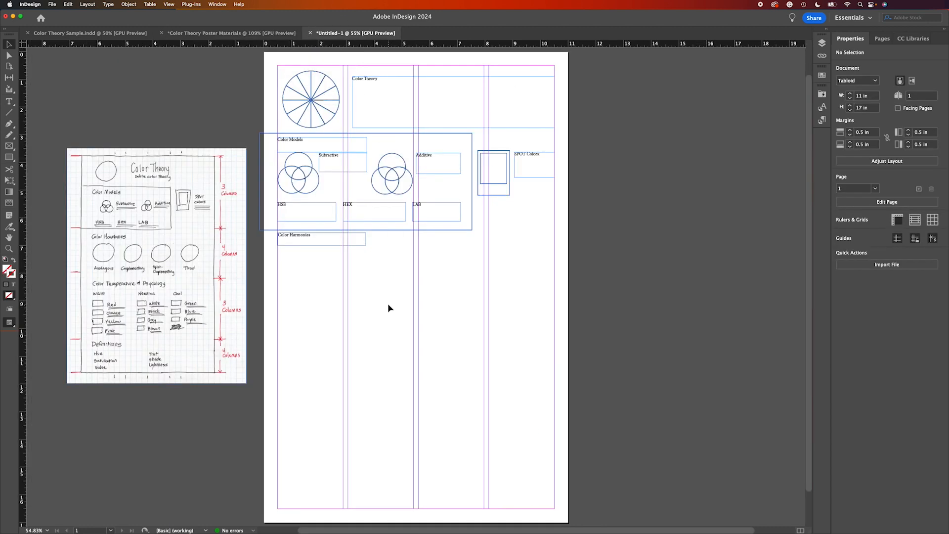
key("cmd+v")
left_click_drag(422, 302, 320, 293)
key("cmd+v")
left_click_drag(422, 302, 533, 304)
key("super+v")
key("super+v")
left_click(531, 329)
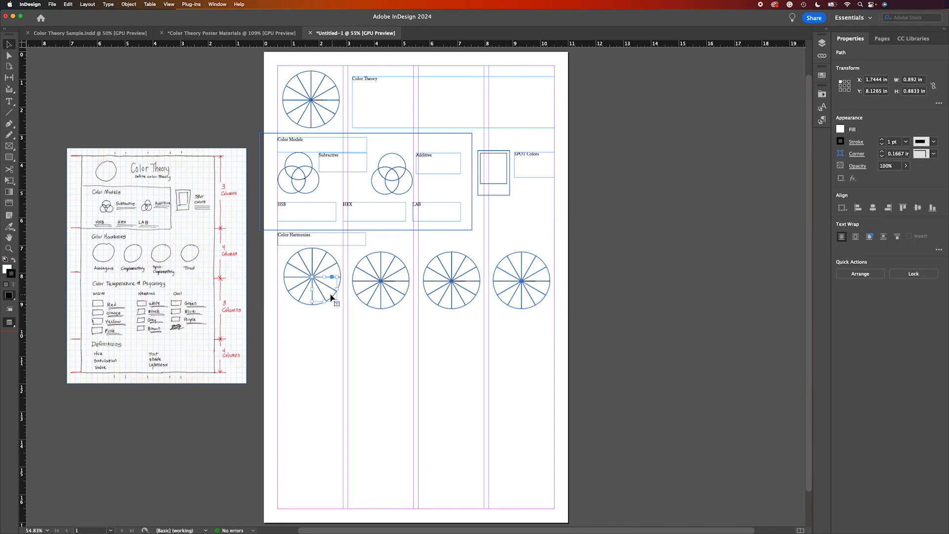
Group the parts of each of the four color wheels below the Color Harmonies heading.
left_click_drag(342, 255, 346, 251)
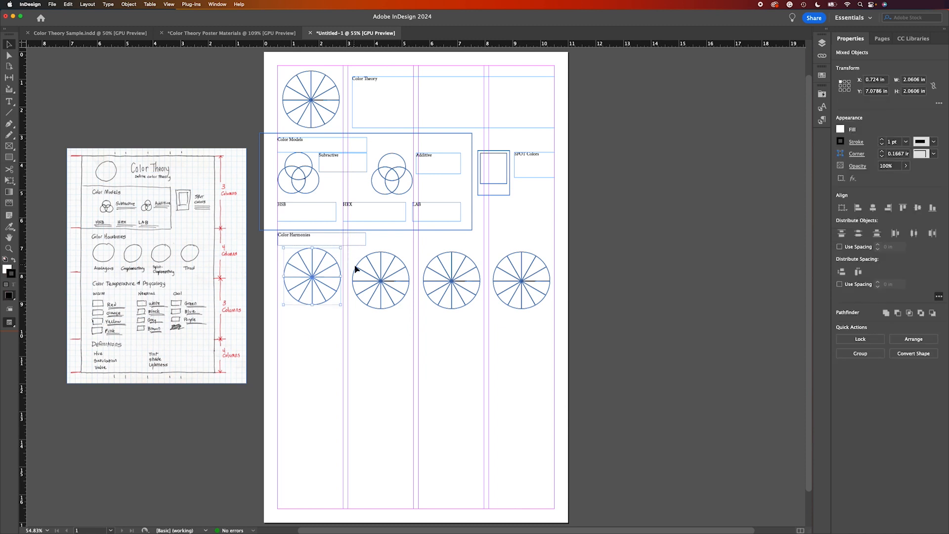
key("super+g")
left_click(411, 253)
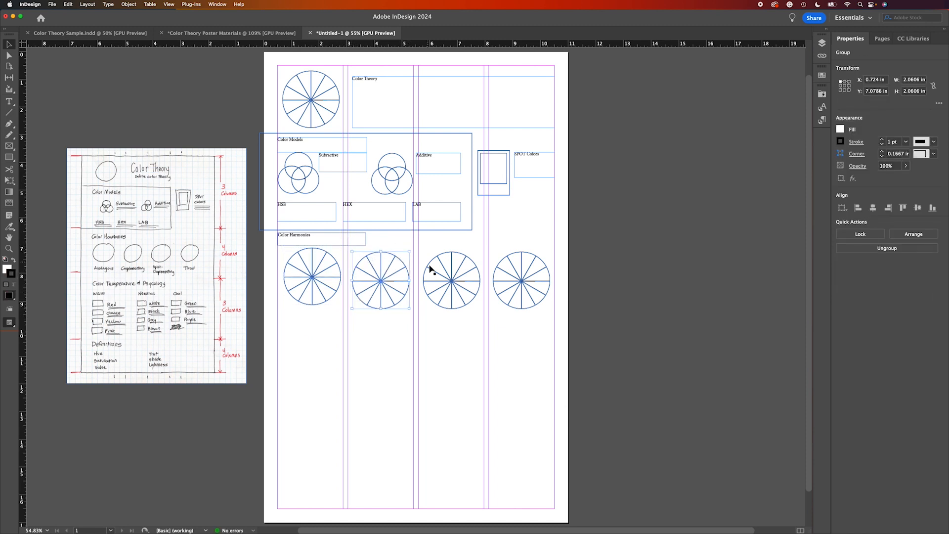
left_click(482, 250)
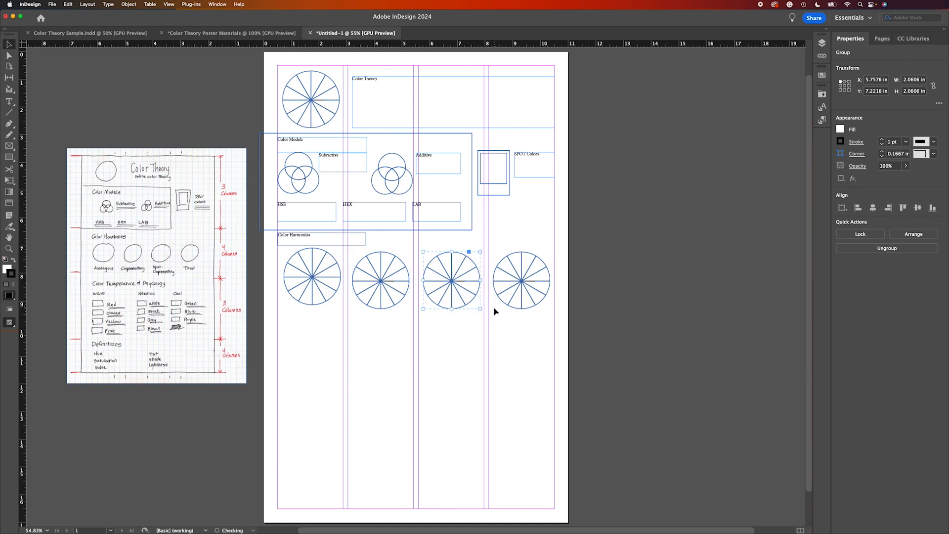
left_click(548, 246)
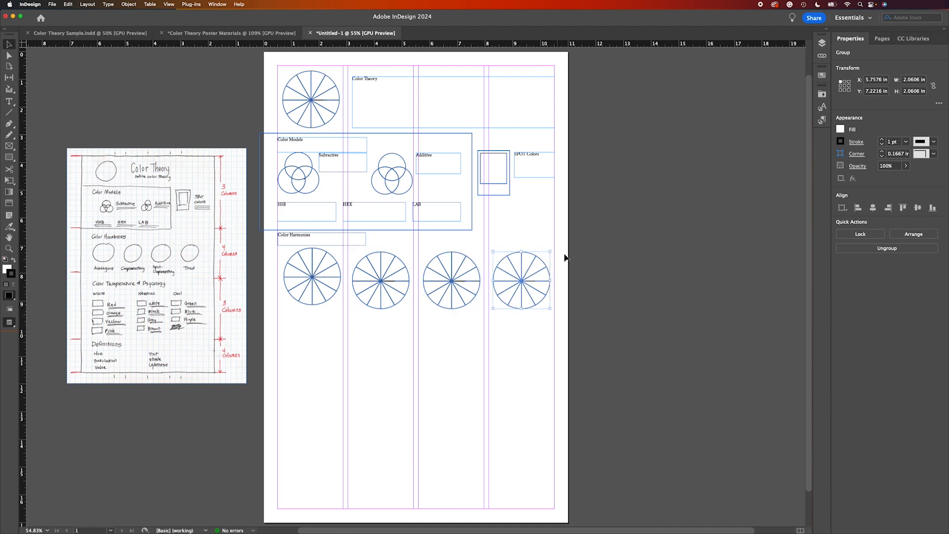
Align the four color wheel groups by their top edges.
left_click_drag(593, 301, 289, 272)
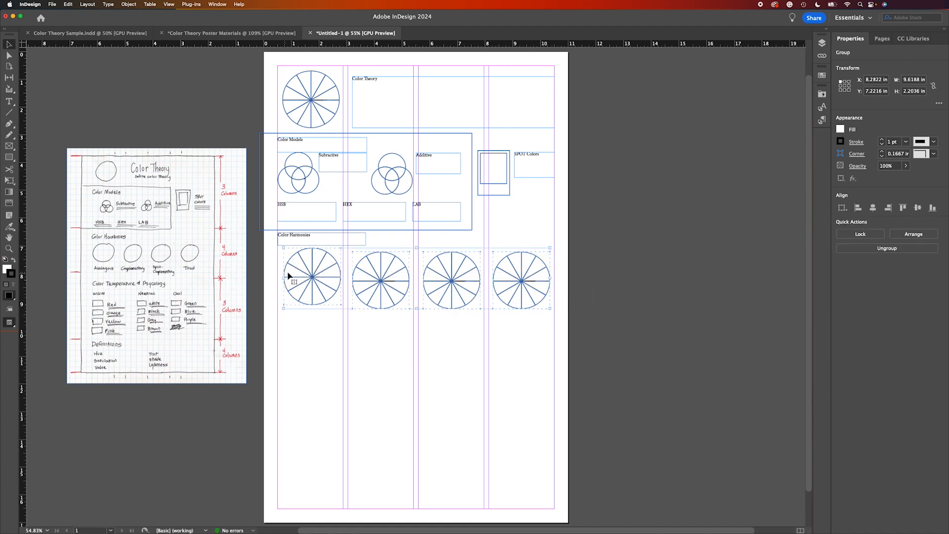
left_click(902, 207)
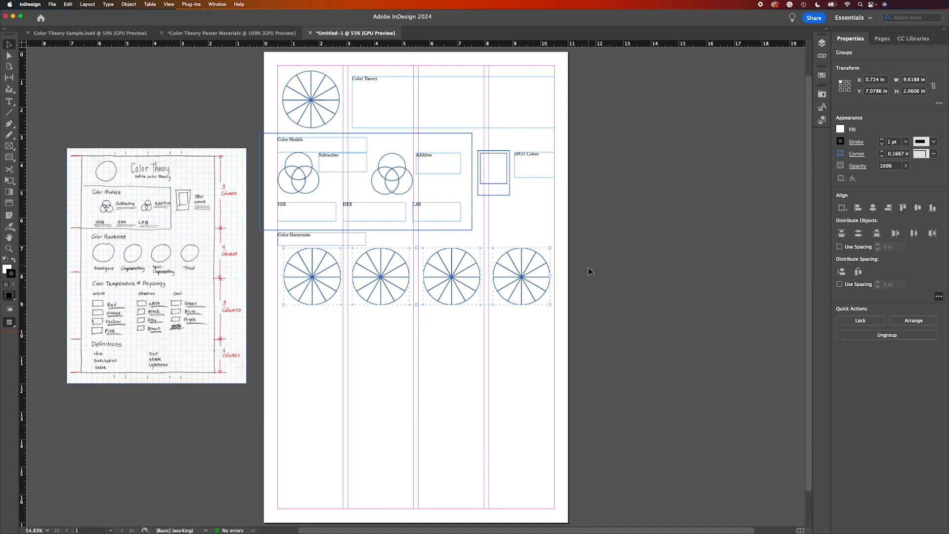
left_click(618, 277)
left_click_drag(593, 319, 272, 250)
left_click(462, 299)
left_click(157, 267)
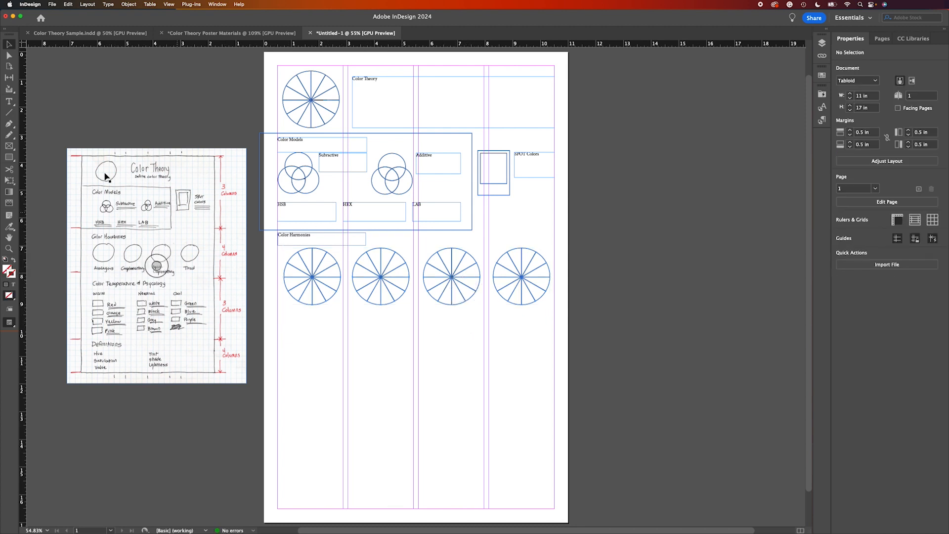
Draw a text frame about 2.2 in by 0.44 in below the first color wheel and enter "Analagous".
left_click(9, 101)
left_click_drag(280, 308, 343, 321)
type("Analagous")
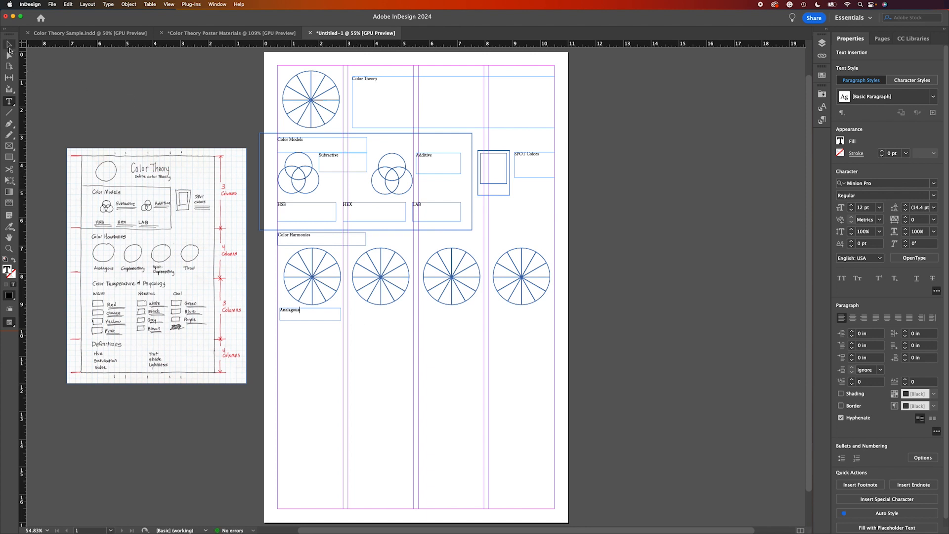
left_click(9, 44)
Draw text frames below the second, third and fourth color wheels and label them "Complementary", "Split-Complementary" and "Triad".
left_click(8, 101)
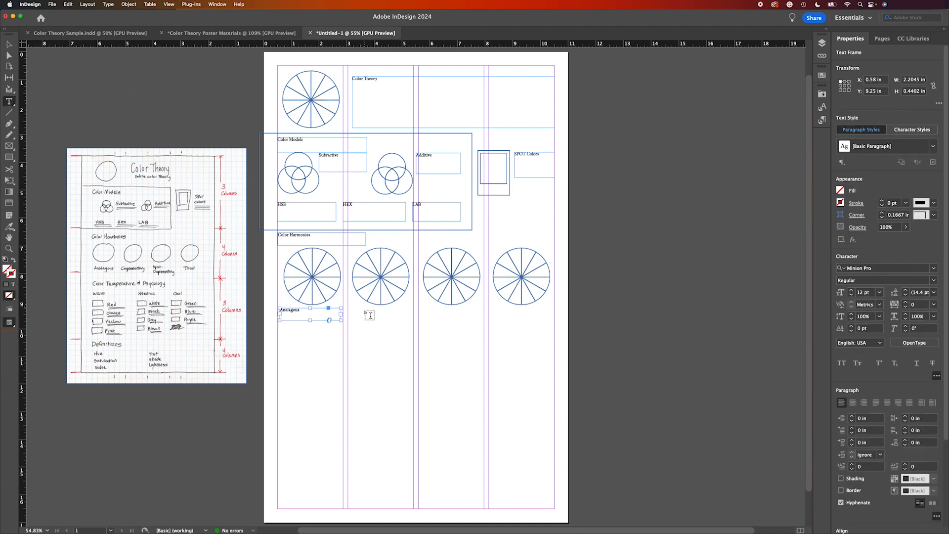
left_click_drag(349, 308, 412, 320)
type("Complementary")
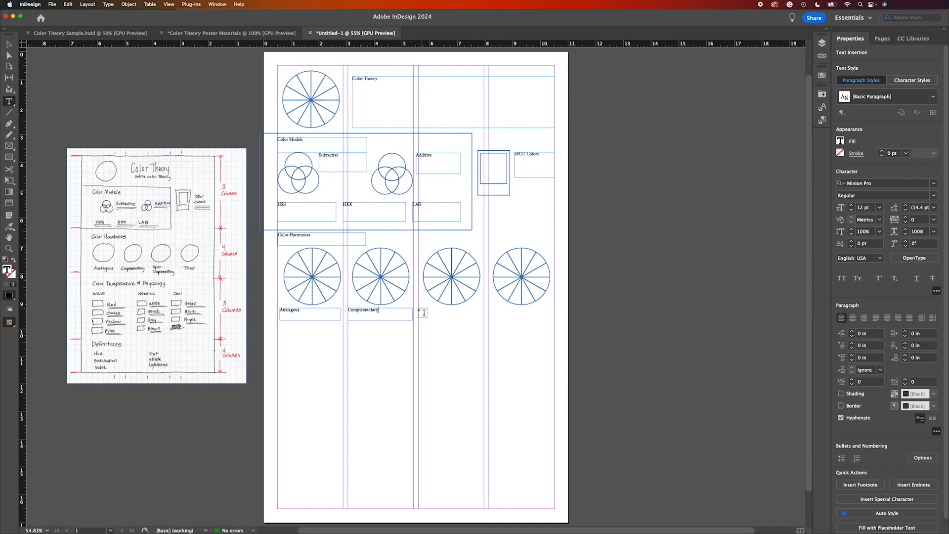
left_click_drag(416, 308, 482, 321)
left_click_drag(489, 308, 552, 319)
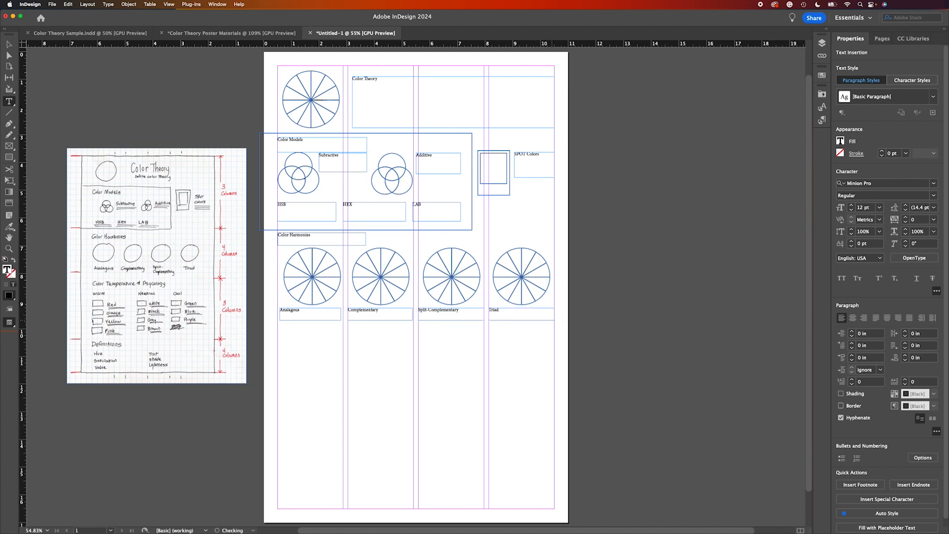
left_click(9, 44)
left_click(388, 209)
Check the poster layout in Preview screen mode and return to Normal mode.
left_click(9, 321)
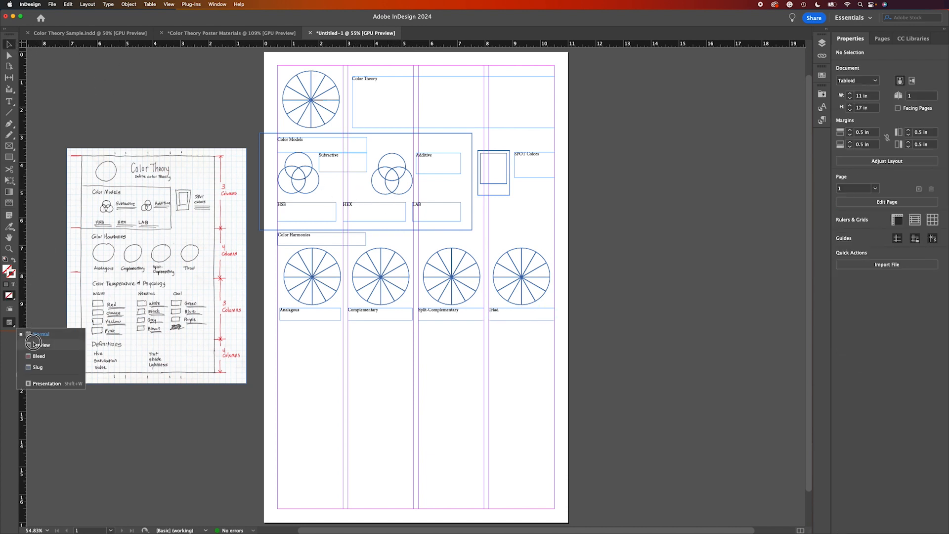
left_click(34, 345)
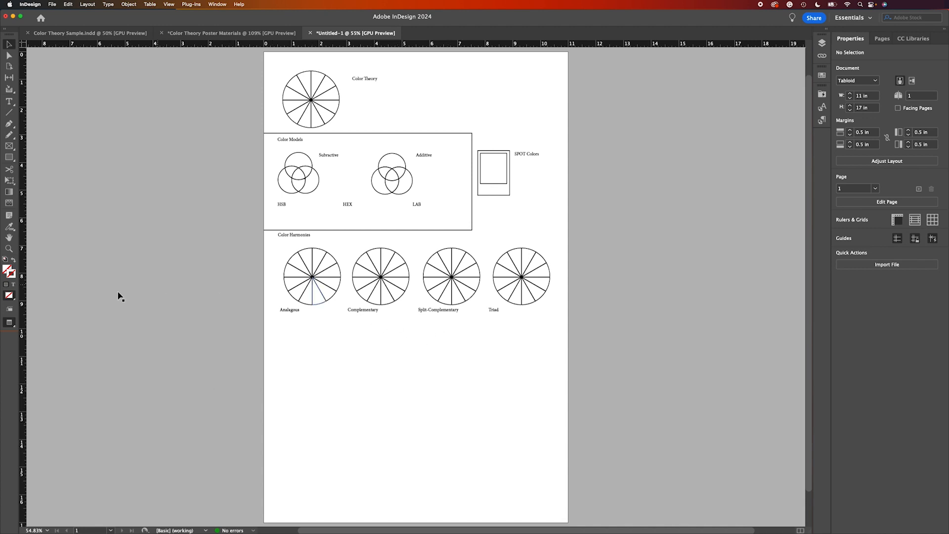
left_click(9, 322)
left_click(34, 333)
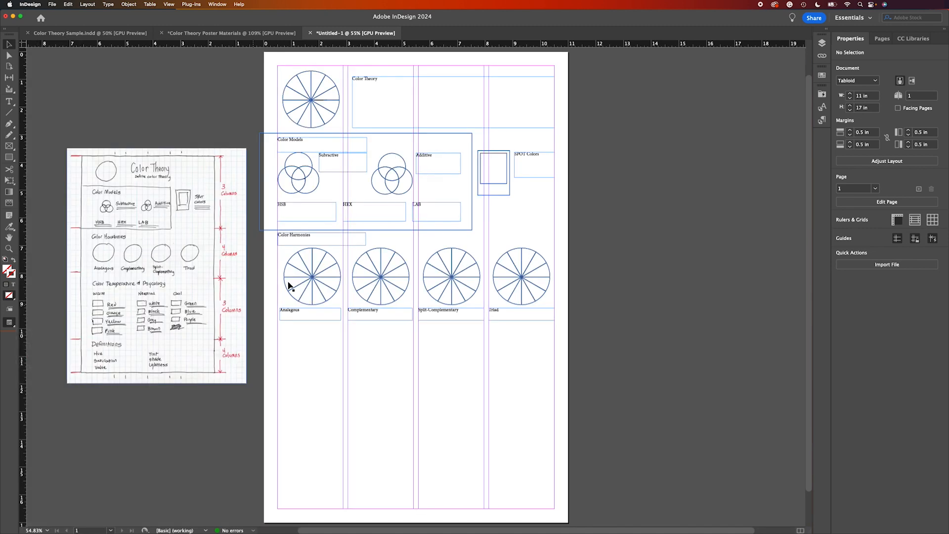
Set the page's column count to 3.
left_click(87, 4)
left_click(90, 24)
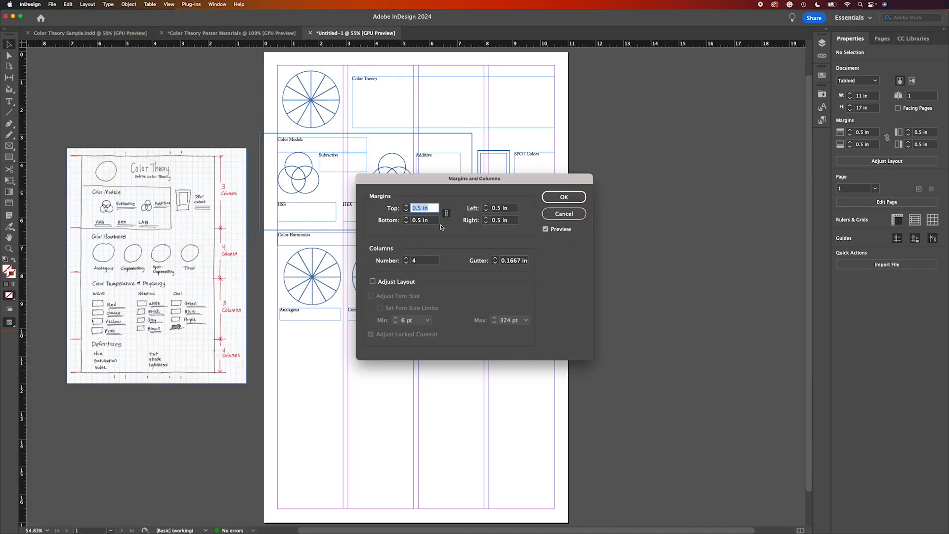
left_click(406, 263)
left_click(564, 196)
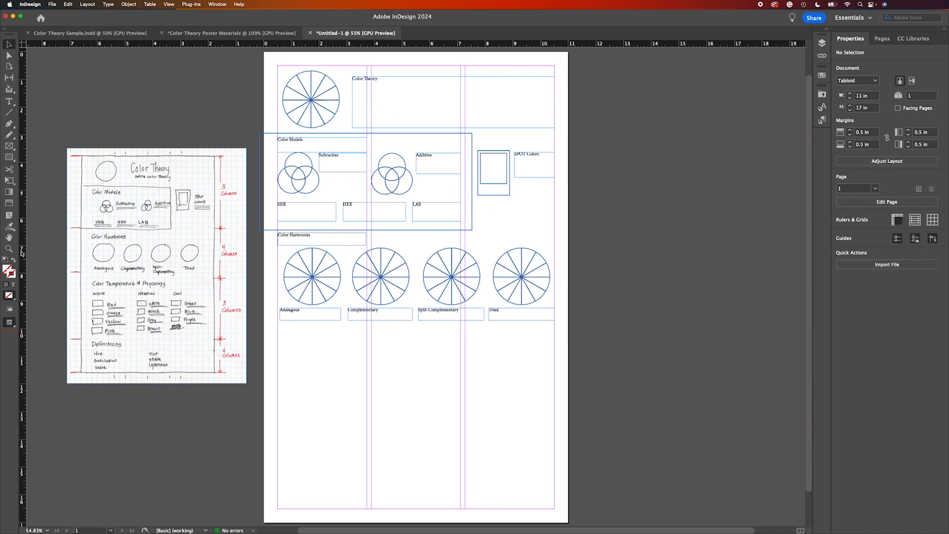
Draw a text frame about 6.6 in wide below the harmony labels, enter "Color Temperature & Psychology", and reduce its height.
left_click(9, 101)
left_click_drag(280, 328, 460, 344)
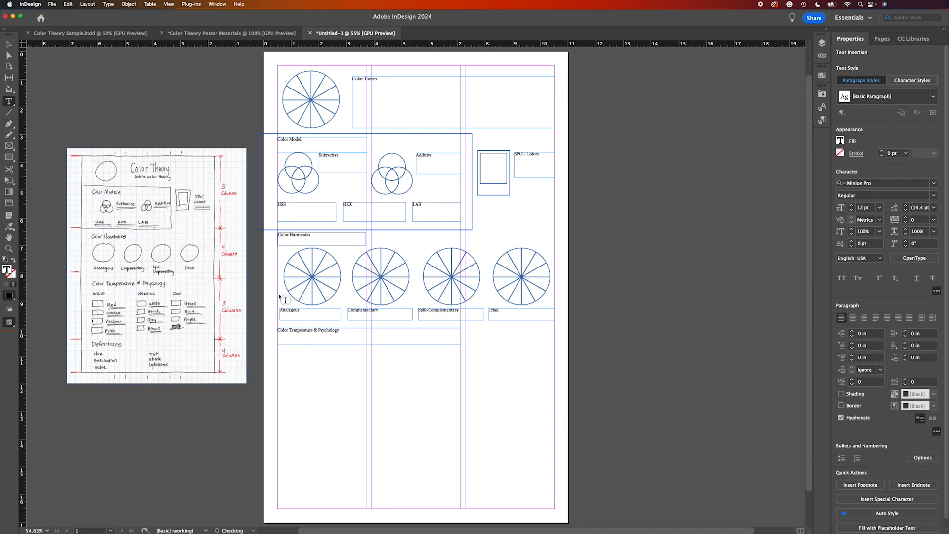
left_click(9, 44)
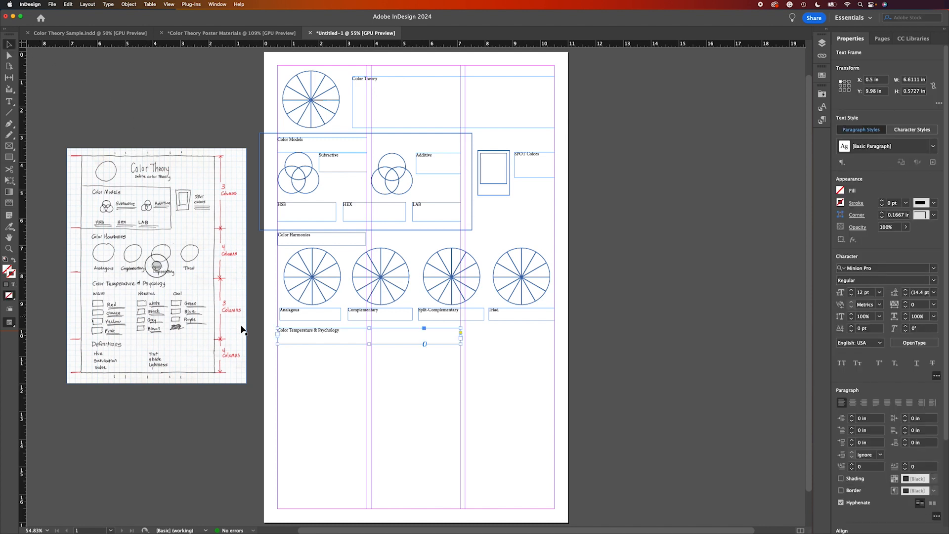
left_click_drag(368, 344, 368, 337)
left_click(354, 354)
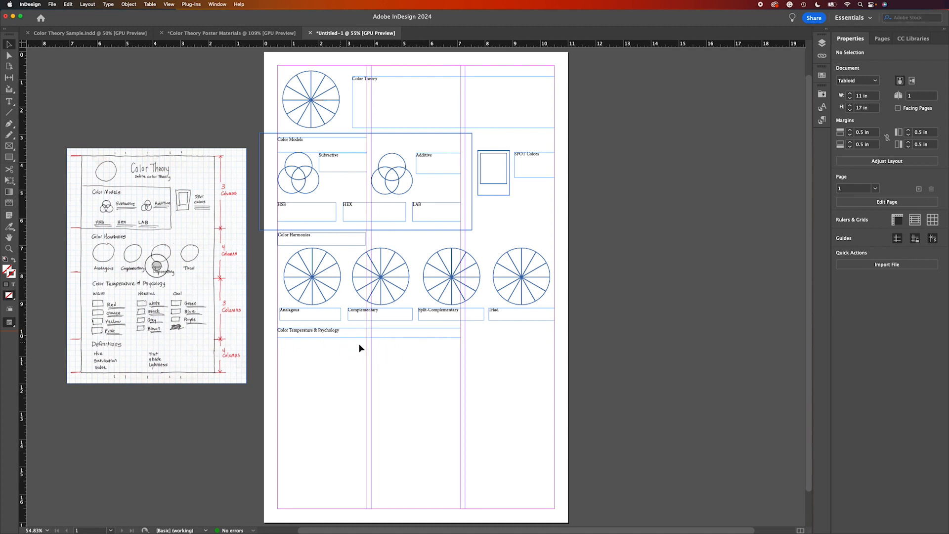
Set the page's column count to 12.
left_click(88, 5)
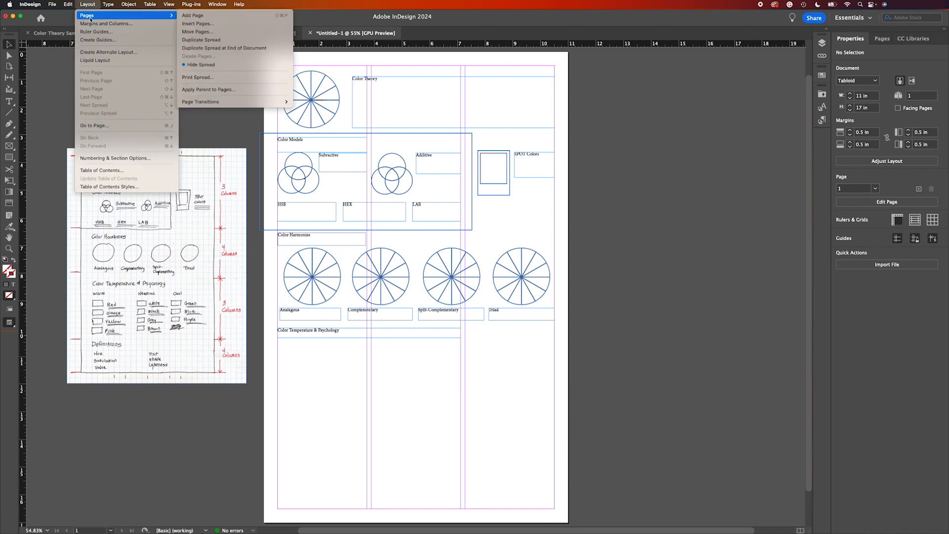
left_click(99, 24)
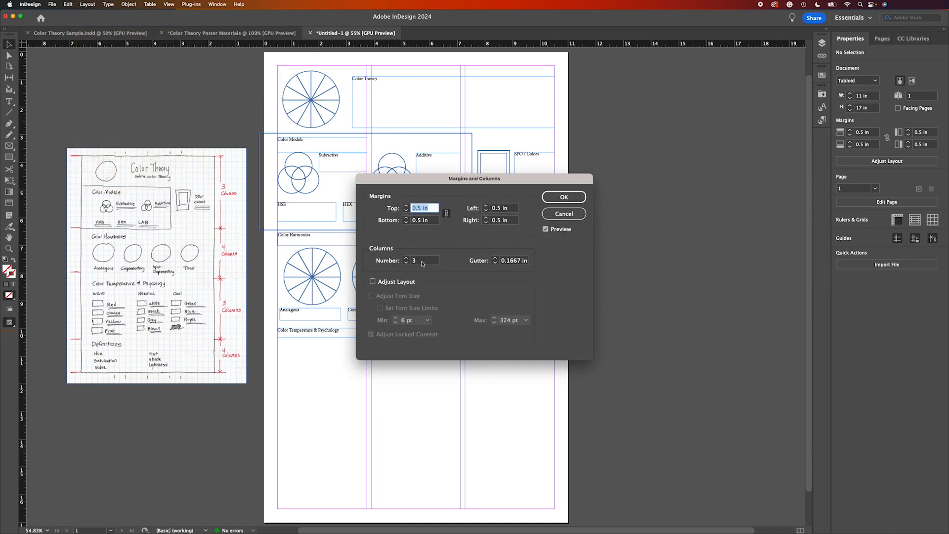
left_click(423, 263)
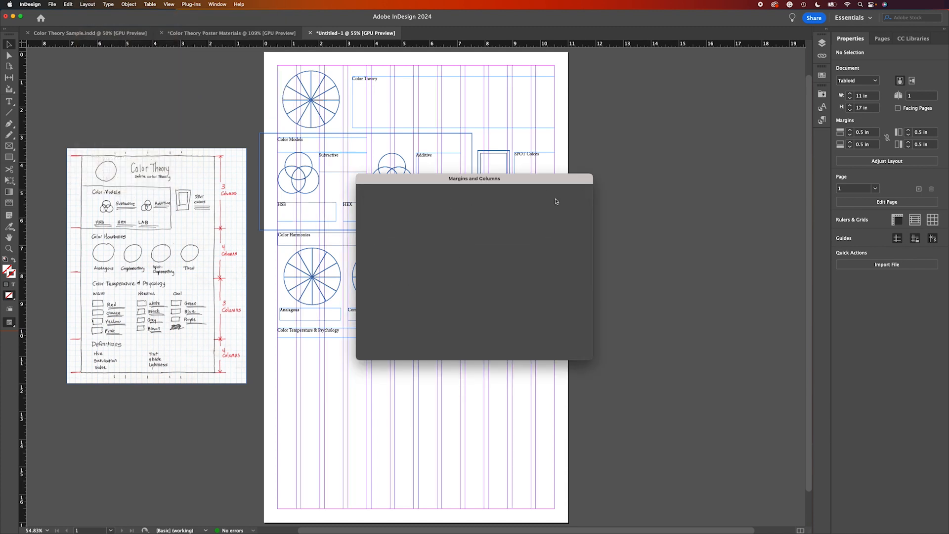
left_click(560, 197)
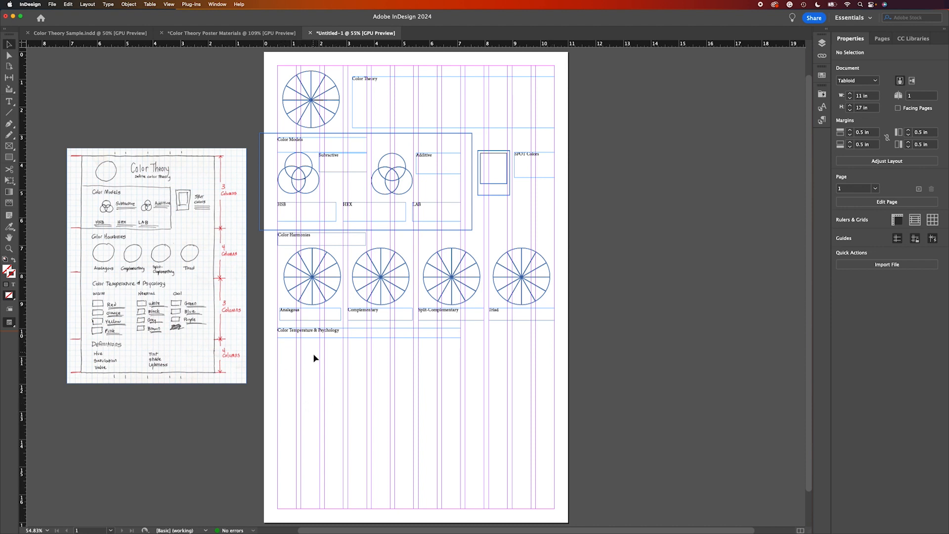
Draw a rectangle about 0.68 in by 0.44 in in the first column below Color Temperature & Psychology and give it a 1 pt stroke.
key("m")
left_click_drag(278, 345, 299, 356)
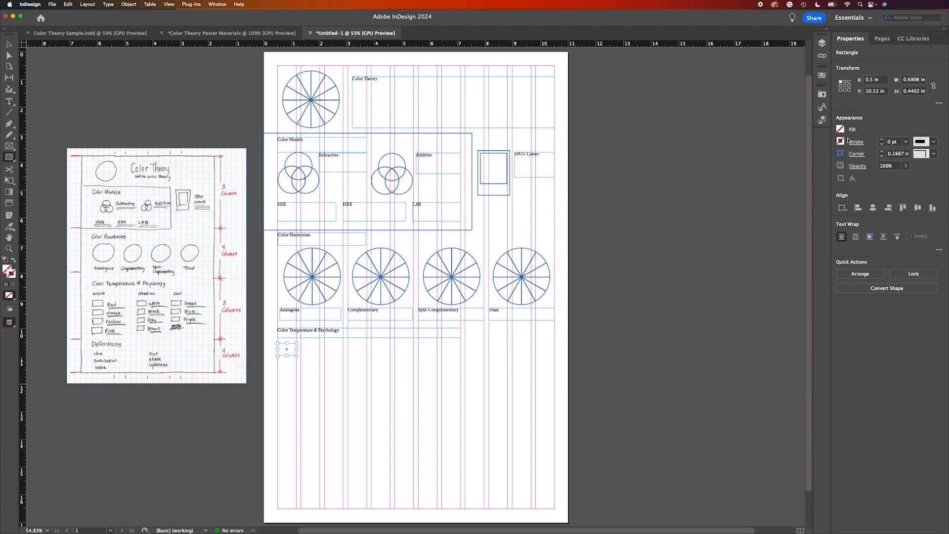
left_click(881, 139)
left_click(8, 44)
left_click(286, 350)
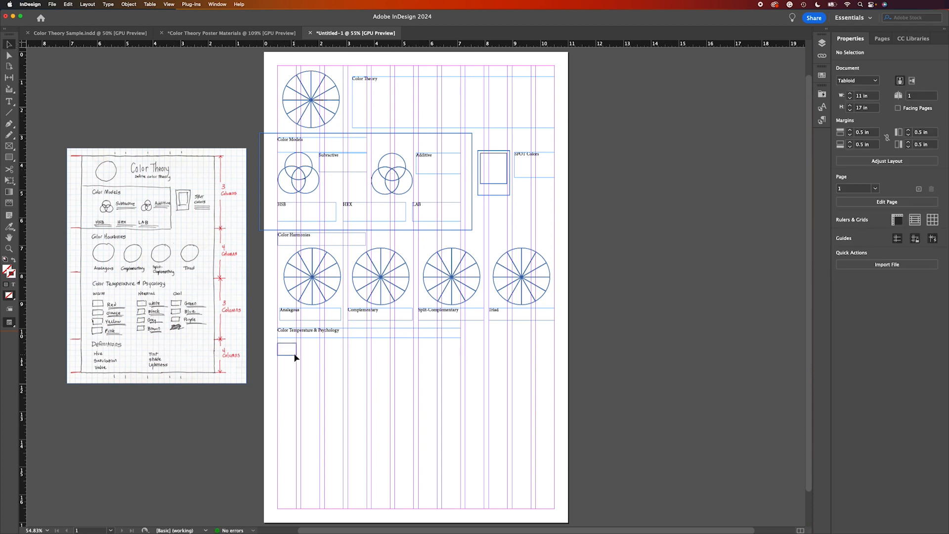
Draw a text frame three columns wide beside the small rectangle and enter "Red".
left_click(9, 101)
left_click_drag(301, 343, 344, 357)
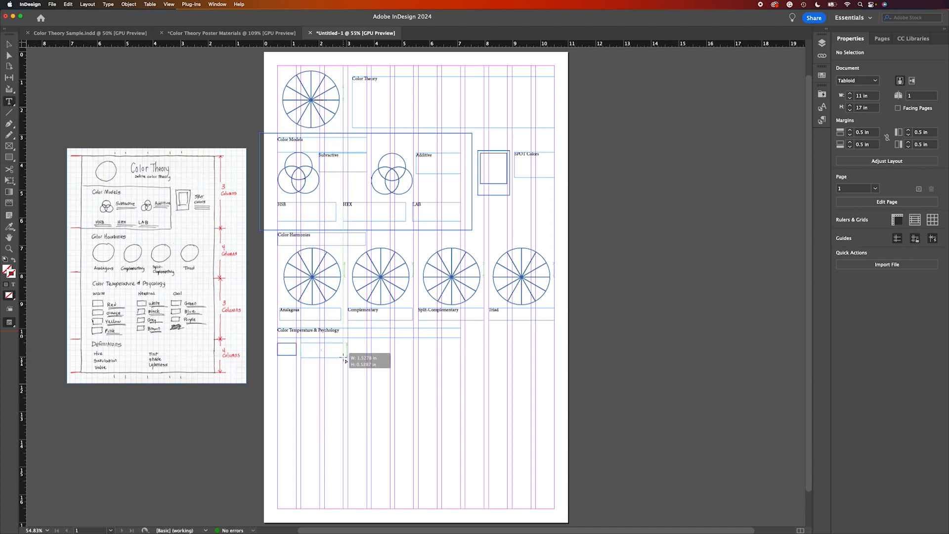
left_click_drag(343, 357, 365, 356)
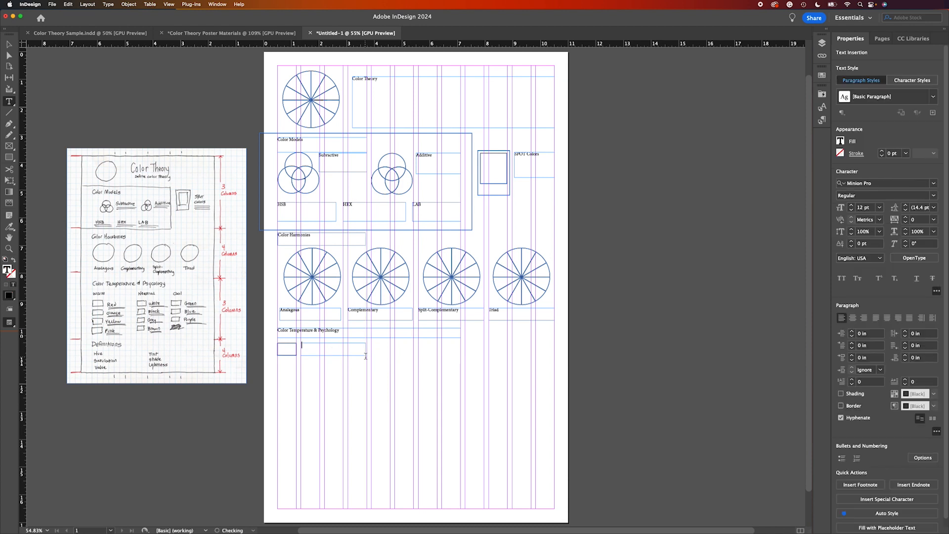
key("Escape")
Copy the rectangle and its Red text frame, place the copy directly below, and change its label to "Orange".
left_click(290, 354, "shift")
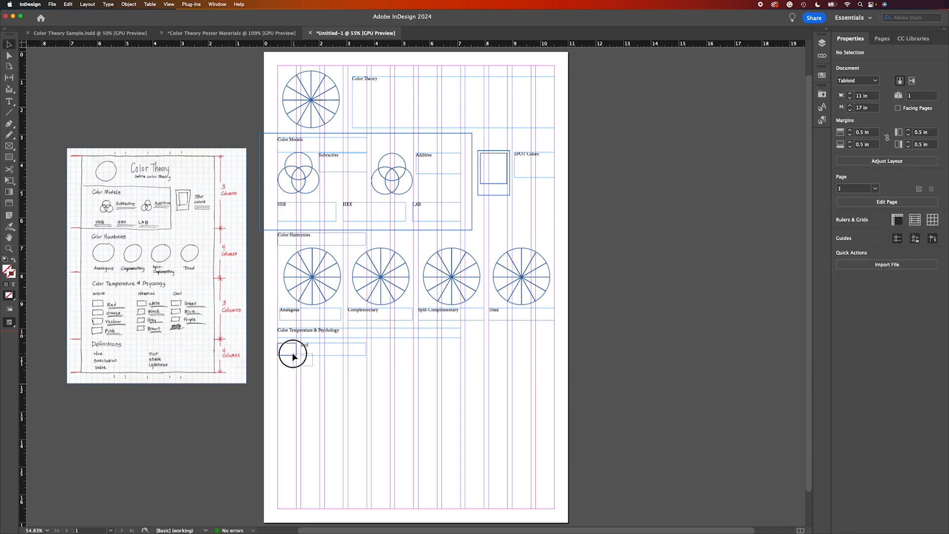
left_click_drag(311, 360, 313, 377)
key("super+z")
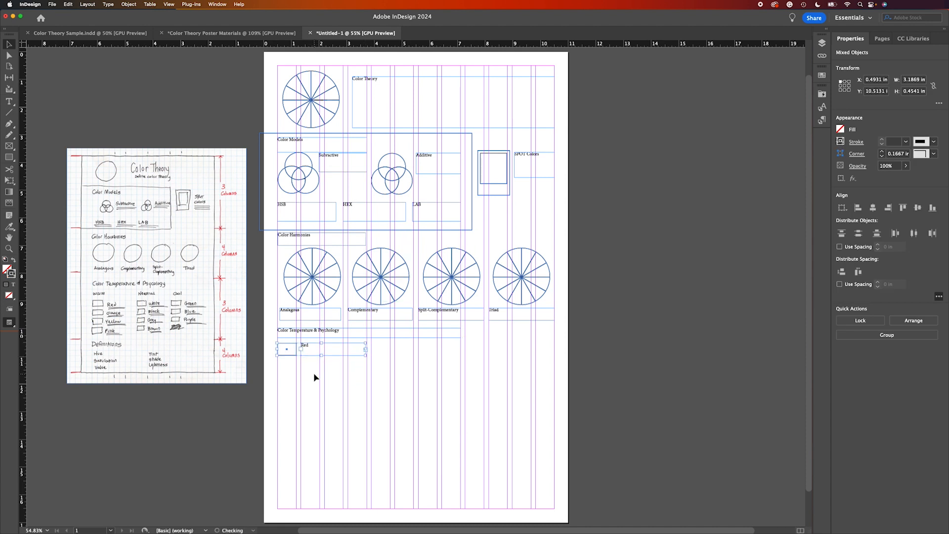
key("super+v")
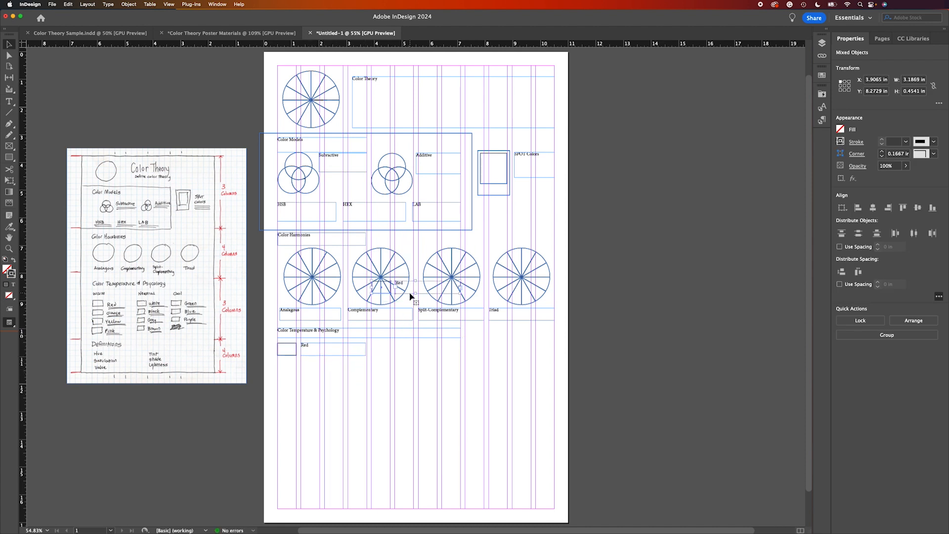
left_click_drag(411, 296, 316, 375)
double_click(313, 365)
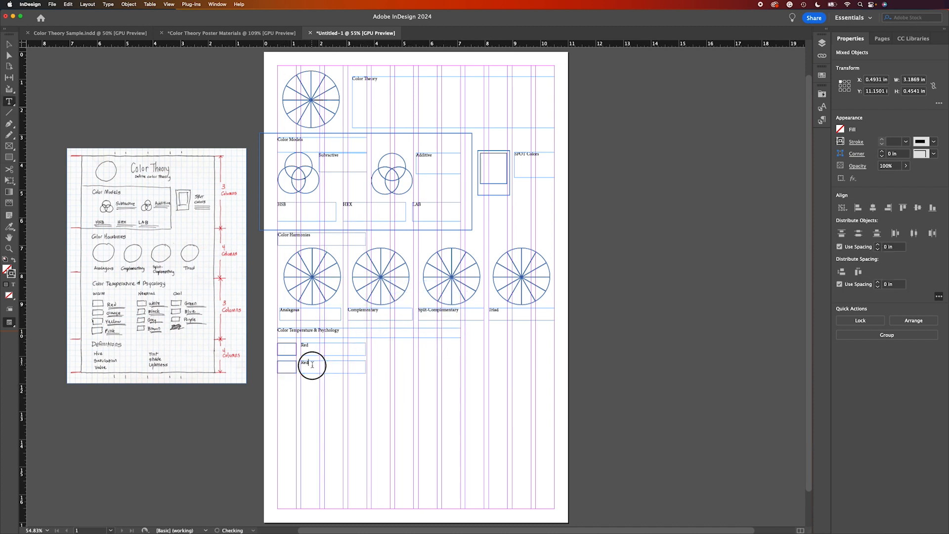
double_click(315, 363)
type("Orange")
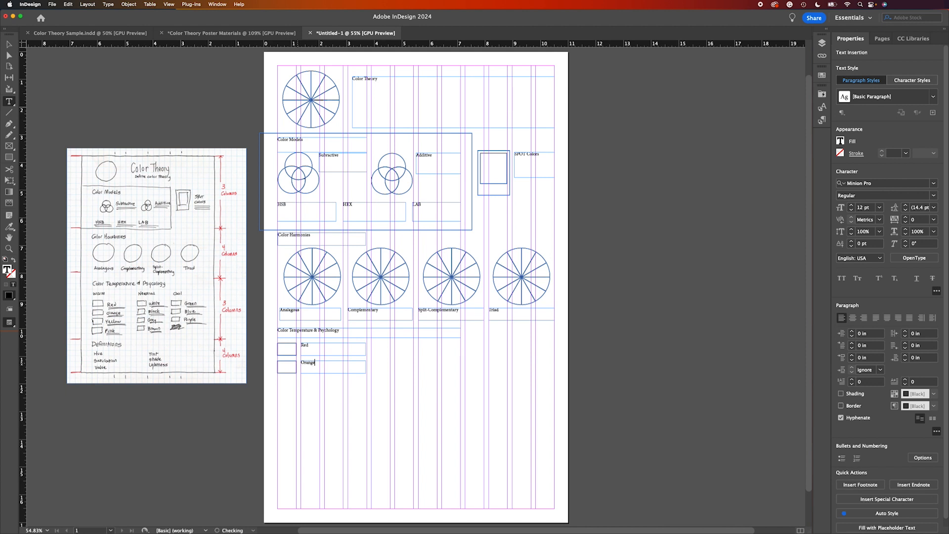
Paste another rectangle and label pair below the Orange row and change its label to "Yellow".
left_click(9, 44)
key("super+v")
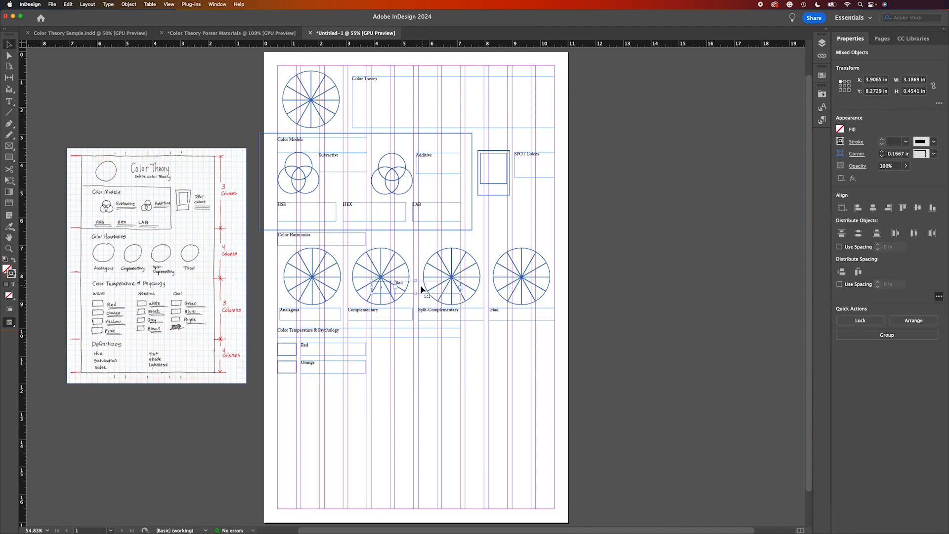
left_click_drag(421, 295, 326, 393)
double_click(313, 382)
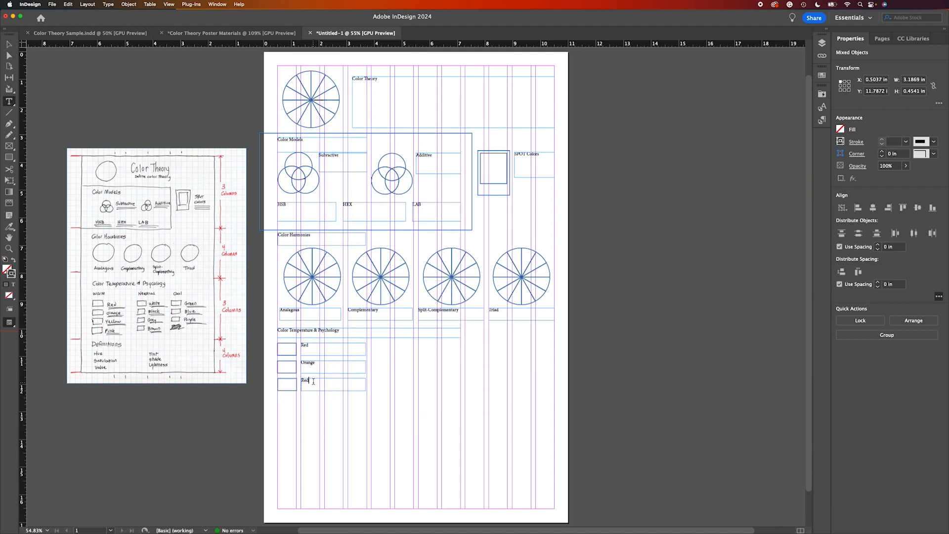
double_click(305, 381)
type("Yellow")
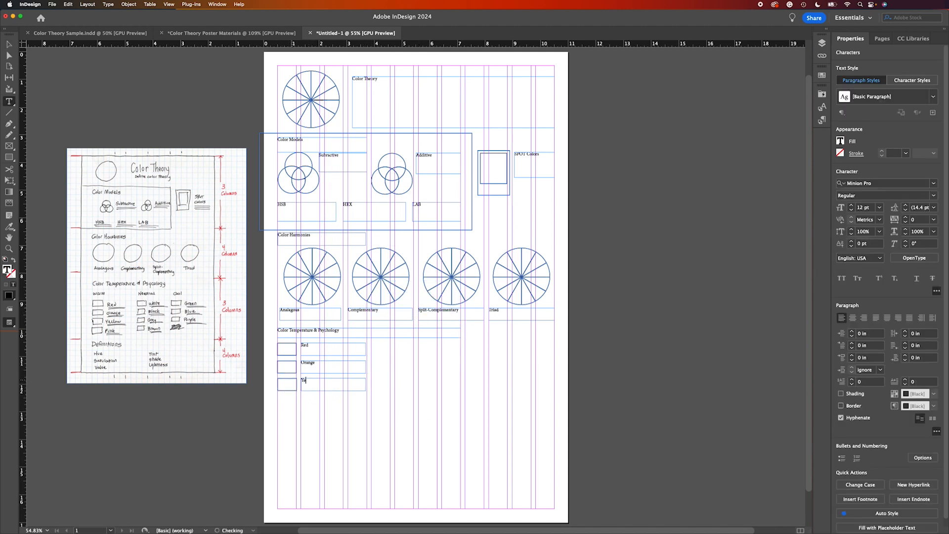
key("Escape")
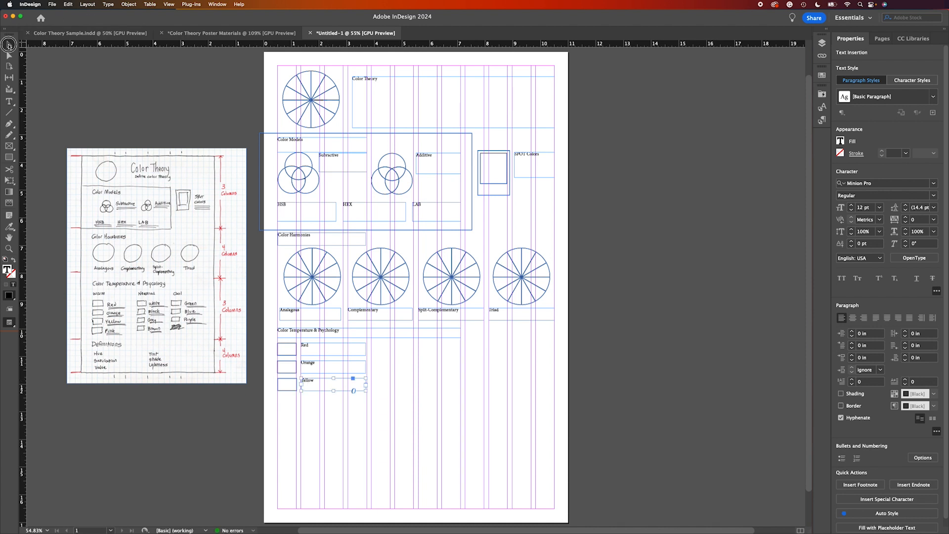
Paste a fourth rectangle and label pair below the Yellow row and change its label to "Pink".
key("super+v")
left_click_drag(409, 293, 298, 398)
double_click(314, 400)
type("Pi")
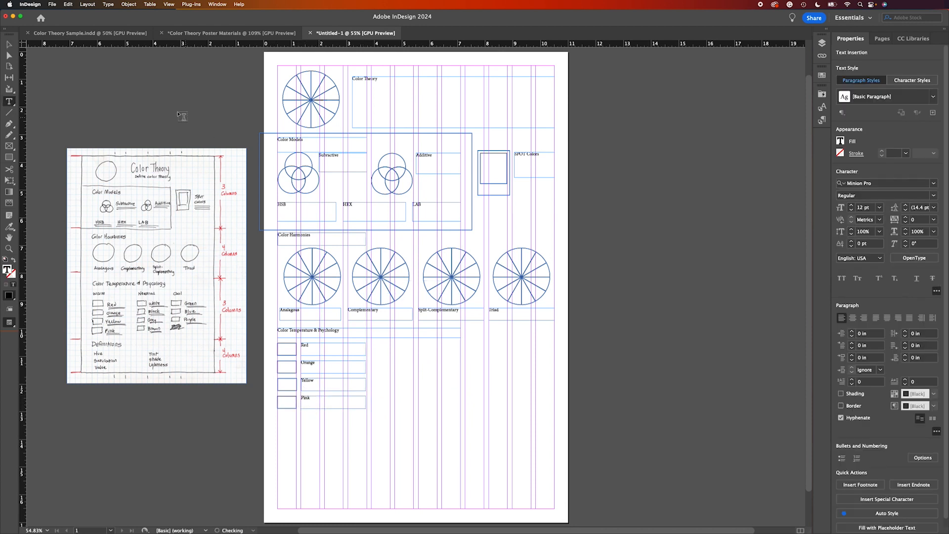
Copy all four labeled rectangle rows and place the copy beside them, starting at the fifth column and level with the originals.
left_click(9, 45)
left_click(95, 106)
left_click_drag(384, 428, 272, 345)
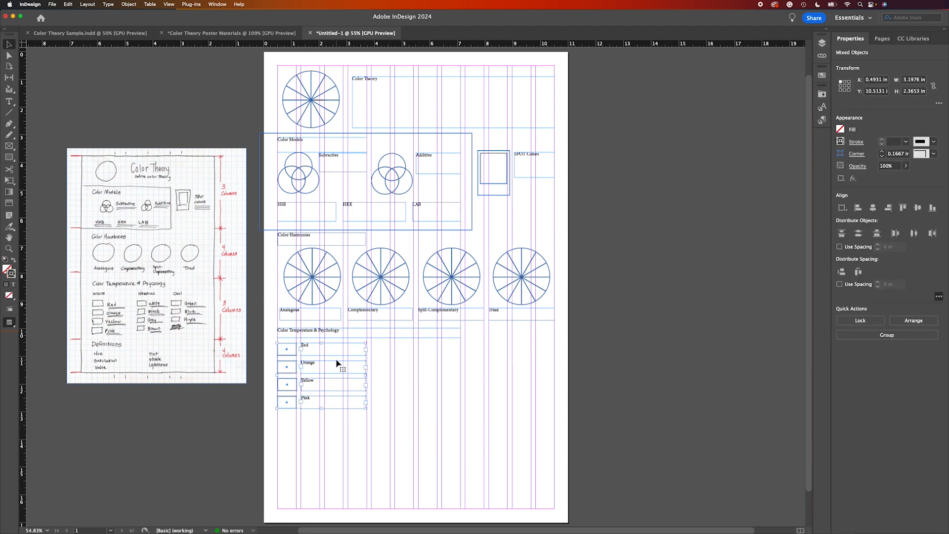
key("super+v")
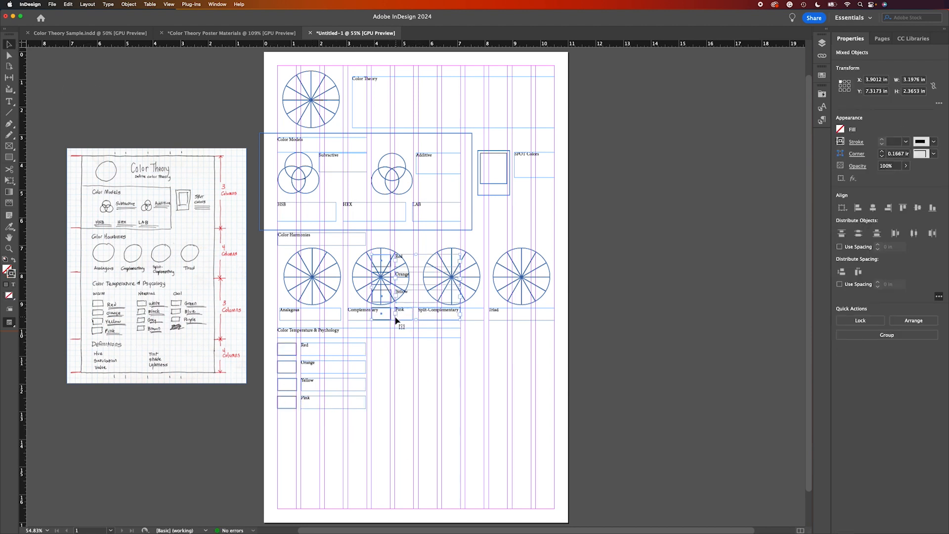
left_click_drag(399, 322, 396, 409)
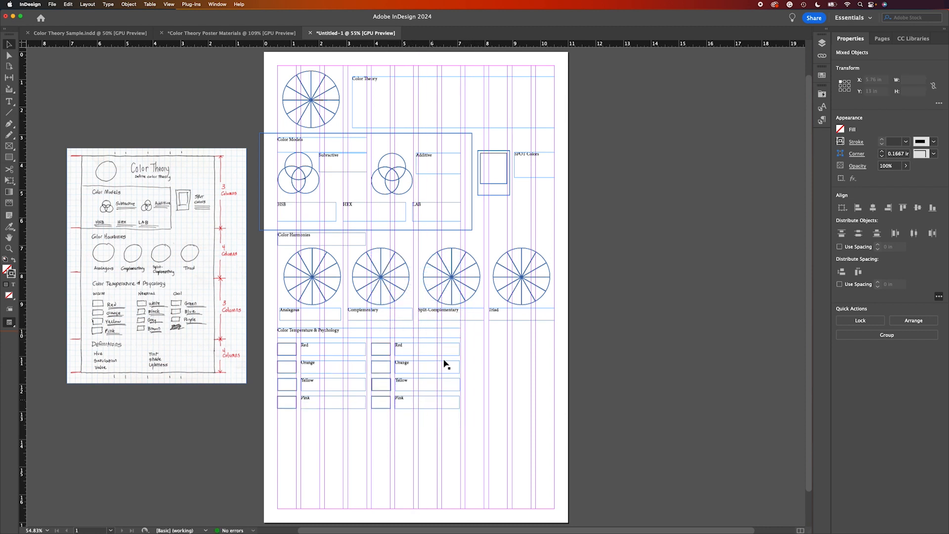
left_click(423, 341)
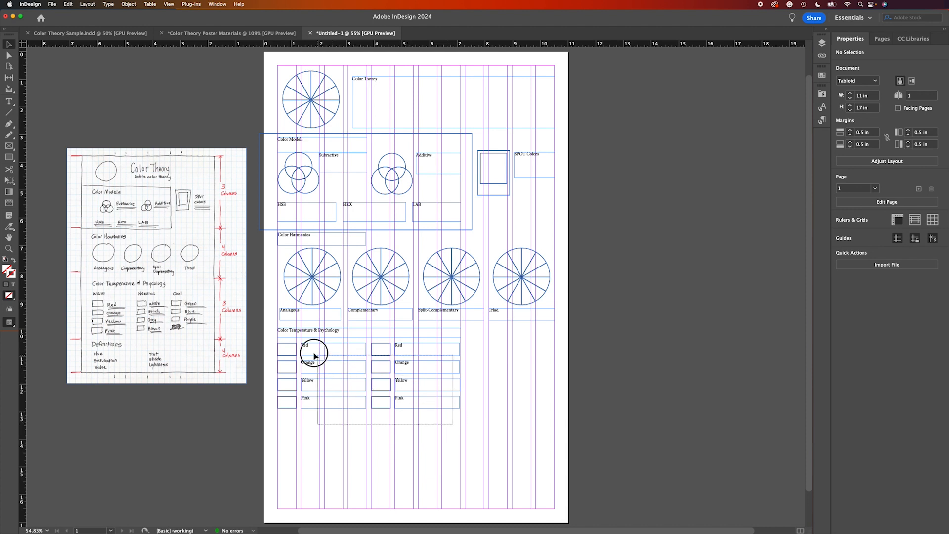
left_click(430, 403)
Change the labels in the second set of rows to "White", "Black", "Grey" and "Brown".
double_click(403, 344)
type("White")
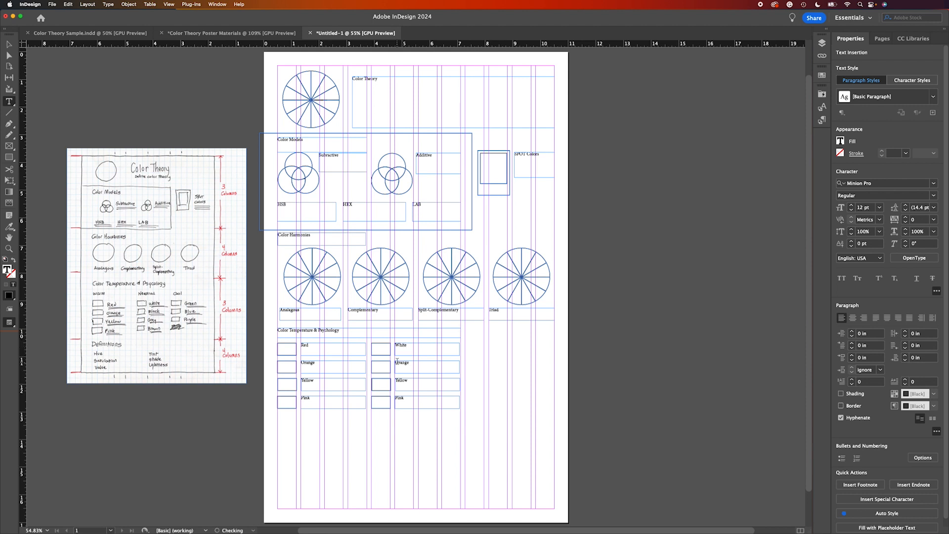
double_click(402, 363)
type("Black")
double_click(401, 380)
type("Grey")
double_click(400, 398)
type("Brown")
Paste another copy of the four labeled rectangle rows and place it at the ninth column, level with the other two sets.
left_click(8, 44)
key("super+v")
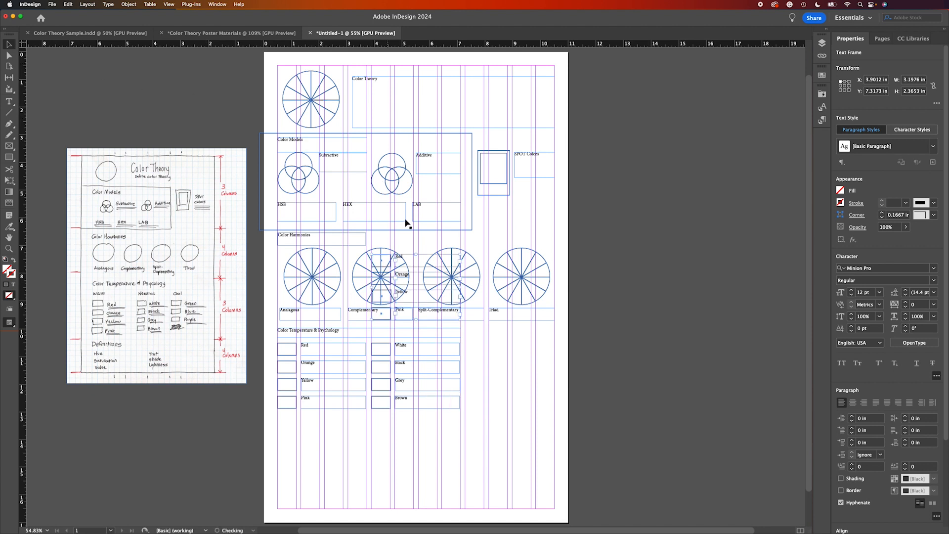
left_click_drag(412, 271, 504, 354)
Change the first three labels in the third set of rows to "Green", "Blue" and "Purple".
double_click(503, 348)
double_click(503, 348)
type("Green")
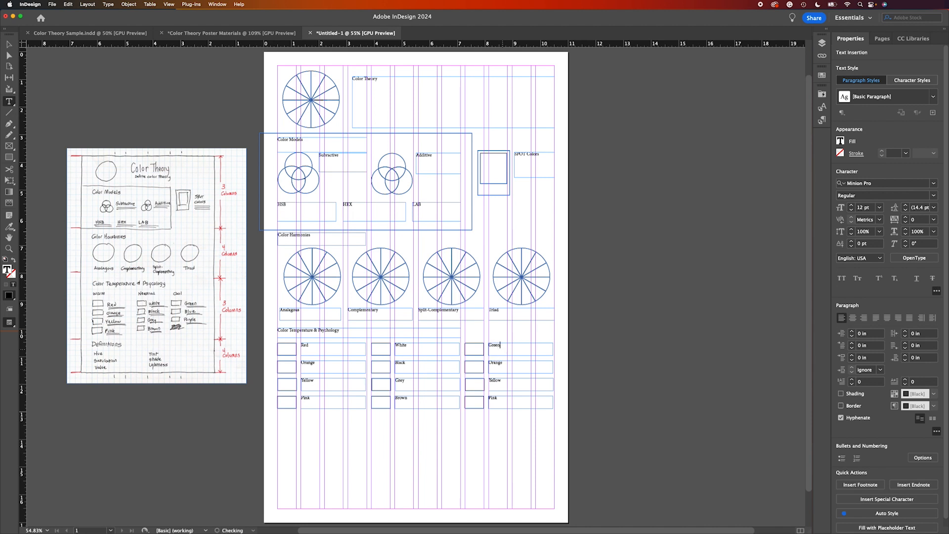
double_click(495, 362)
key("BackSpace")
double_click(495, 379)
type("Pu")
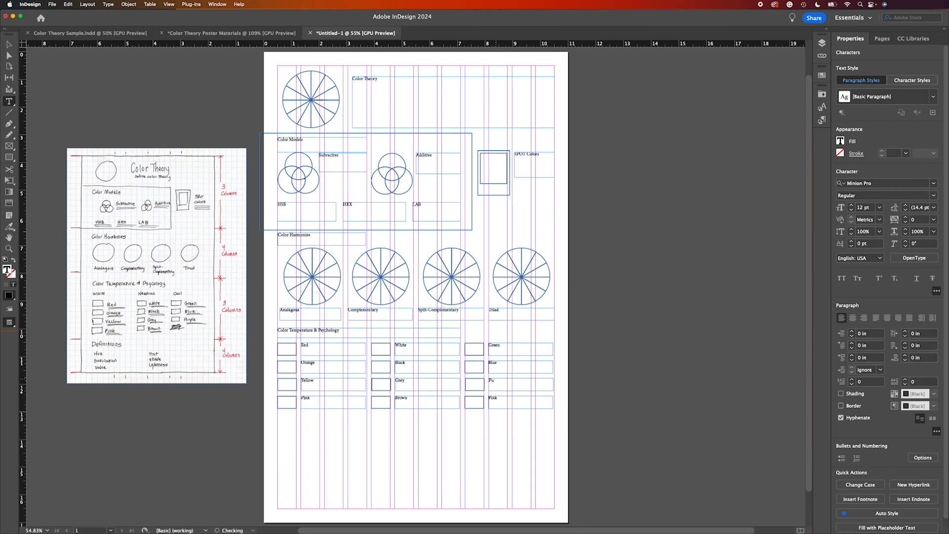
type("rple")
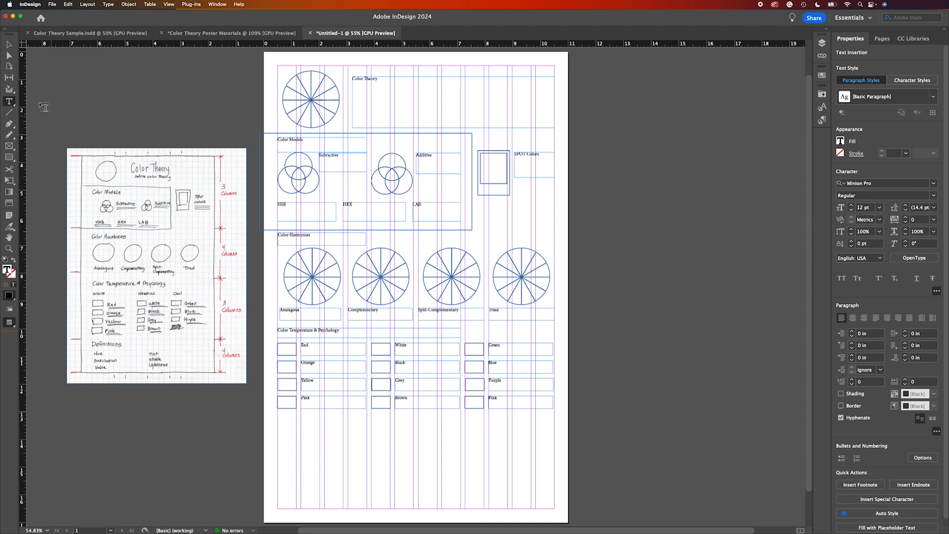
Delete the leftover Pink rectangle and label from the third set of rows.
left_click(8, 44)
left_click_drag(522, 431, 470, 404)
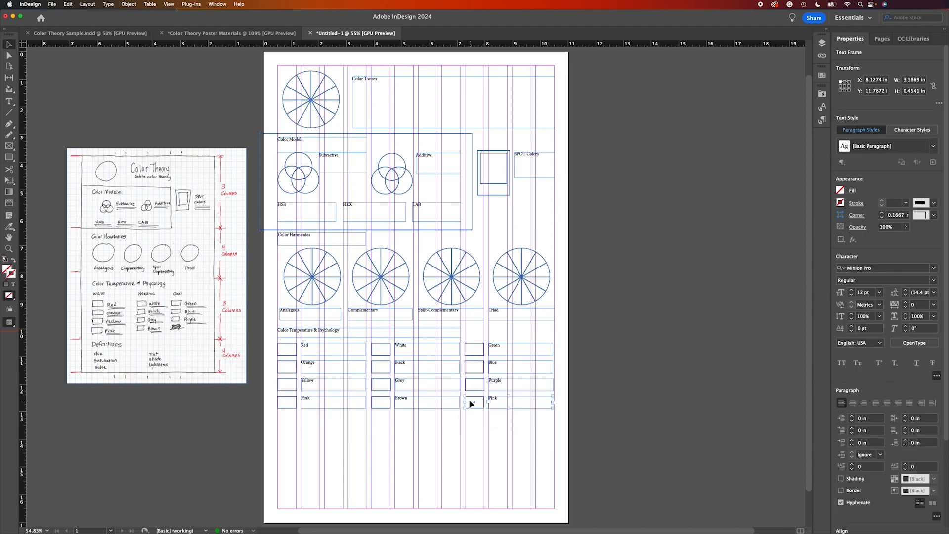
key("Delete")
Move all three sets of labeled rectangles down together, leaving a gap beneath the Color Temperature & Psychology heading.
left_click_drag(546, 426, 286, 344)
key("Down")
key("Down")
key("Down")
key("Down")
key("Down")
key("Down")
key("Down")
key("Down")
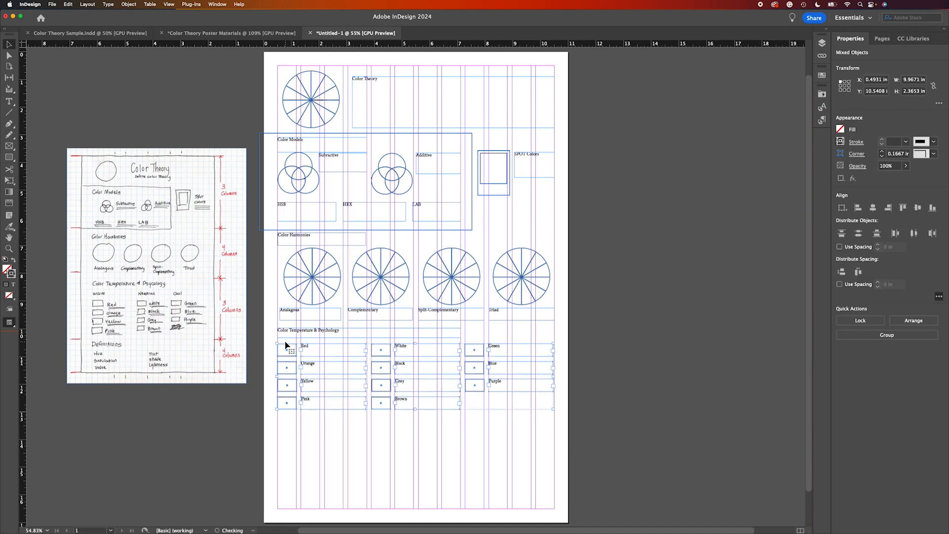
key("Down")
key("Down")
key("Down")
key("Down")
key("Down")
key("Down")
key("Down")
key("Down")
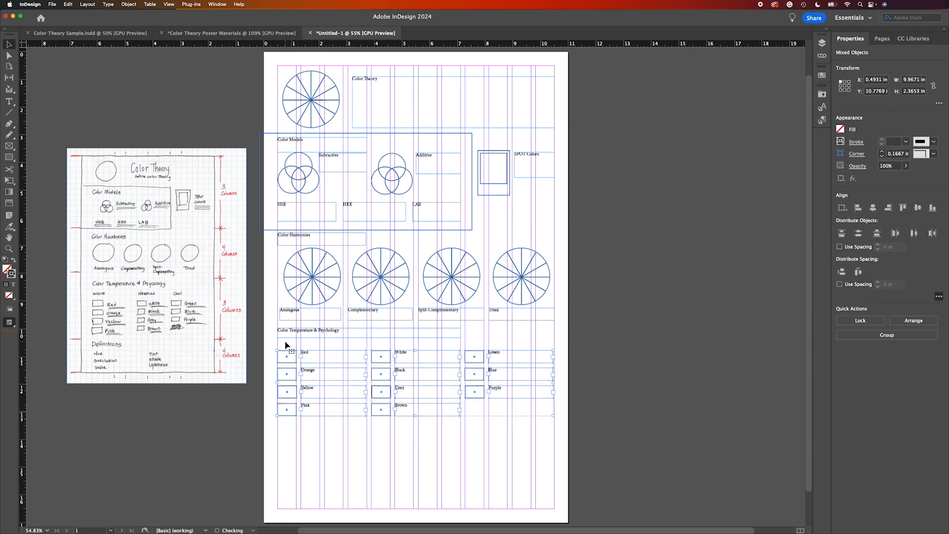
left_click(347, 342)
Add text frames reading "Warm", "Neutral" and "Cool" above the three sets of rows, each spanning its set's width.
left_click(9, 102)
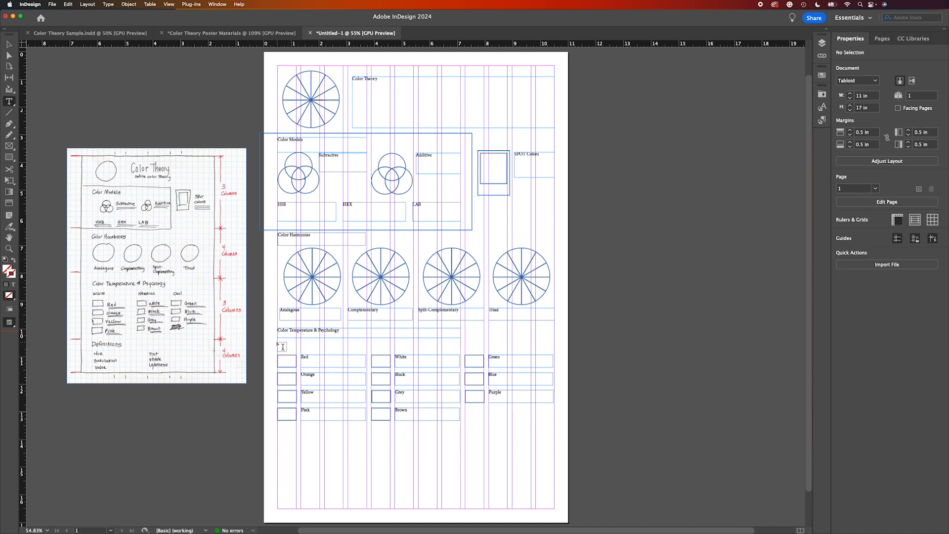
left_click_drag(278, 344, 367, 349)
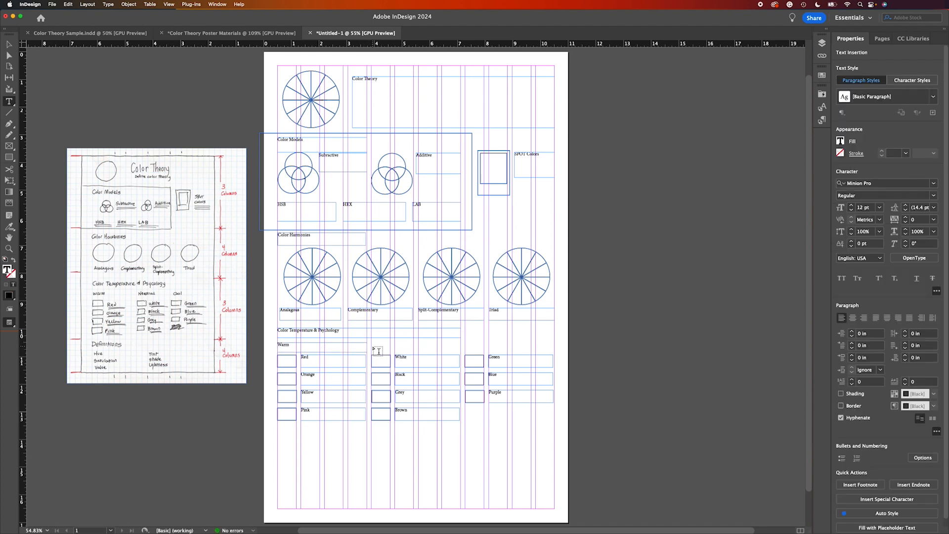
left_click_drag(372, 343, 462, 350)
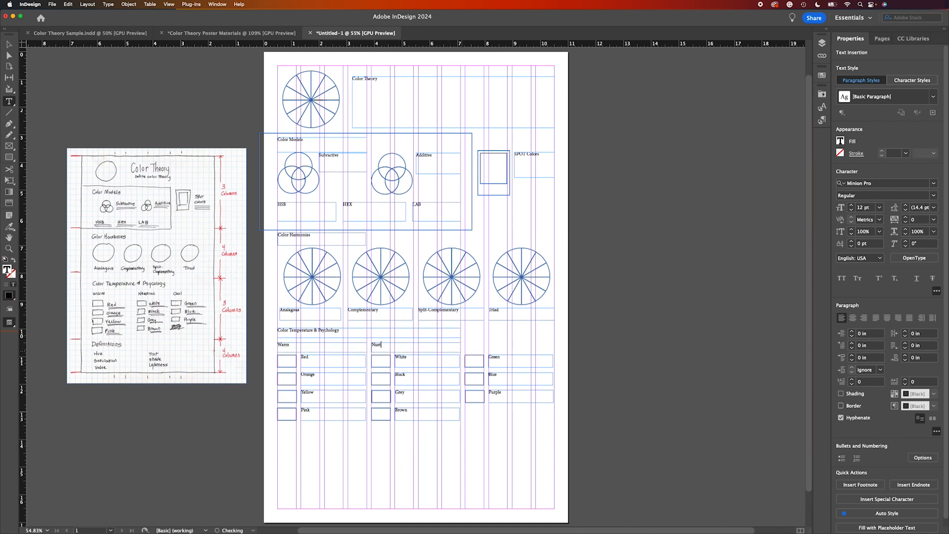
scroll(497, 356, "left", 1)
left_click_drag(470, 343, 562, 354)
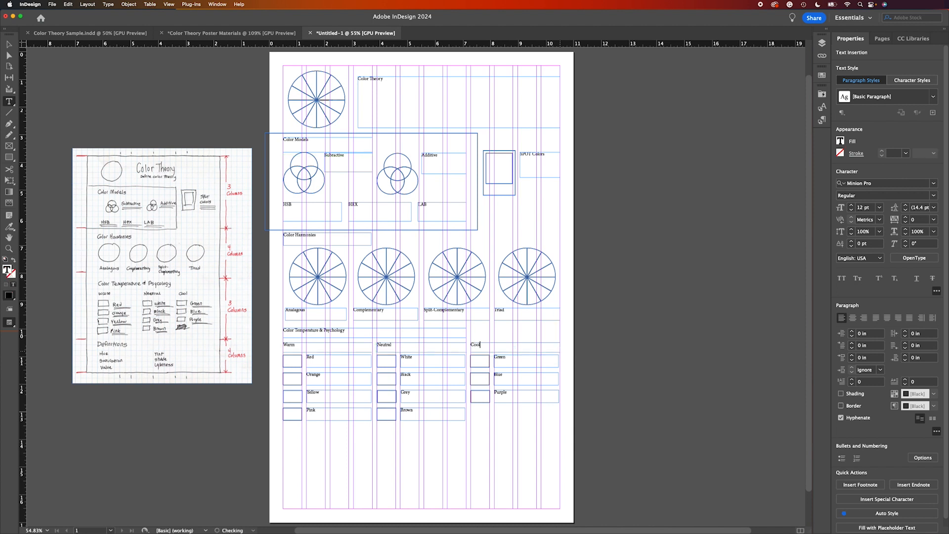
key("Escape")
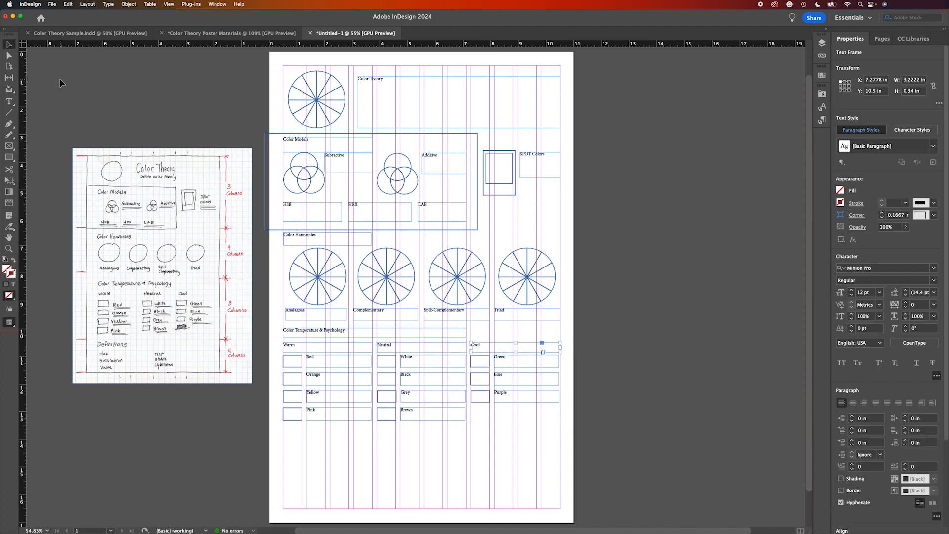
Set the page's number of columns to 2.
left_click(88, 4)
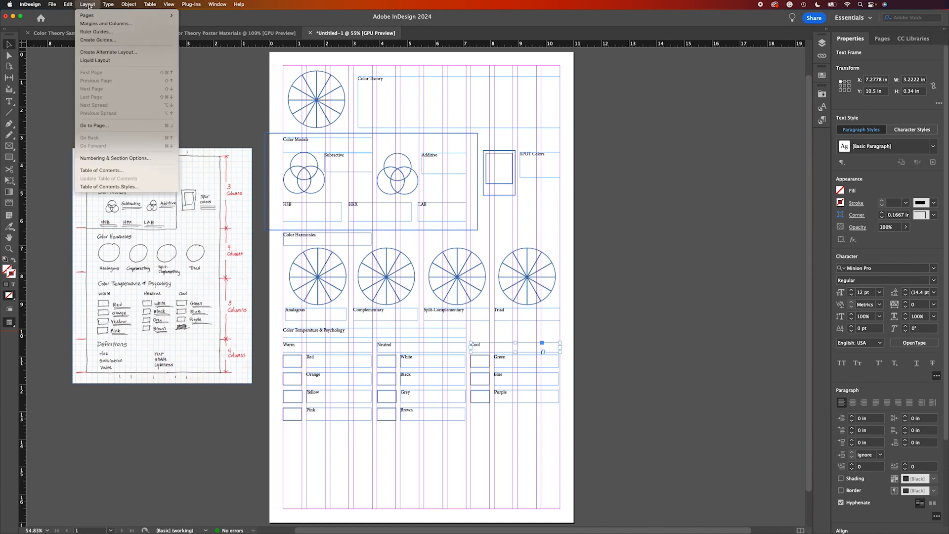
left_click(97, 23)
double_click(423, 261)
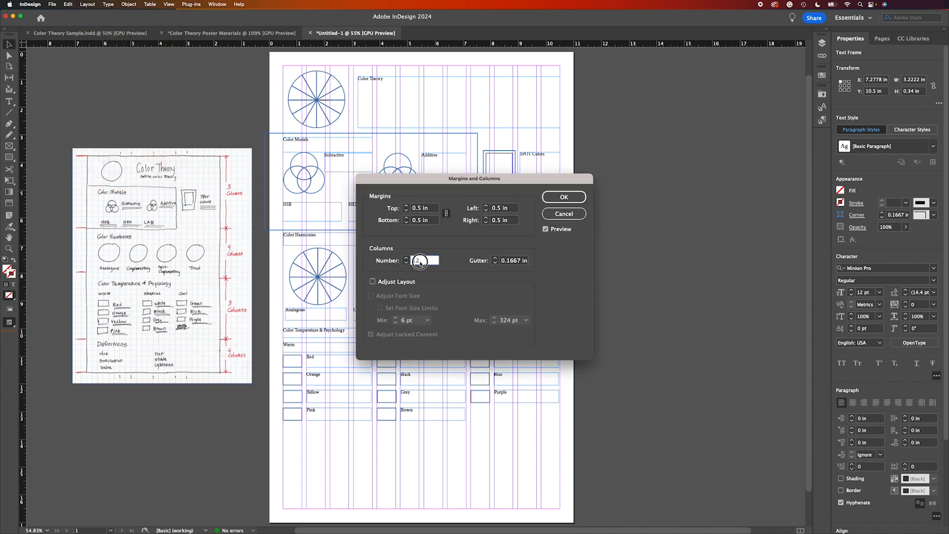
type("2")
left_click(564, 197)
Stack text frames reading "Definitions", "Hue", "Saturation" and "Value" in the first column below the color rows.
left_click(9, 101)
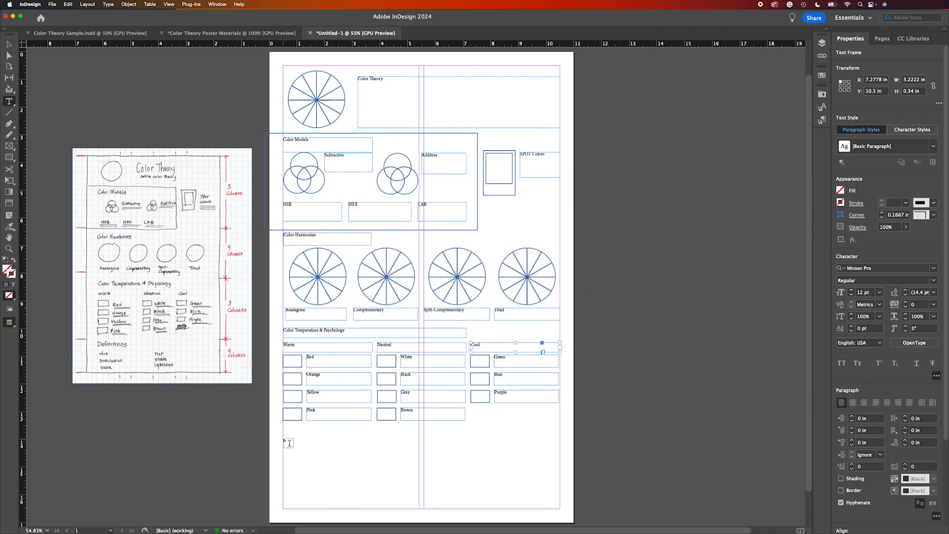
left_click_drag(283, 439, 418, 453)
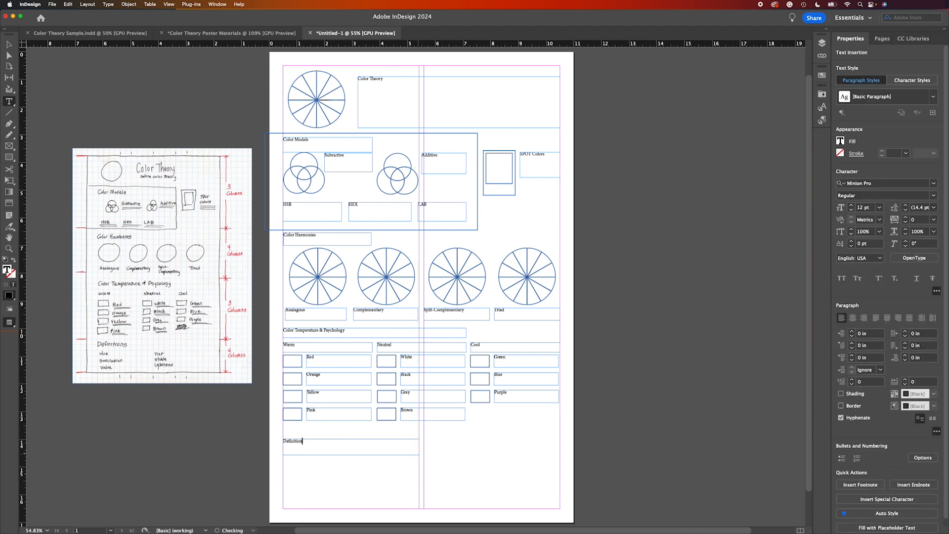
left_click_drag(283, 462, 418, 474)
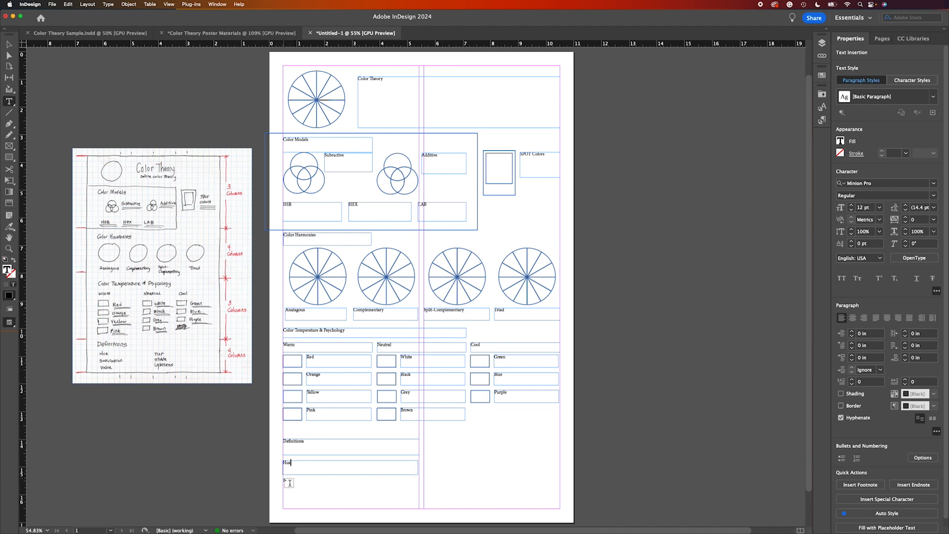
left_click_drag(289, 482, 418, 492)
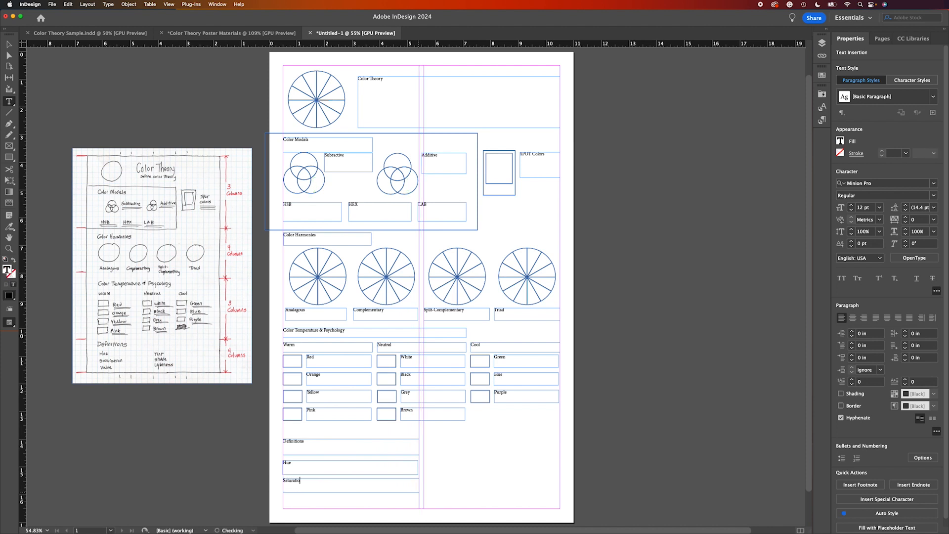
left_click_drag(283, 495, 419, 505)
Stack text frames reading "Tint", "Shade" and "Lightness" in the second column beside the definitions.
left_click_drag(424, 439, 559, 454)
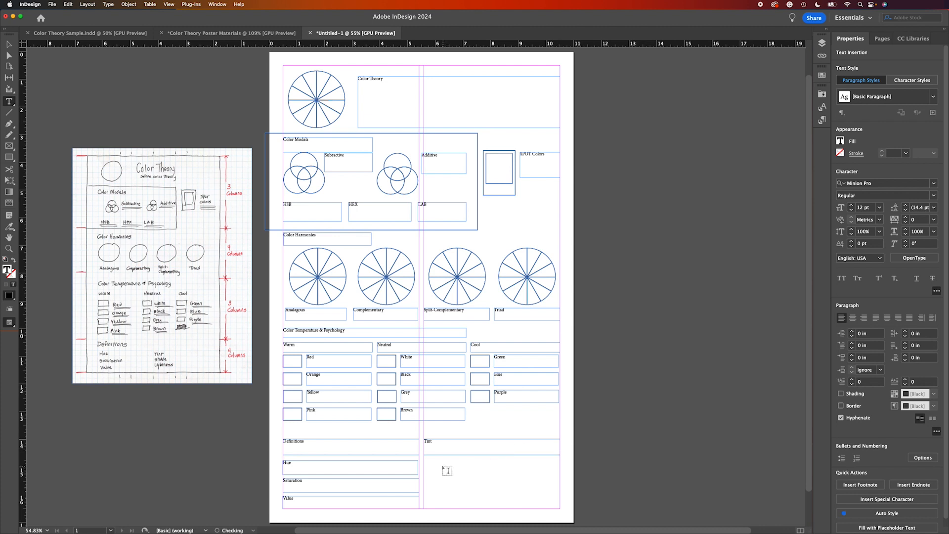
left_click_drag(424, 461, 560, 477)
left_click(424, 481)
left_click_drag(424, 481, 558, 494)
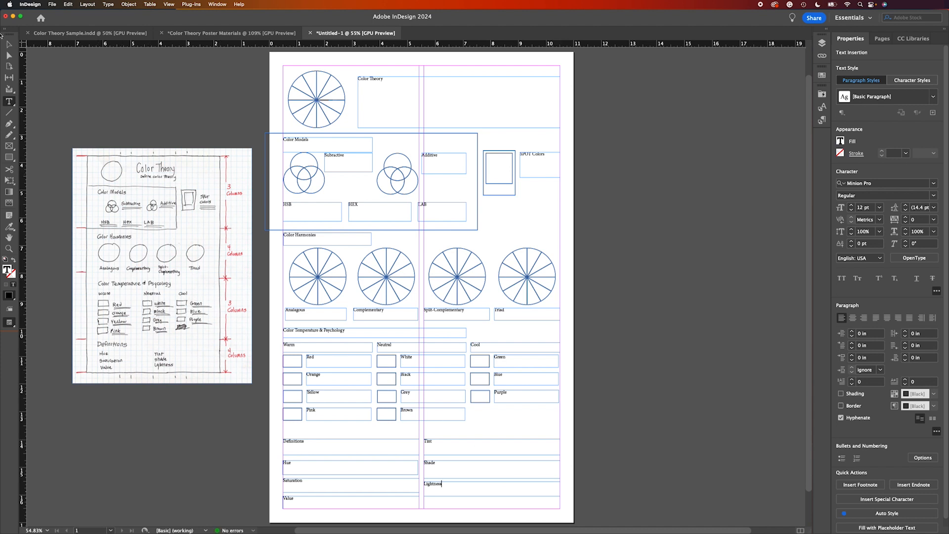
key("Escape")
Move the Tint, Shade and Lightness frames down so they line up with Hue, Saturation and Value.
left_click_drag(580, 505, 458, 418)
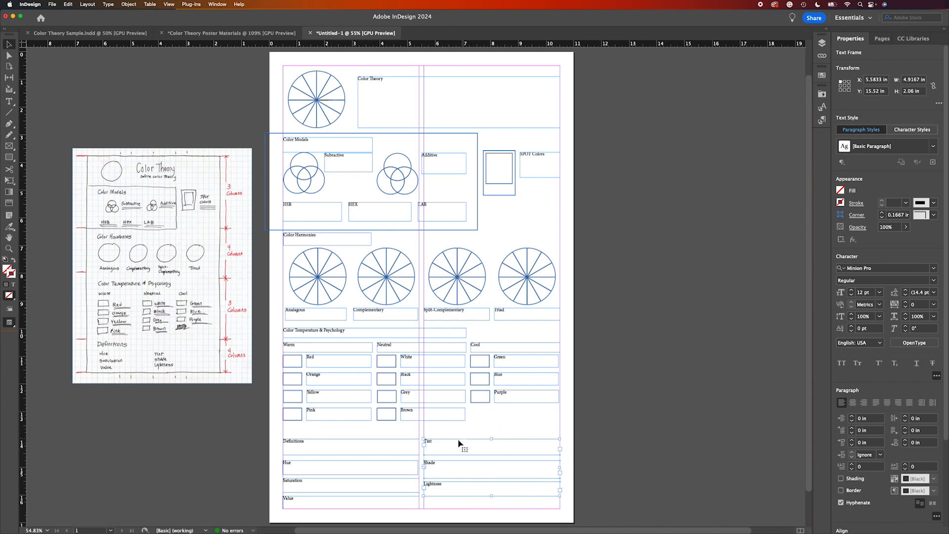
left_click_drag(440, 457, 441, 470)
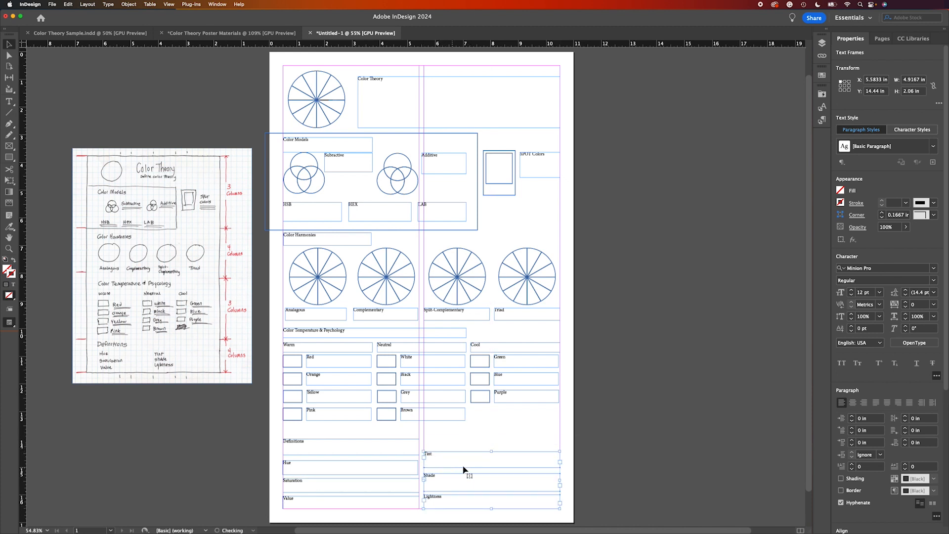
left_click(614, 476)
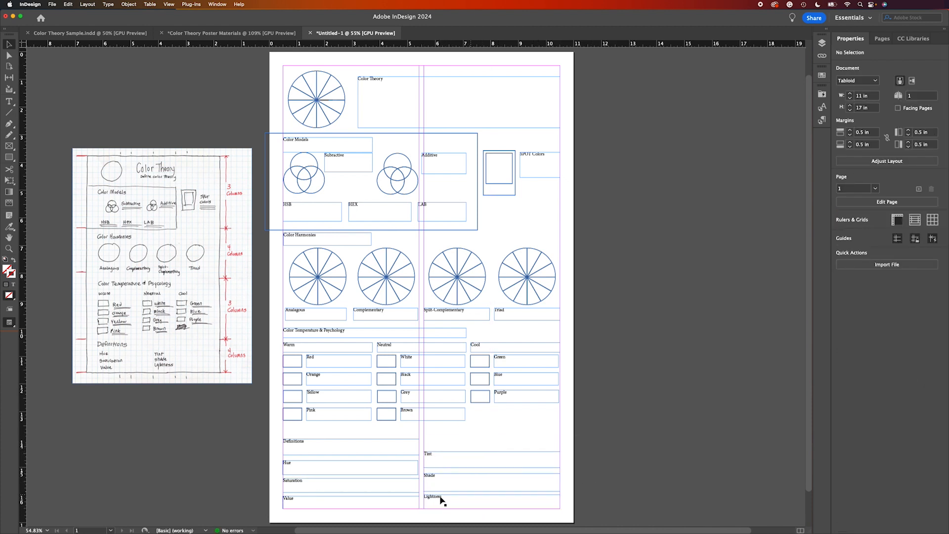
left_click(406, 468)
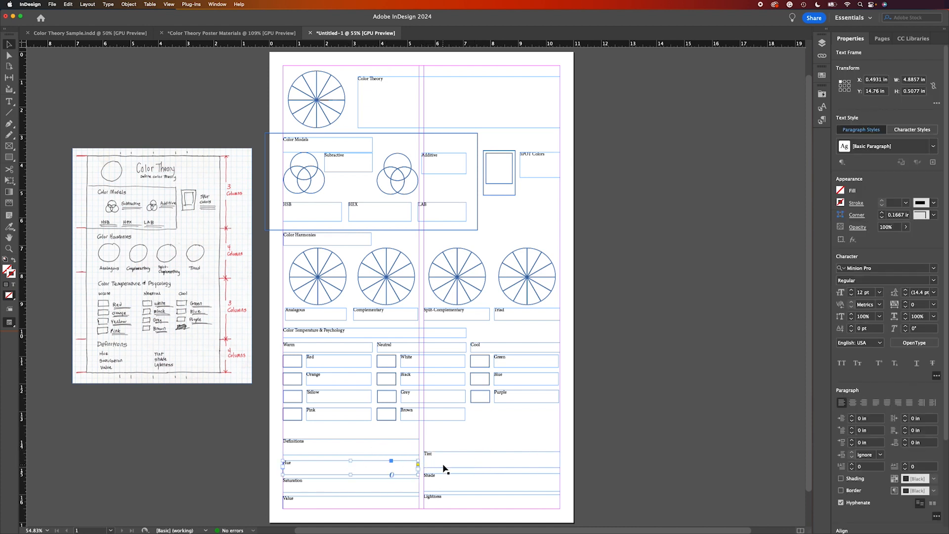
left_click(550, 495)
left_click_drag(507, 470, 478, 498)
left_click(600, 474)
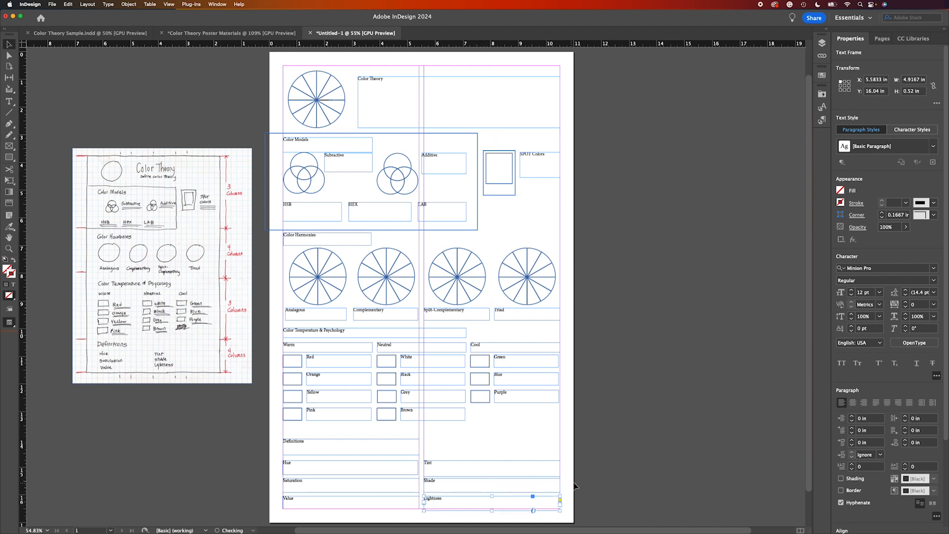
Preview the poster layout without frame edges and guides.
left_click(58, 333)
left_click_drag(12, 324, 34, 346)
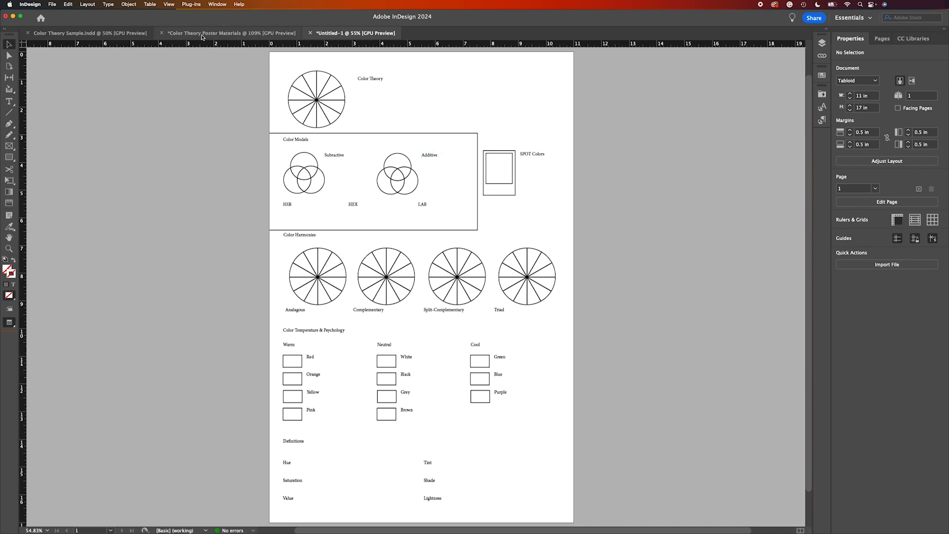
Copy the Cyan, Magenta, Yellow and Name table from the Color Theory Poster Materials document and paste it beside the poster page.
left_click(184, 31)
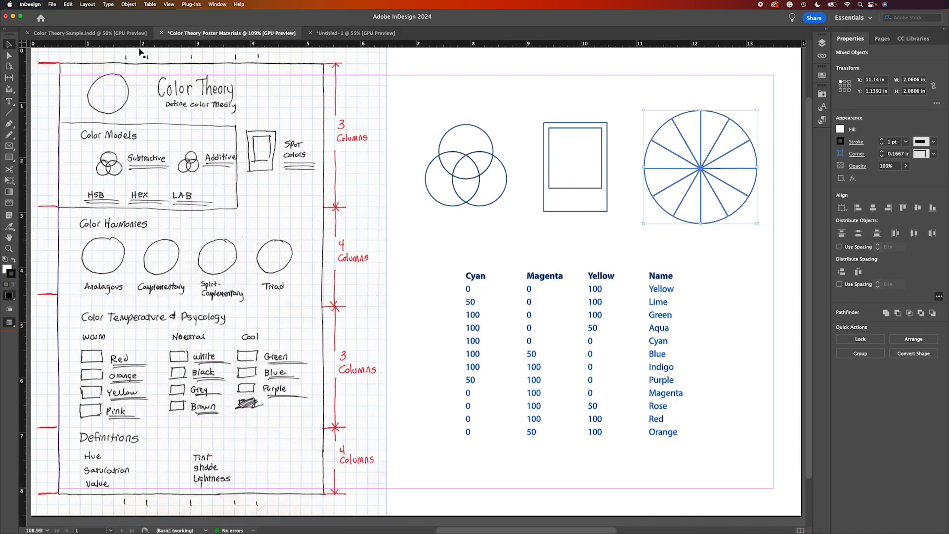
left_click_drag(423, 251, 744, 474)
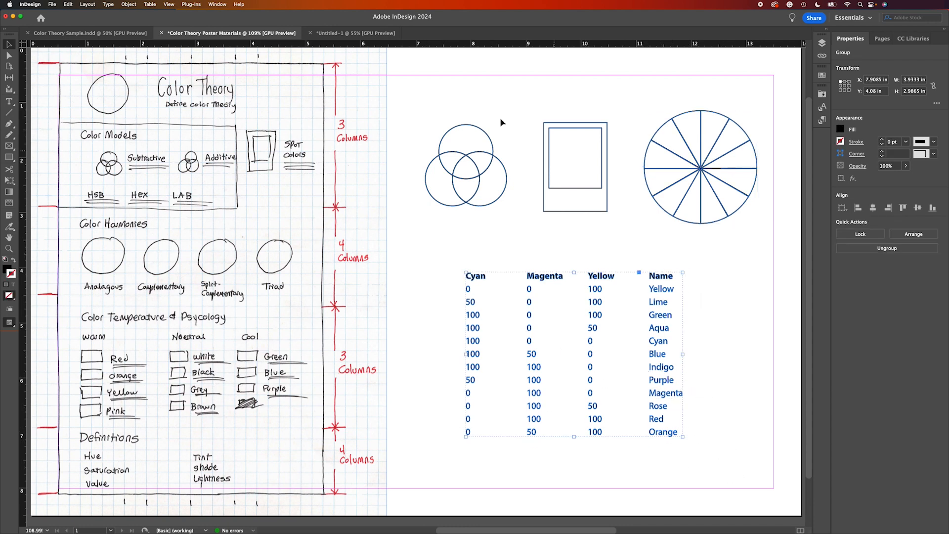
left_click(313, 33)
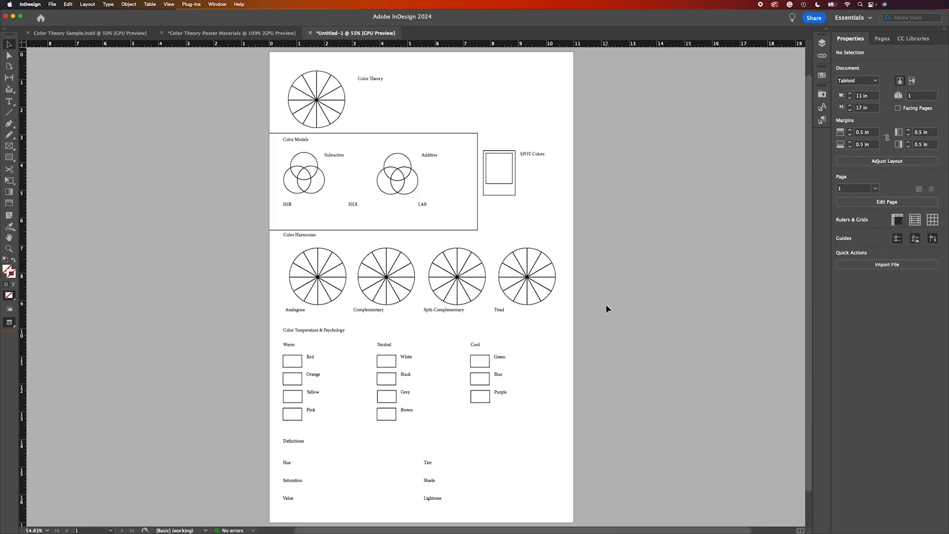
key("super+v")
left_click_drag(427, 325, 676, 320)
Return to the normal screen mode, then enlarge the color table to about 6.2 x 3.8 in and reposition it beside the page.
left_click_drag(9, 322, 34, 332)
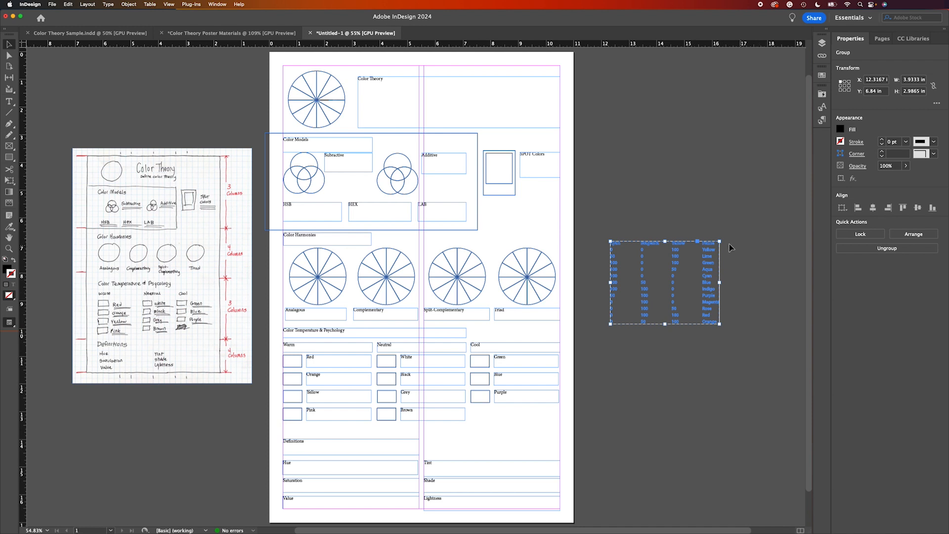
left_click_drag(721, 240, 782, 219)
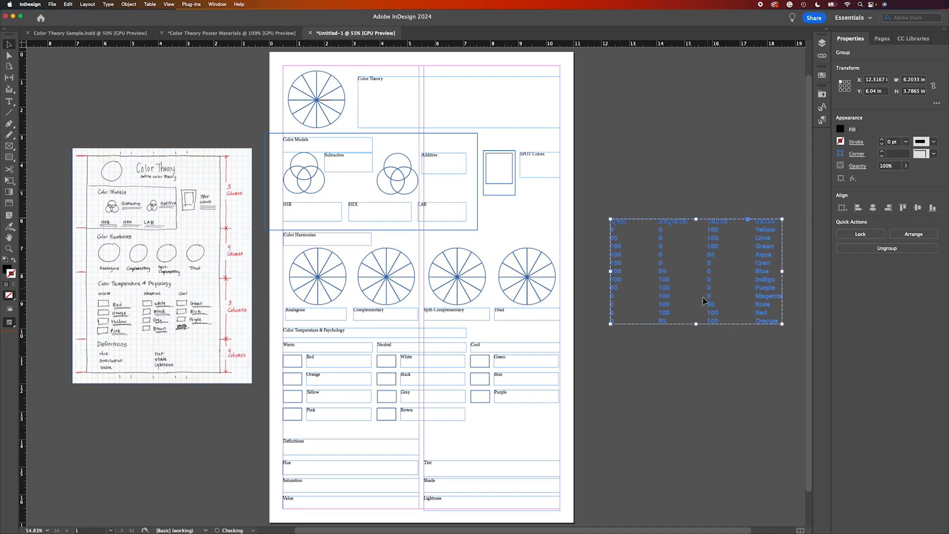
left_click(704, 363)
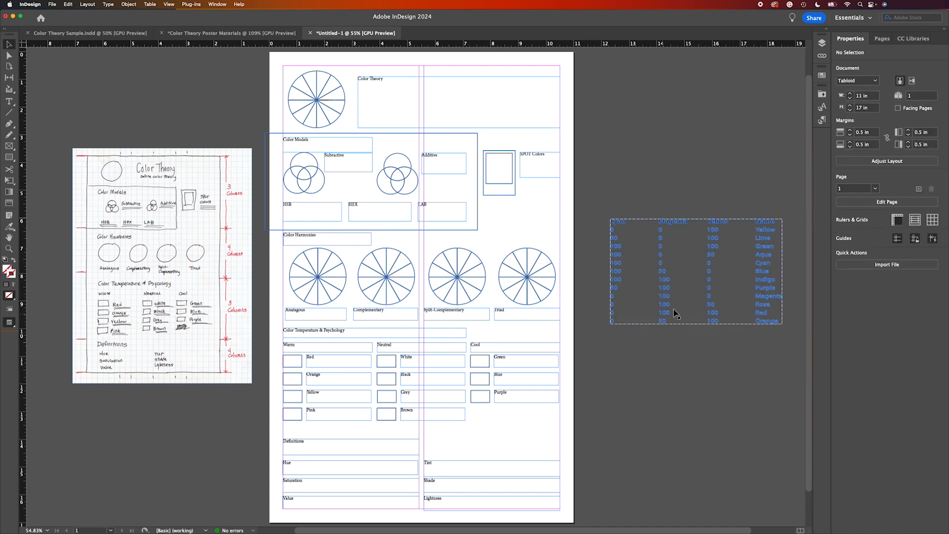
left_click_drag(665, 291, 652, 315)
left_click(672, 360)
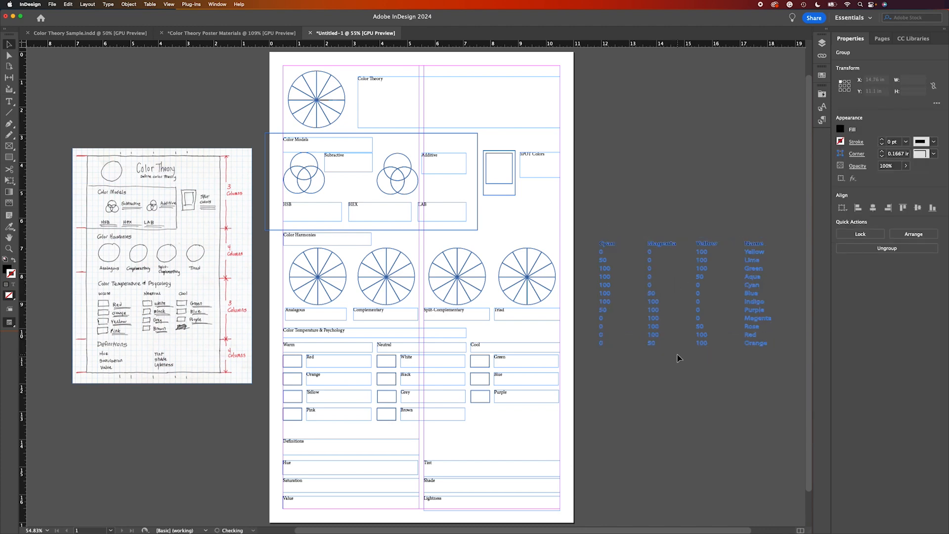
Examine the cyan, magenta and yellow values in the color table up close, and return to the full poster.
key("z")
left_click(707, 309)
left_click(606, 335)
left_click(579, 328)
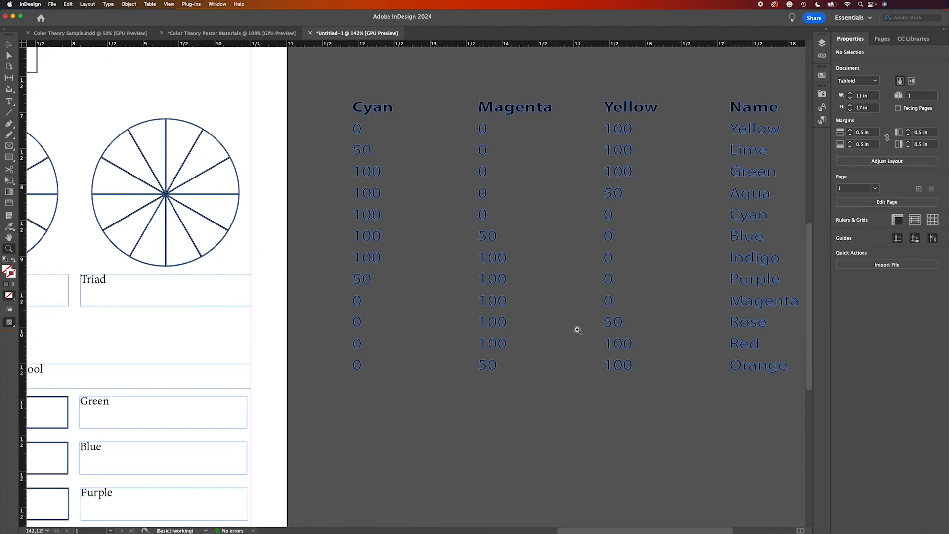
left_click(567, 330, "alt")
left_click(551, 324, "alt")
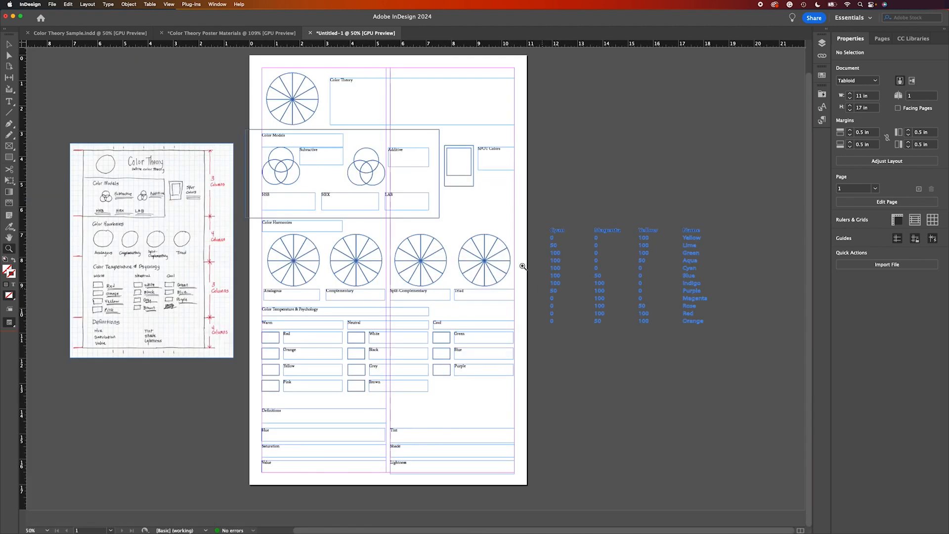
Fill the wedge just left of the top center in the Color Theory title wheel with C=0 M=100 Y=0 K=0.
left_click(9, 44)
left_click(827, 33)
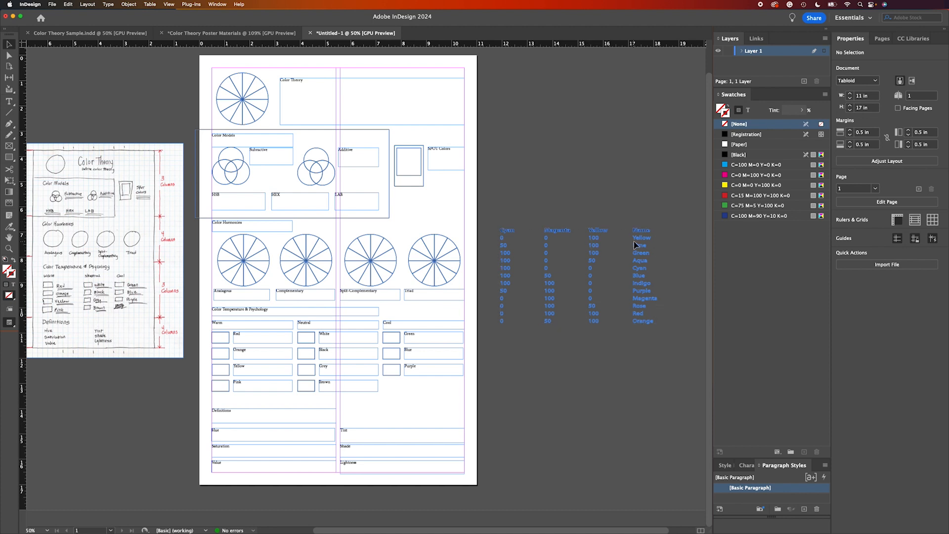
left_click(235, 85)
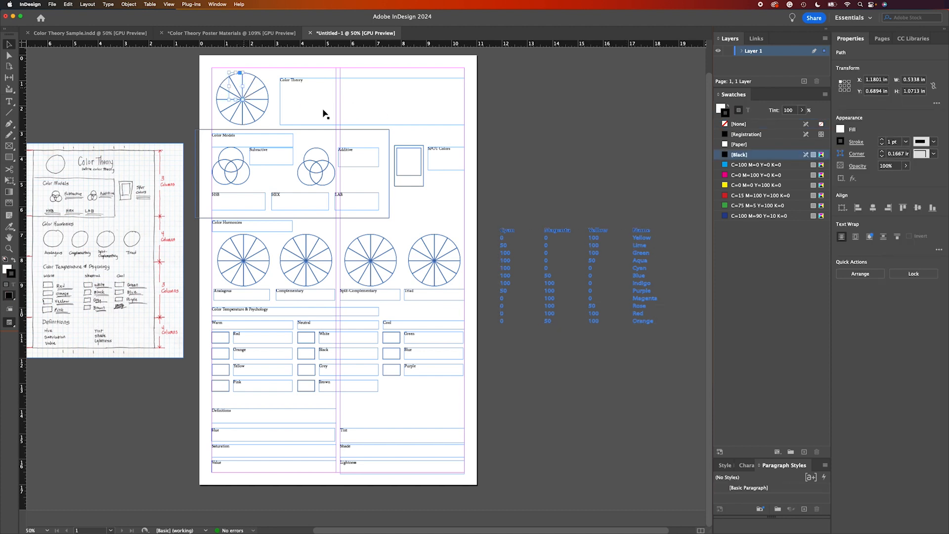
left_click(762, 176)
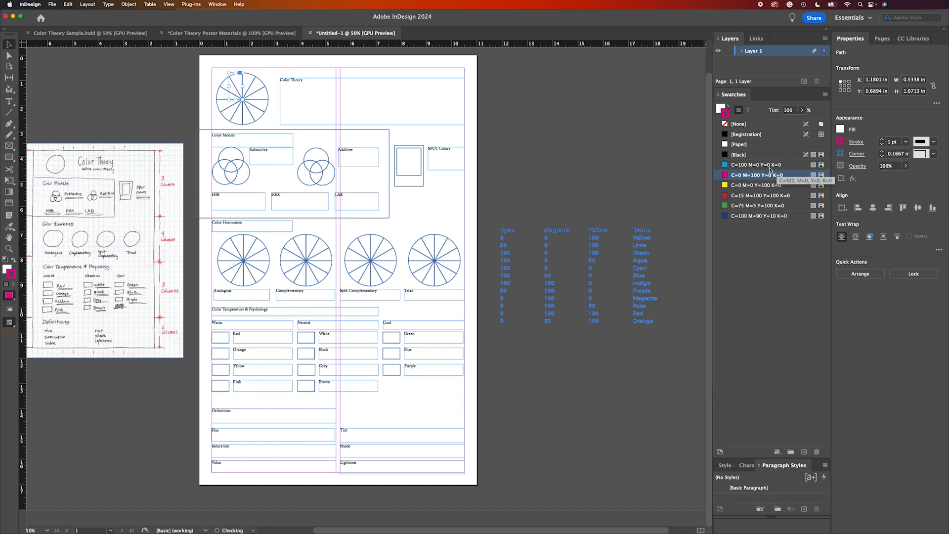
key("super+z")
left_click(7, 269)
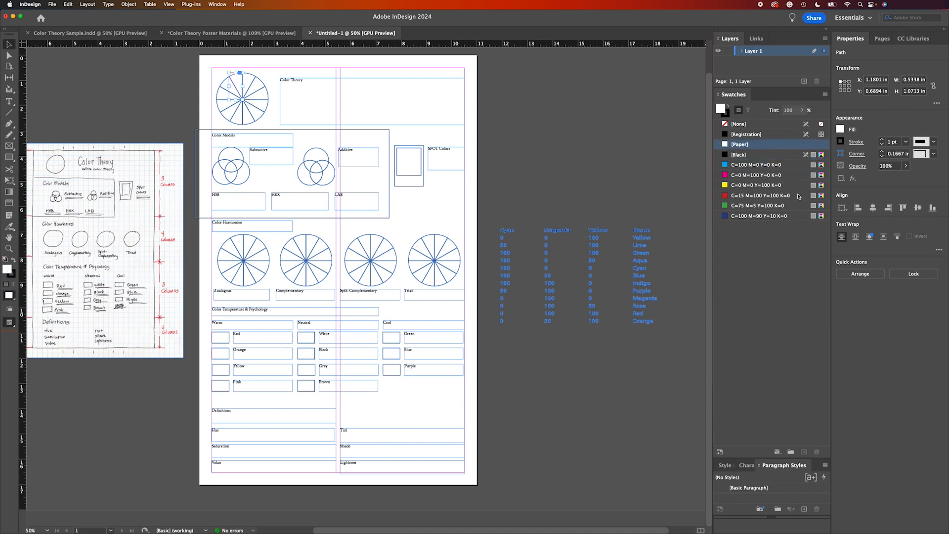
left_click(755, 176)
left_click(568, 156)
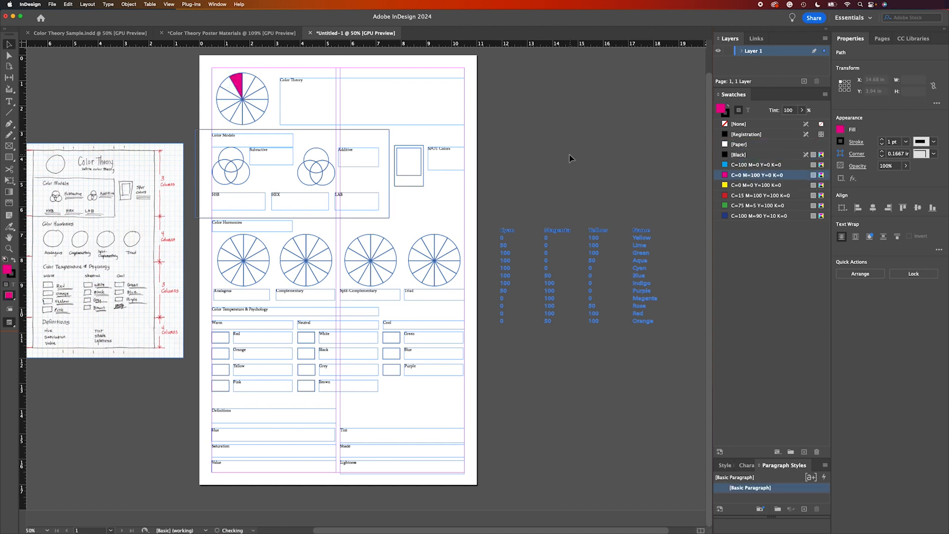
Fill the matching wedge in all four Color Harmonies wheels with the C=0 M=100 Y=0 K=0 swatch.
left_click(241, 240)
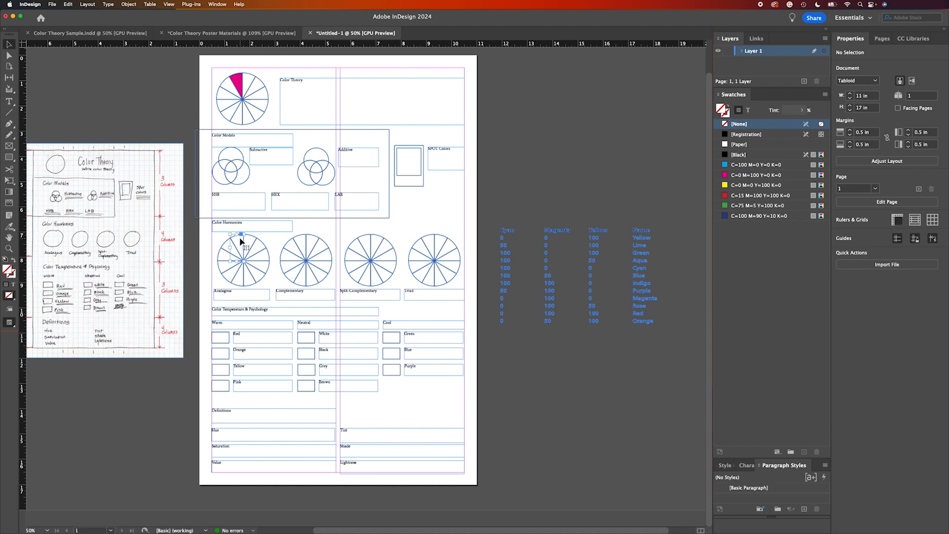
left_click(307, 245, "shift")
left_click(368, 245, "shift")
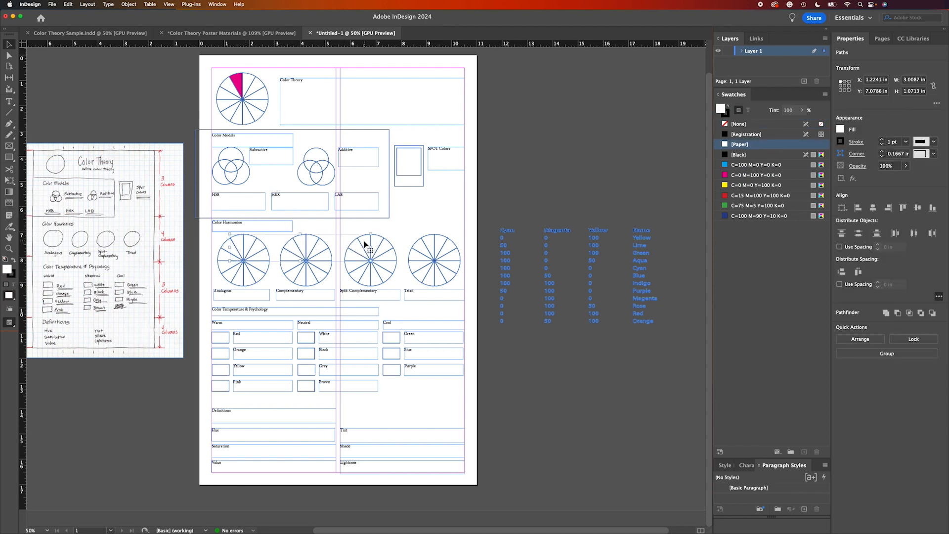
left_click(428, 243, "shift")
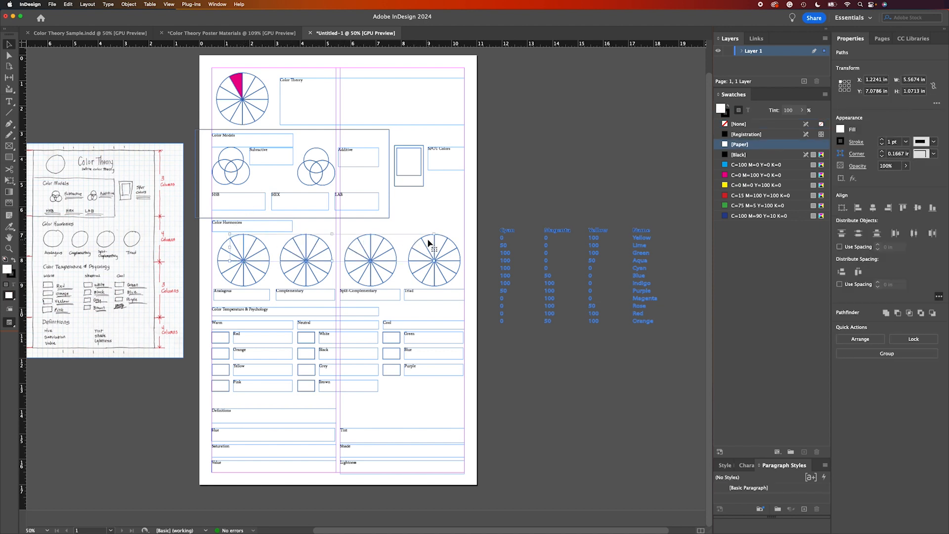
left_click(738, 175)
left_click(617, 168)
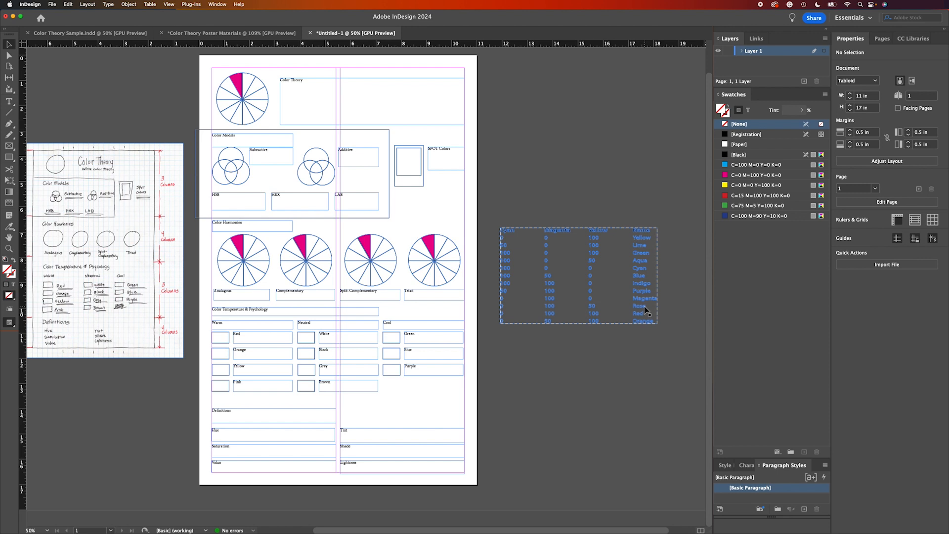
Create a new CMYK process color swatch with Cyan 0, Magenta 100, Yellow 50 and Black 0, named with its color value.
left_click(254, 92)
left_click(496, 139)
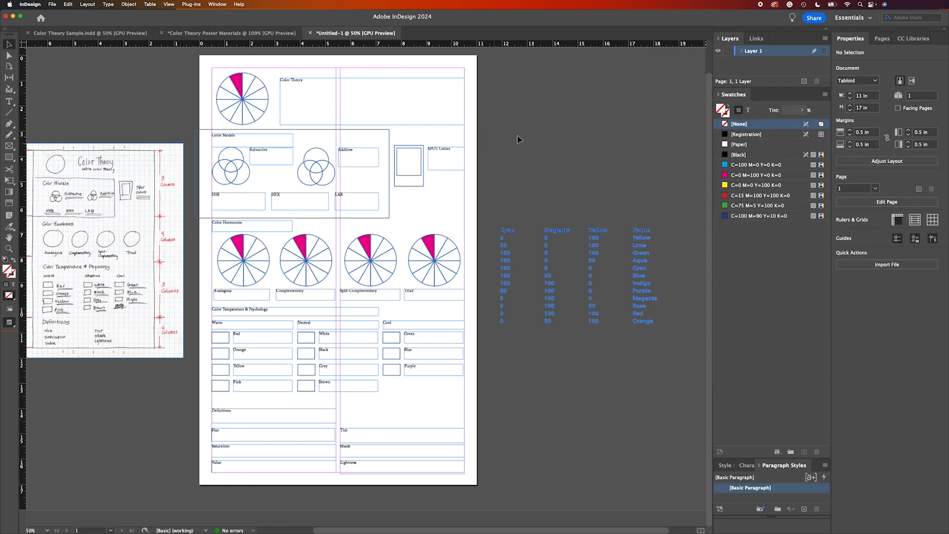
left_click(824, 95)
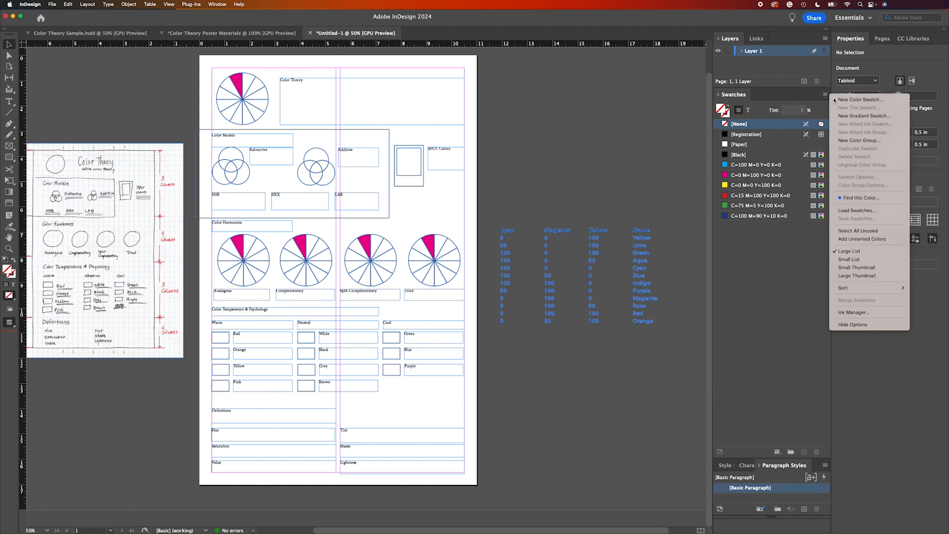
left_click(834, 100)
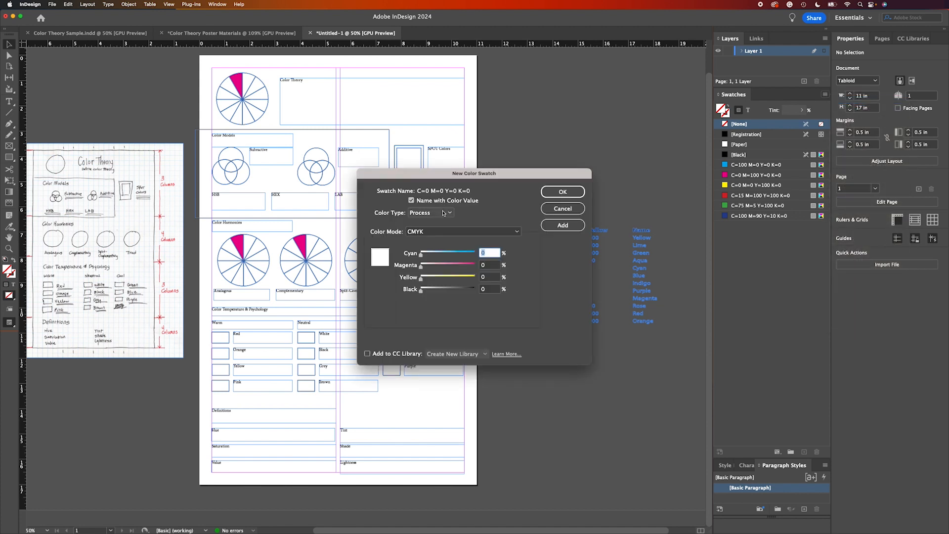
left_click_drag(508, 178, 399, 207)
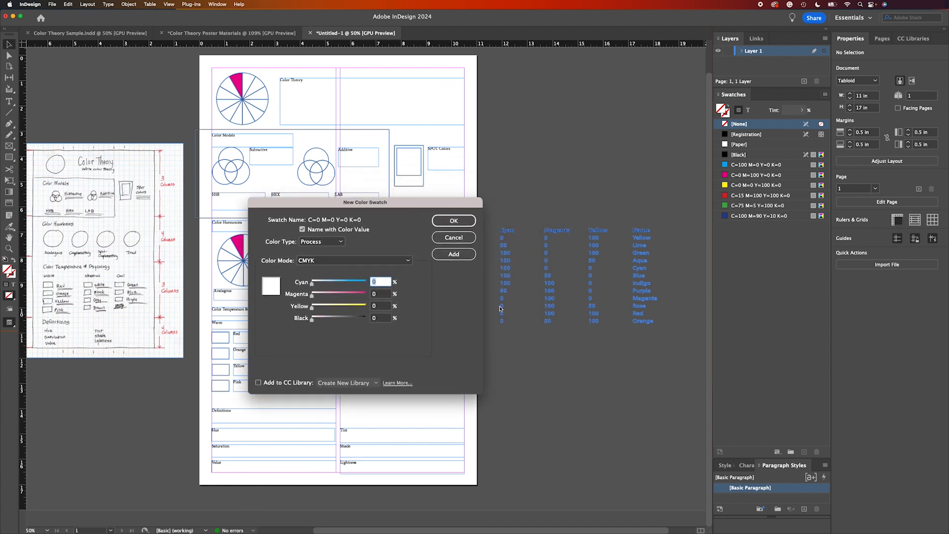
left_click(376, 295)
type("100")
key("Tab")
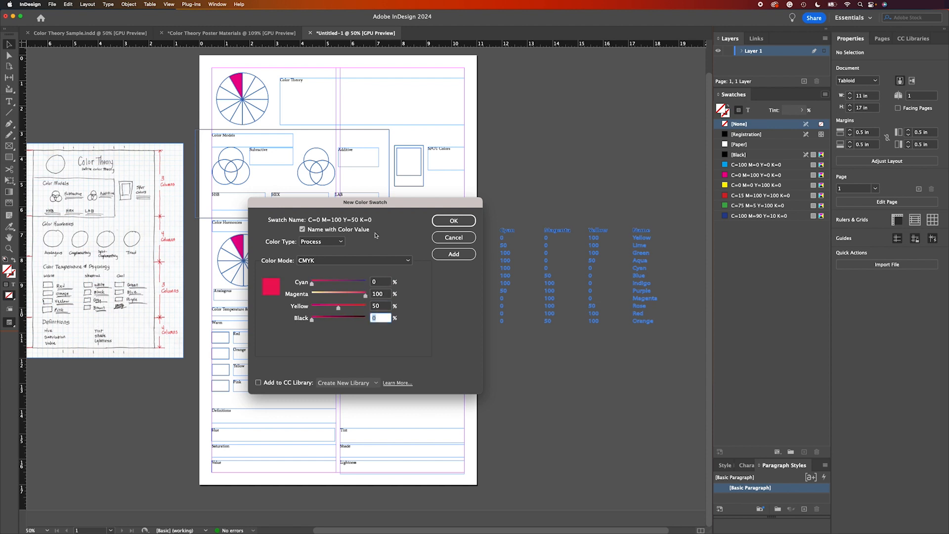
left_click(443, 220)
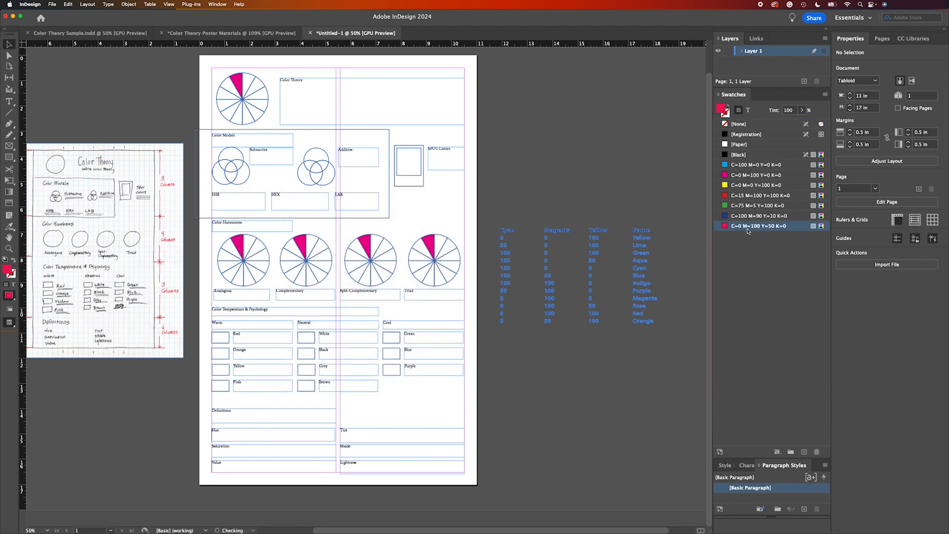
Fill the wedge just right of the magenta one in all five color wheels with C=0 M=100 Y=50 K=0.
left_click(248, 83)
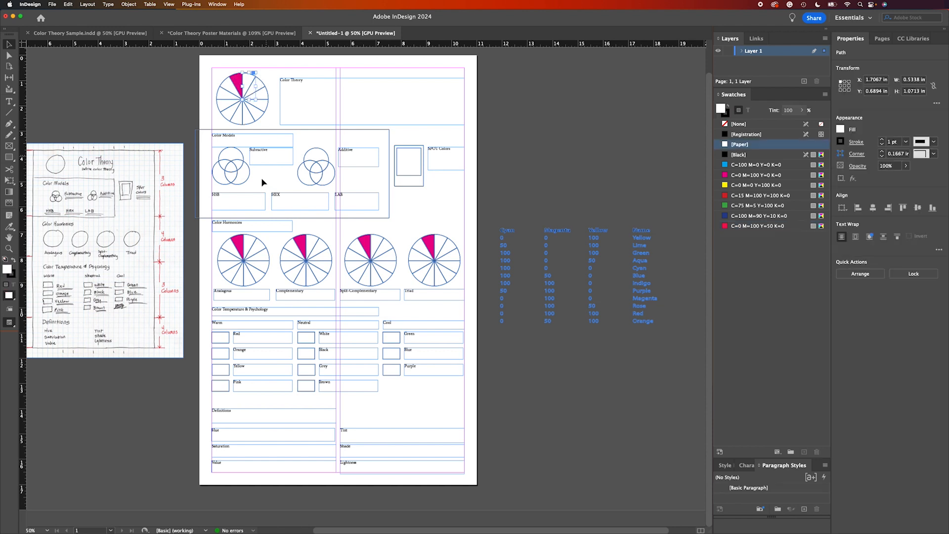
left_click(249, 240, "shift")
left_click(310, 242, "shift")
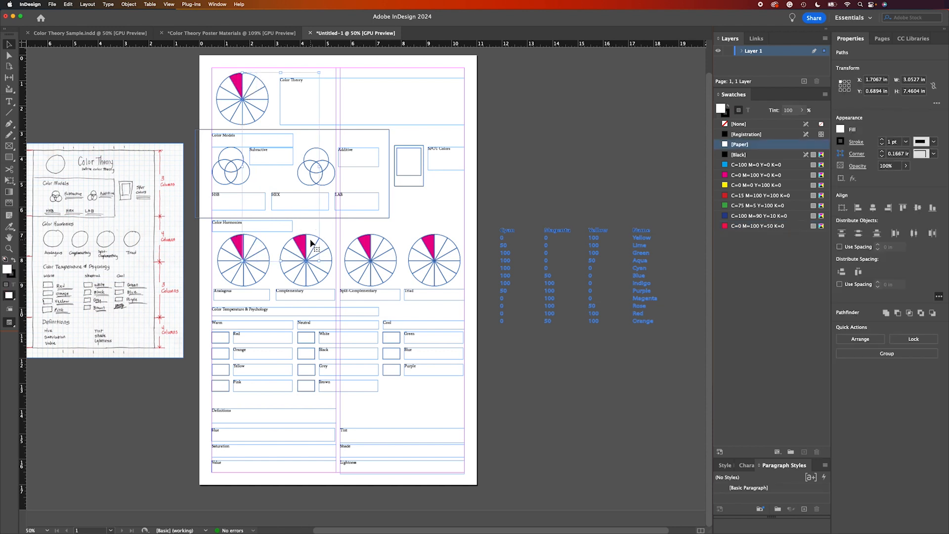
left_click(377, 242, "shift")
left_click(442, 242, "shift")
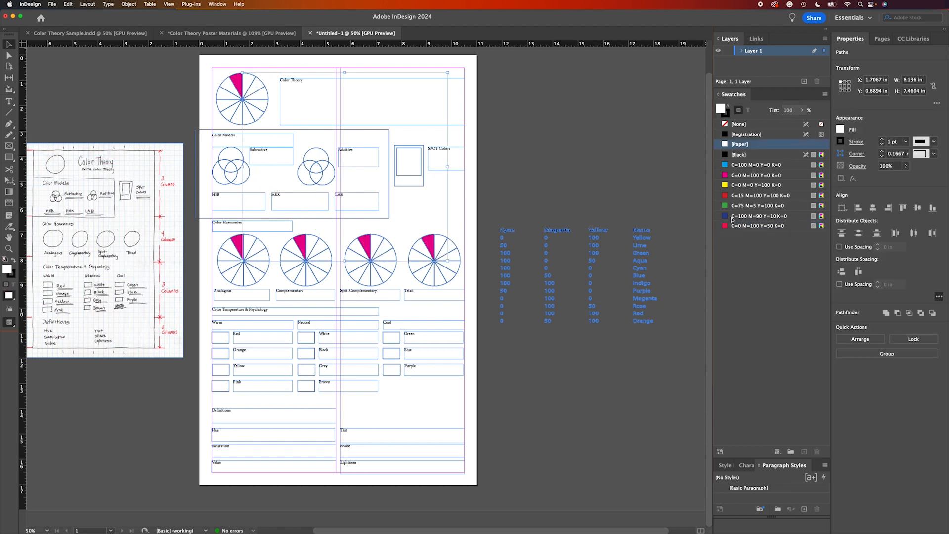
left_click(746, 226)
left_click(622, 186)
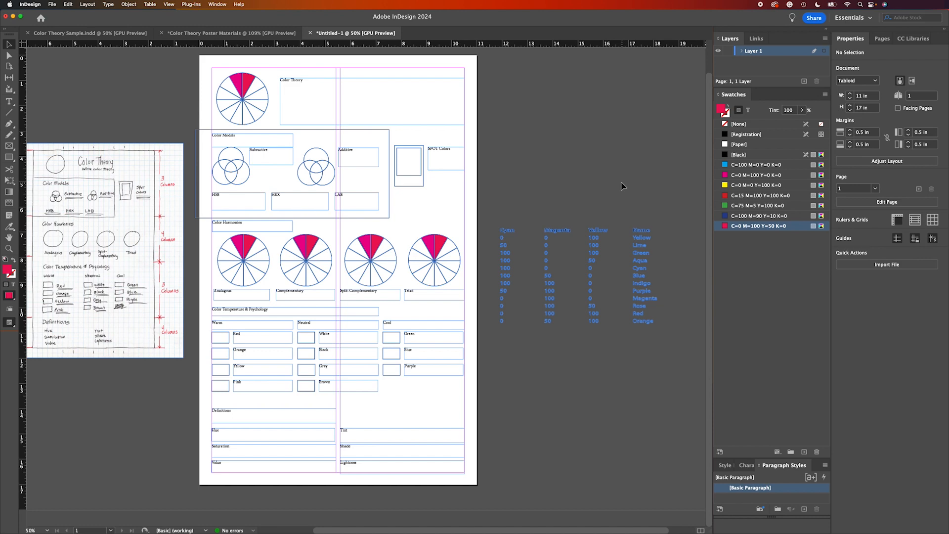
Examine the harmony wheels on the poster and in the Color Theory Sample document, and return to the poster document.
key("z")
left_click(242, 271)
left_click(352, 266)
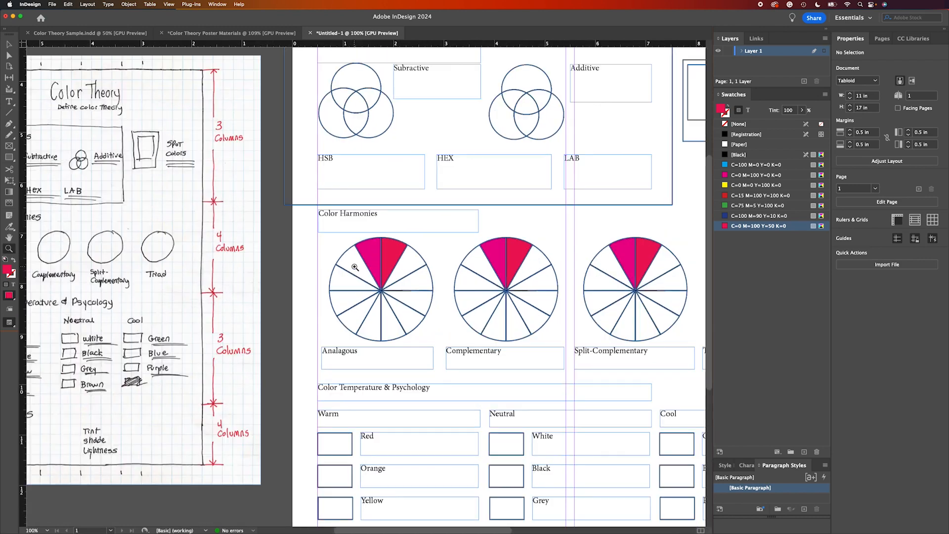
key("super+0")
left_click(103, 33)
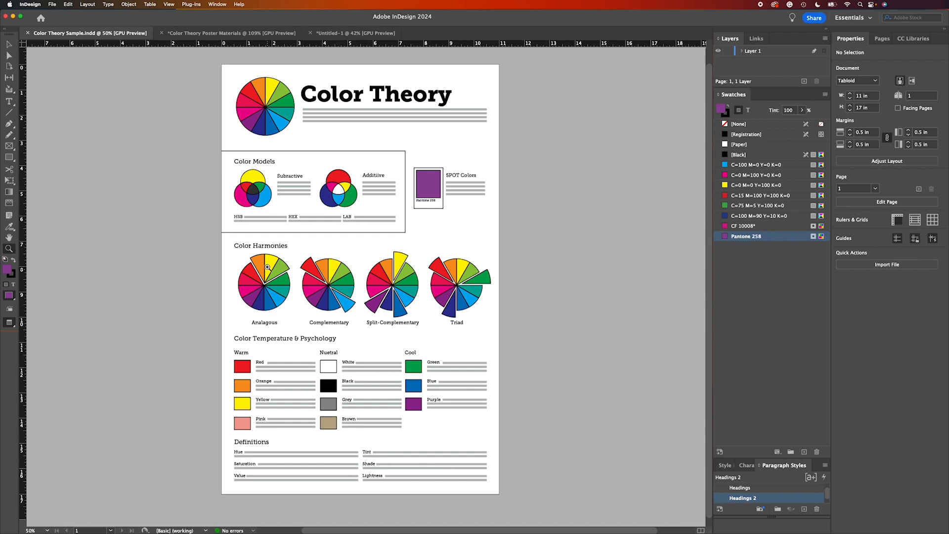
left_click(239, 35)
left_click(352, 33)
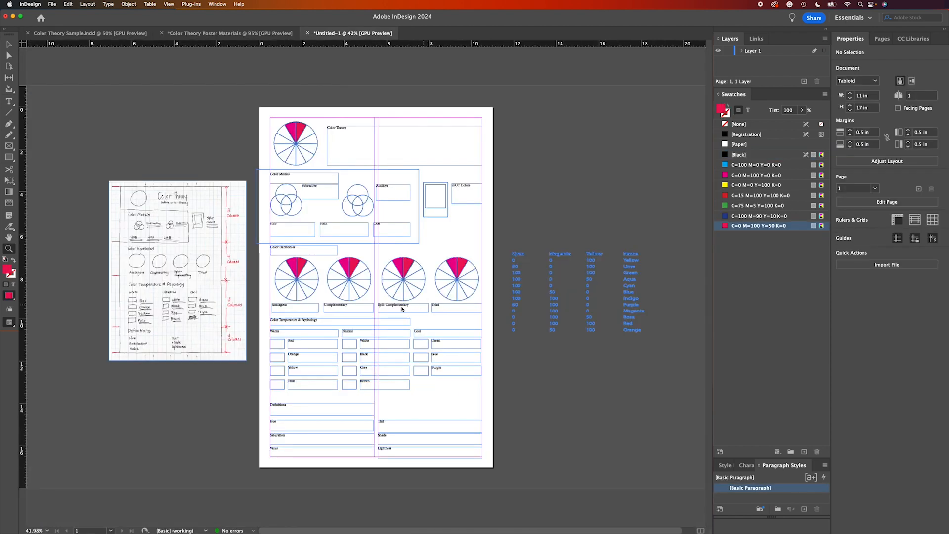
Select the red wedge of the Analagous wheel and set its transform reference point to the center.
left_click(306, 272)
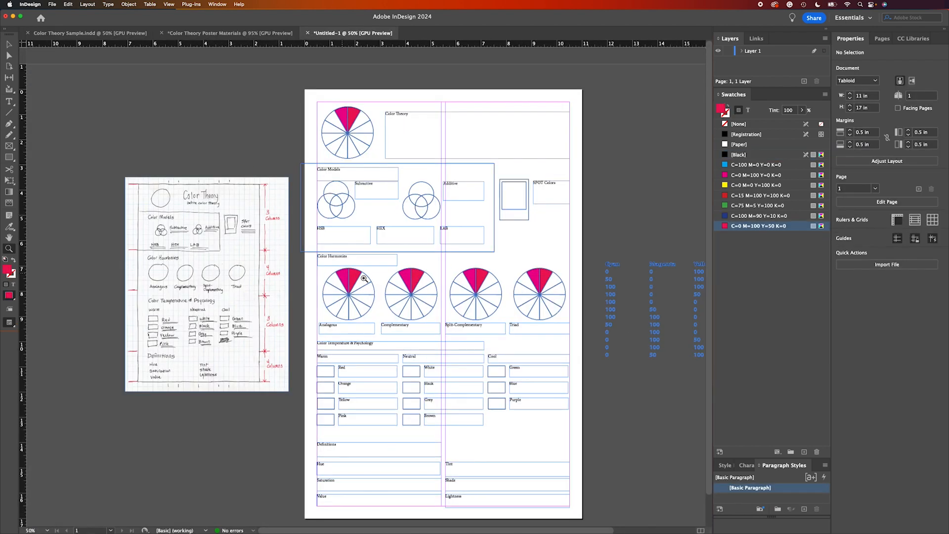
left_click(390, 280)
left_click(9, 44)
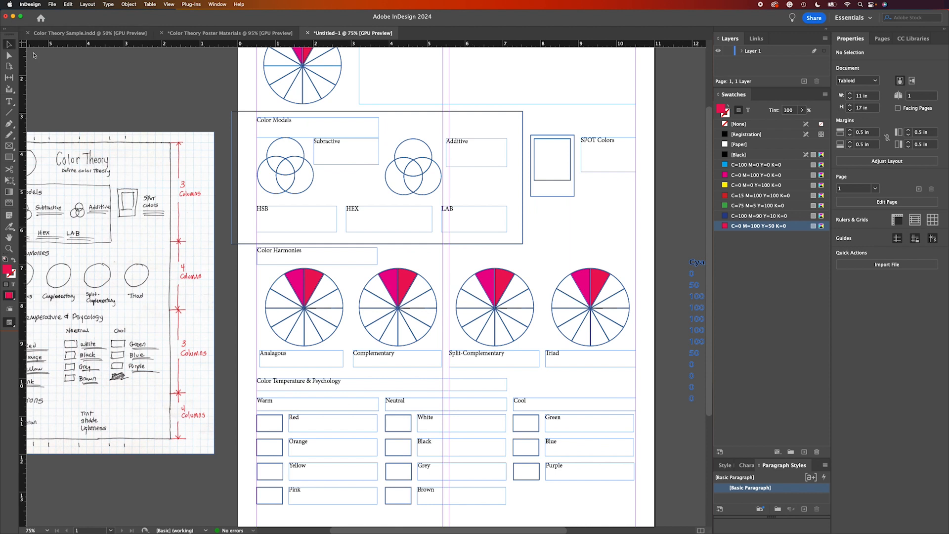
left_click(310, 285)
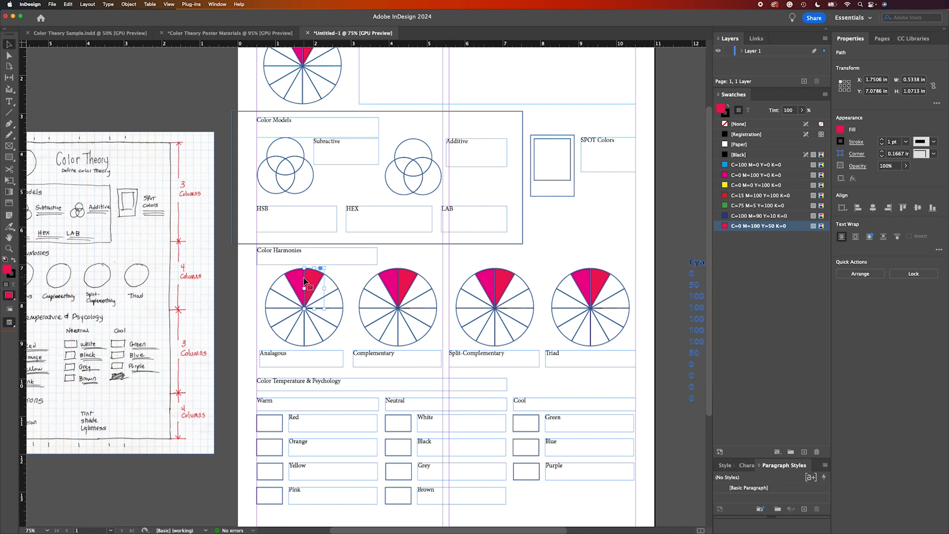
left_click(845, 87)
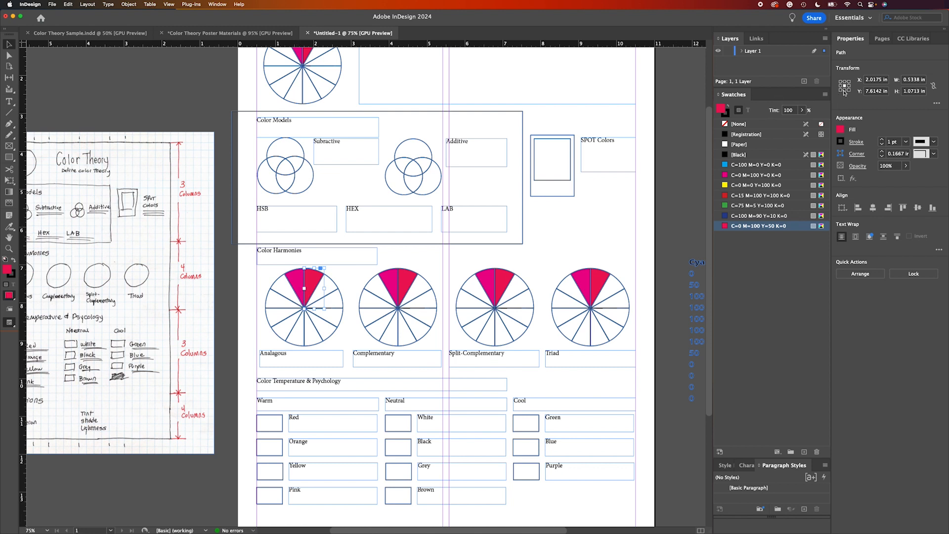
Try enlarging the red wedge of the Analagous wheel freehand to about 0.67 x 1.22 in, and undo the resize.
left_click_drag(325, 267, 330, 261)
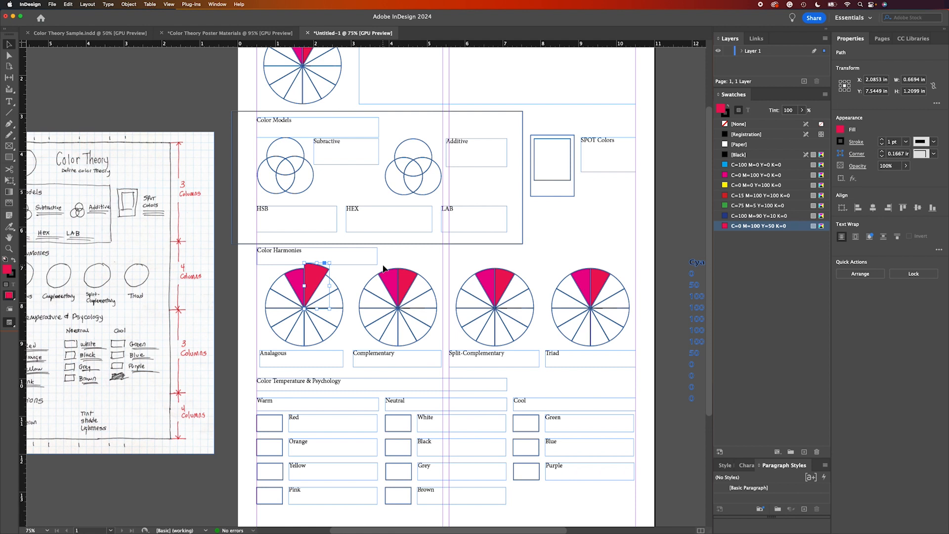
key("super+z")
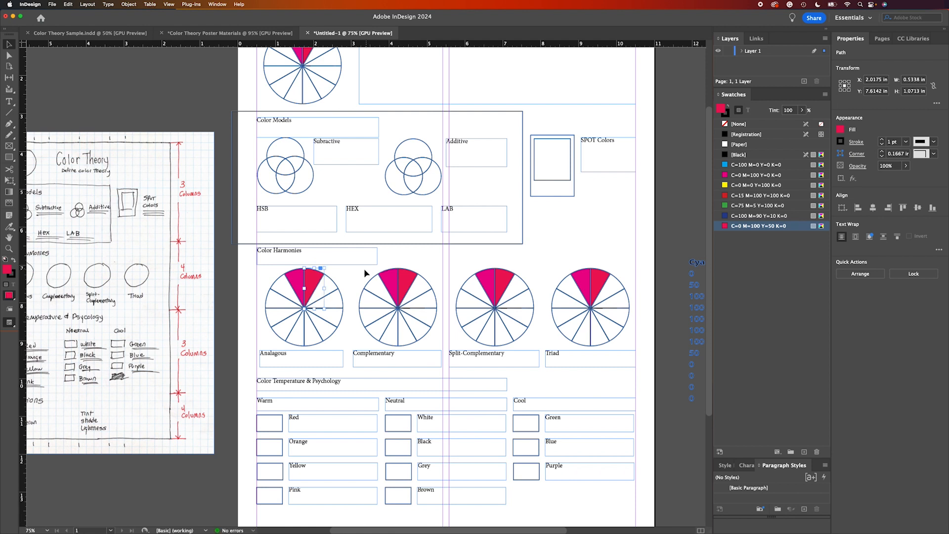
left_click(350, 277)
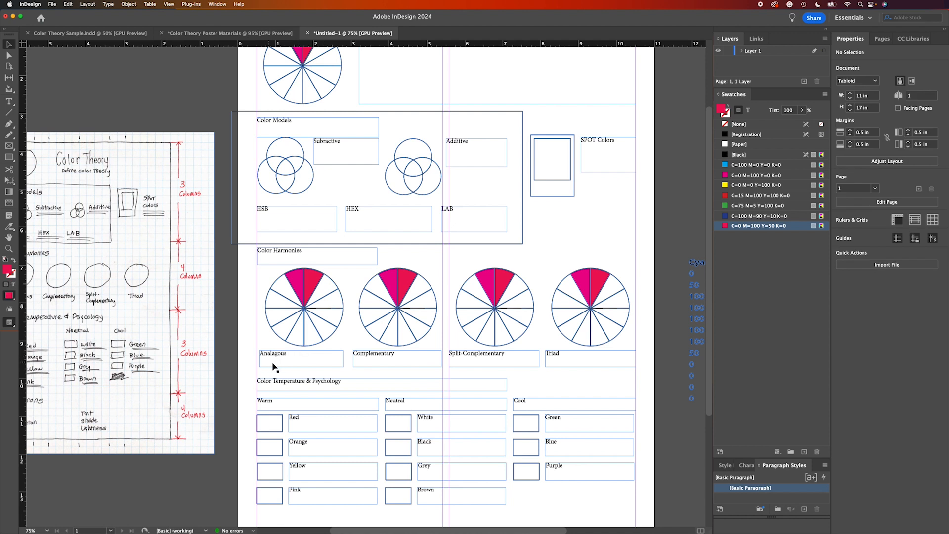
Select the white, magenta and red wedges along the top of the Analagous wheel and preview scaling them to 105%.
left_click(288, 294)
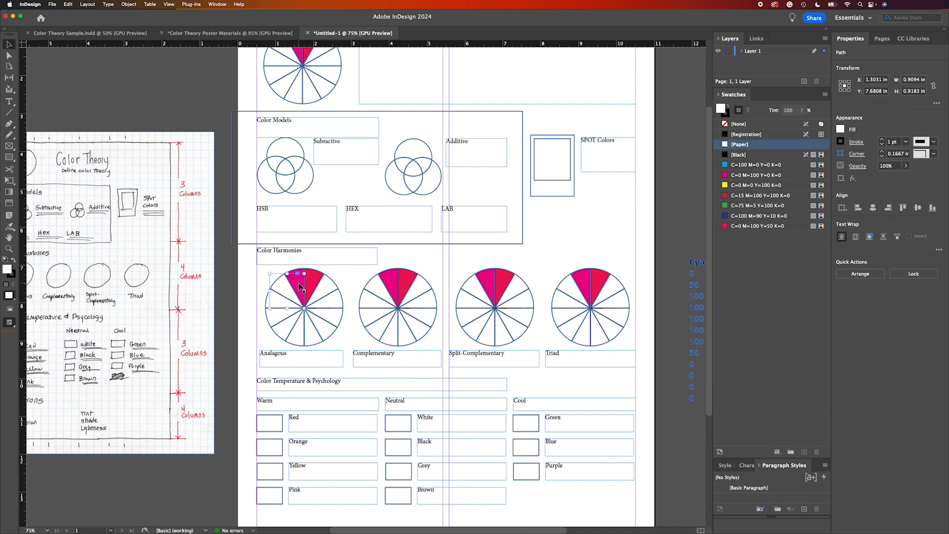
left_click(315, 287, "shift")
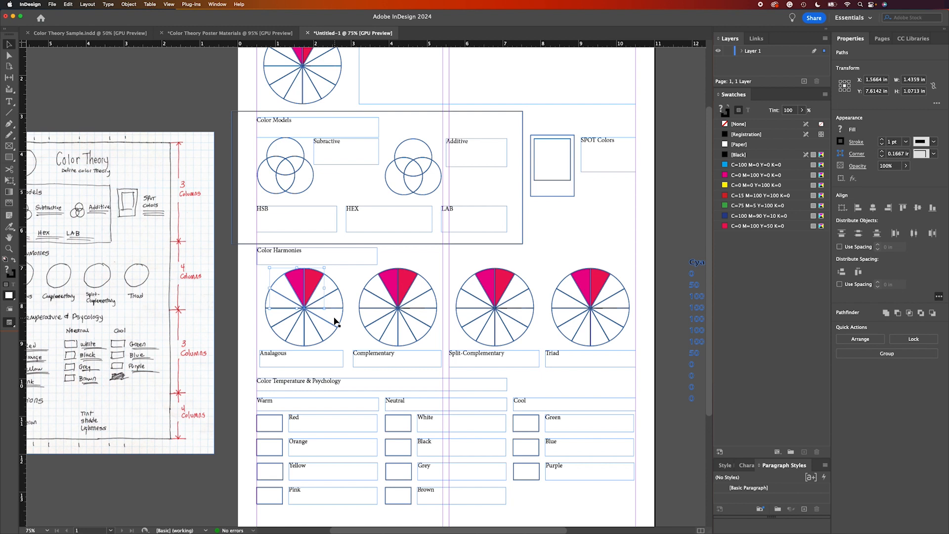
left_click(130, 4)
mouse_move(138, 18)
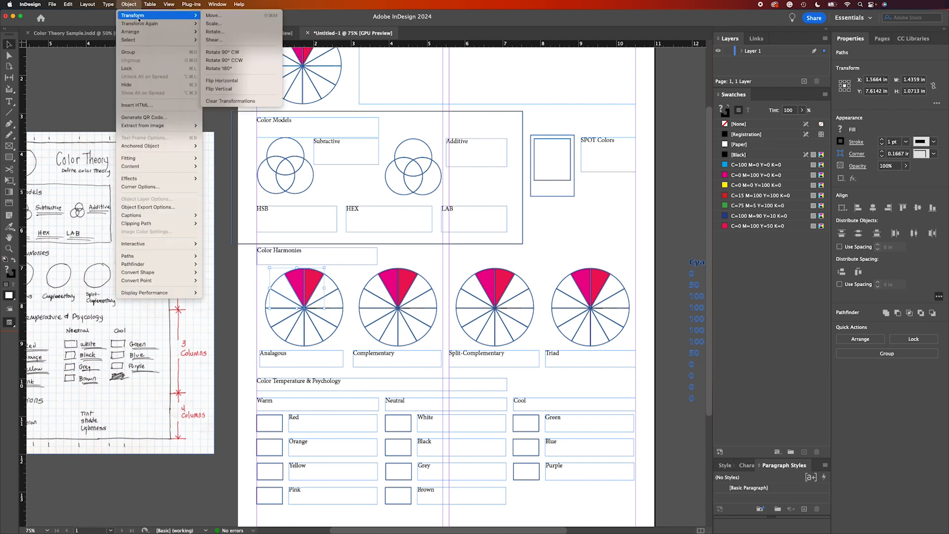
left_click(225, 24)
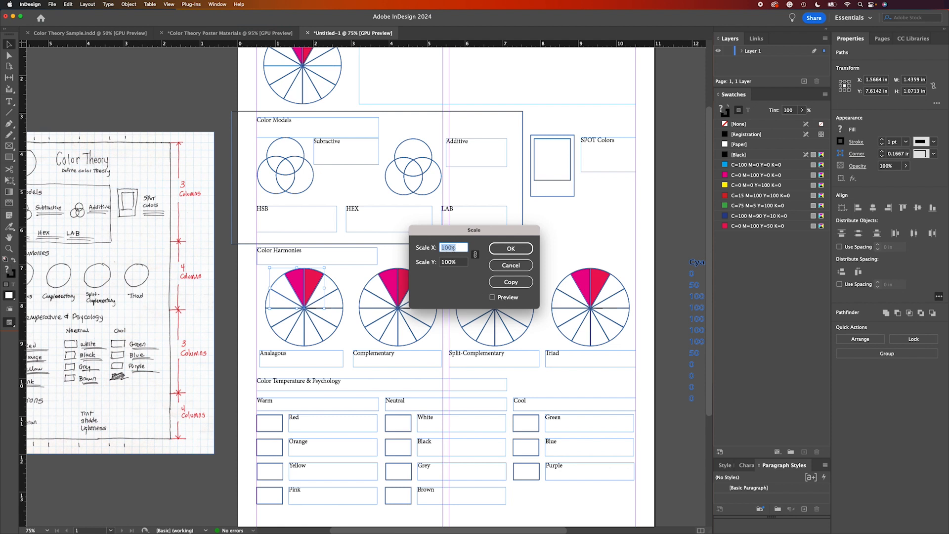
type("10")
key("Tab")
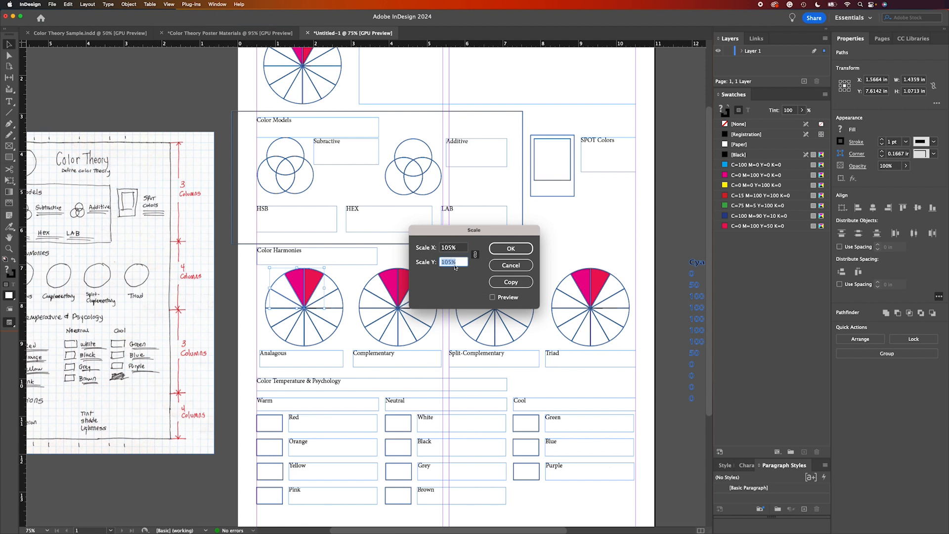
left_click(501, 302)
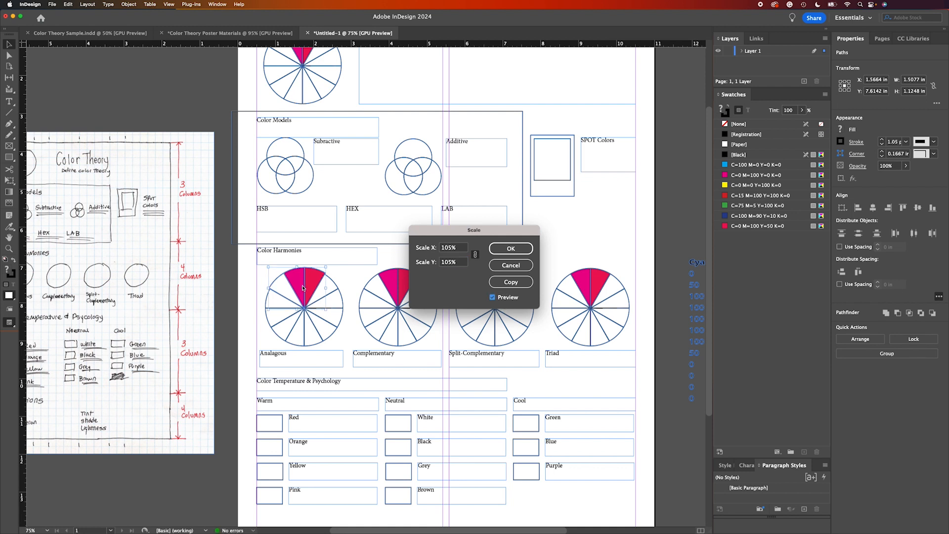
Preview the selected wedges at 110% for comparison, and apply the scaling at 105%.
double_click(457, 252)
type("110")
key("Tab")
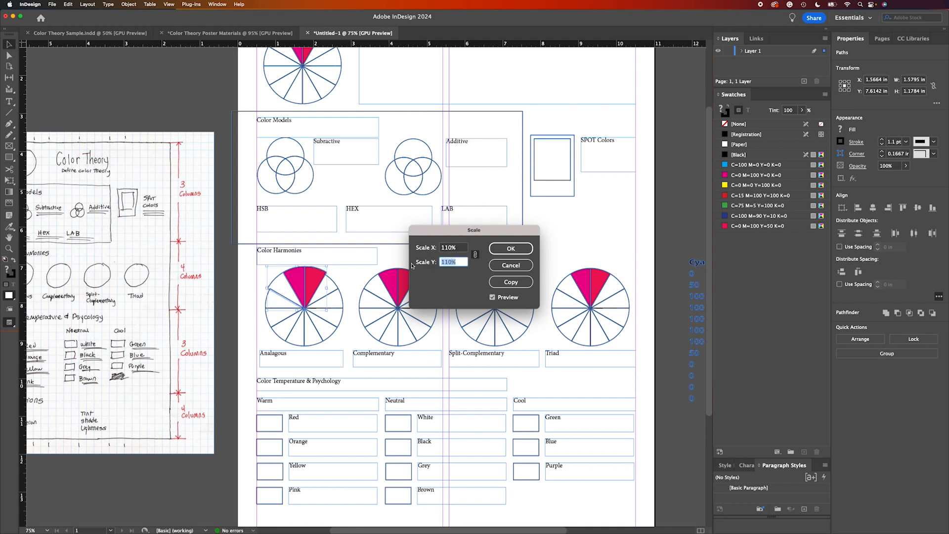
double_click(461, 250)
type("105")
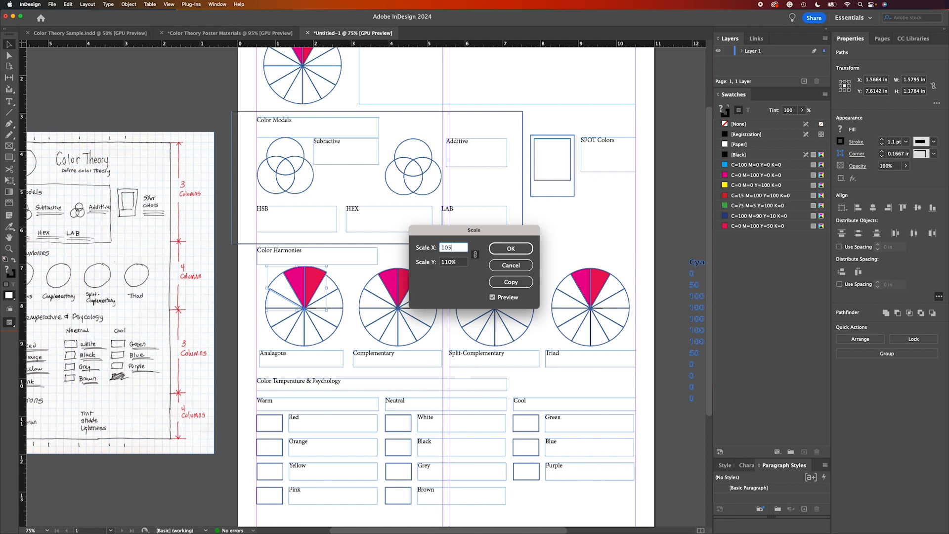
key("Tab")
left_click(504, 249)
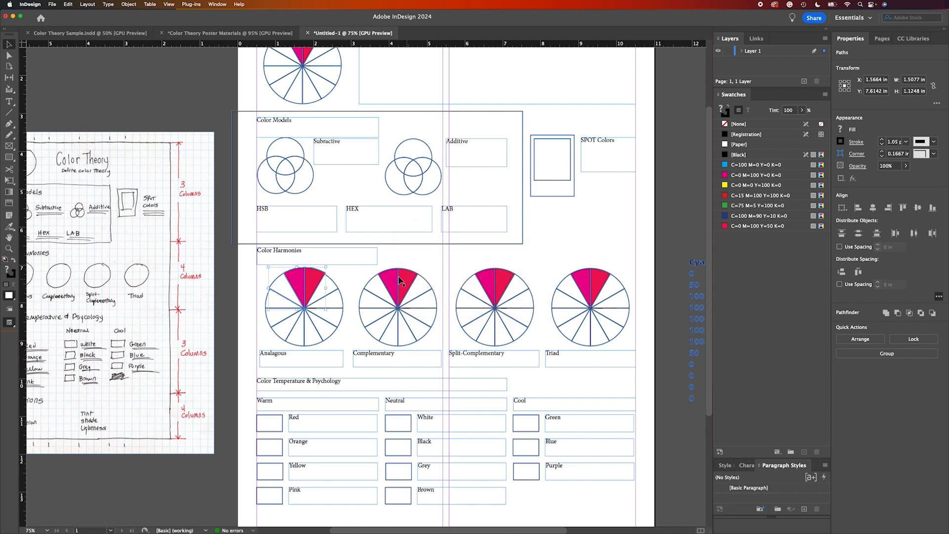
Nudge the three enlarged wedges slightly outward from the Analagous wheel's center, and display the page in Preview screen mode.
left_click_drag(307, 282, 306, 280)
key("Up")
key("Up")
key("Up")
key("Up")
key("Up")
key("Up")
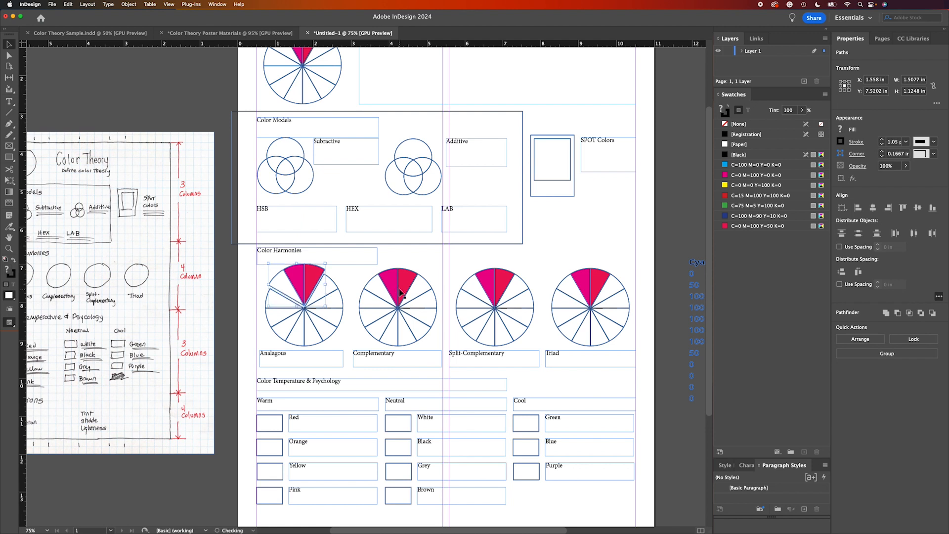
key("Left")
key("Left")
key("Left")
key("Right")
key("Right")
key("Right")
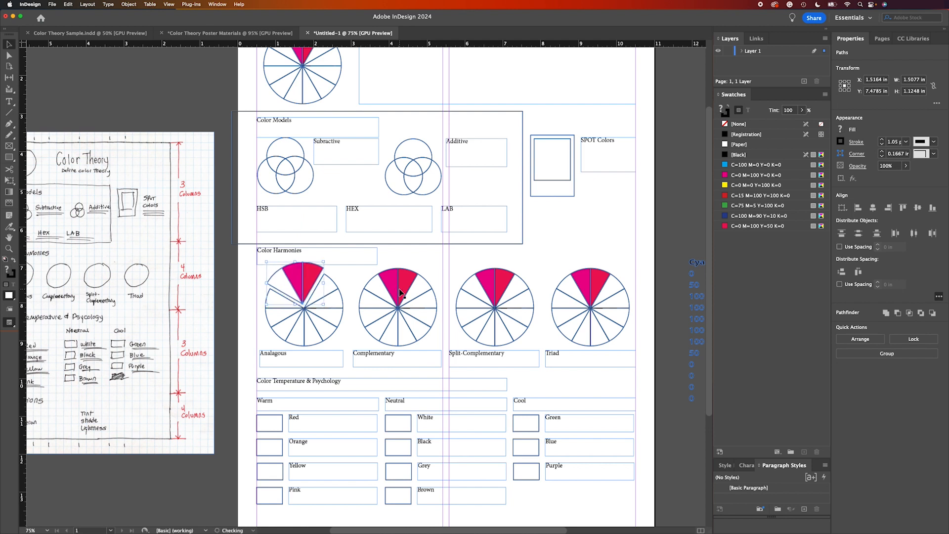
key("Down")
key("Left")
left_click(346, 279)
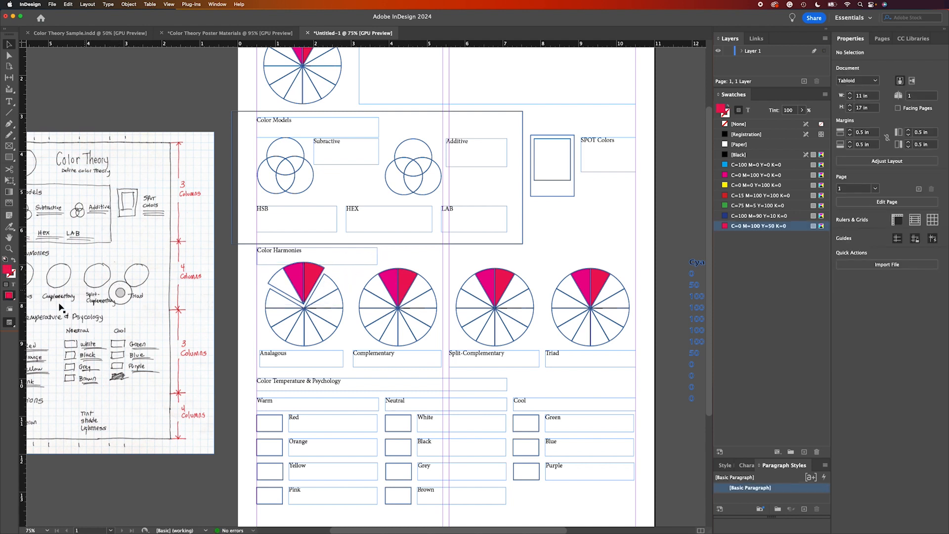
left_click_drag(10, 322, 42, 344)
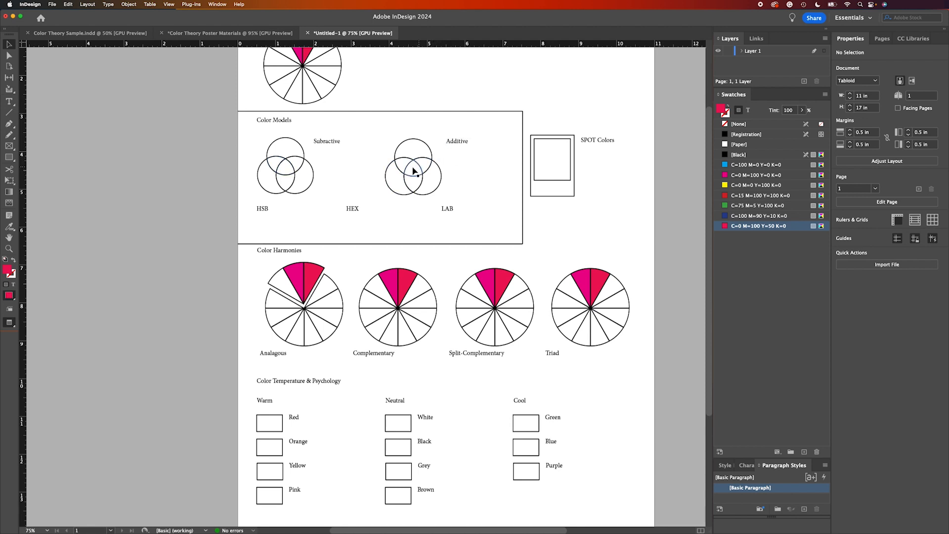
left_click_drag(490, 166, 461, 175)
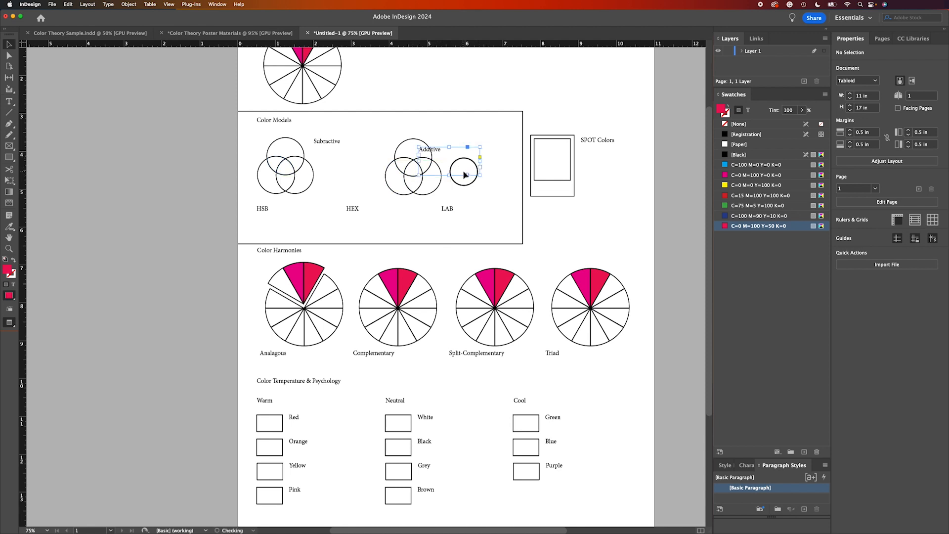
left_click(514, 146)
key("super+z")
Look up the RGB values of PANTONE 258 C in the Pantone Swatch Book.jpg image and return to InDesign.
left_click(591, 159)
left_click(605, 198)
key("z")
left_click(600, 172)
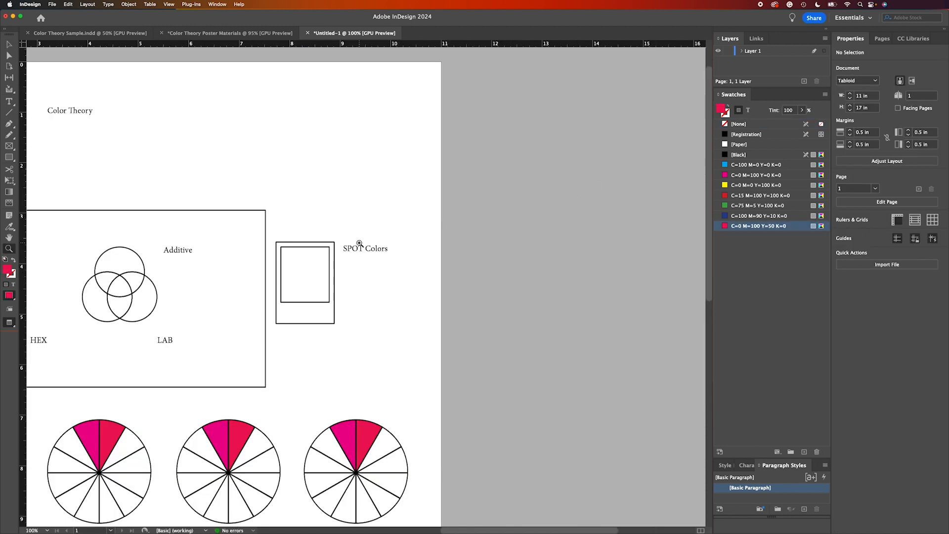
key("super+Tab")
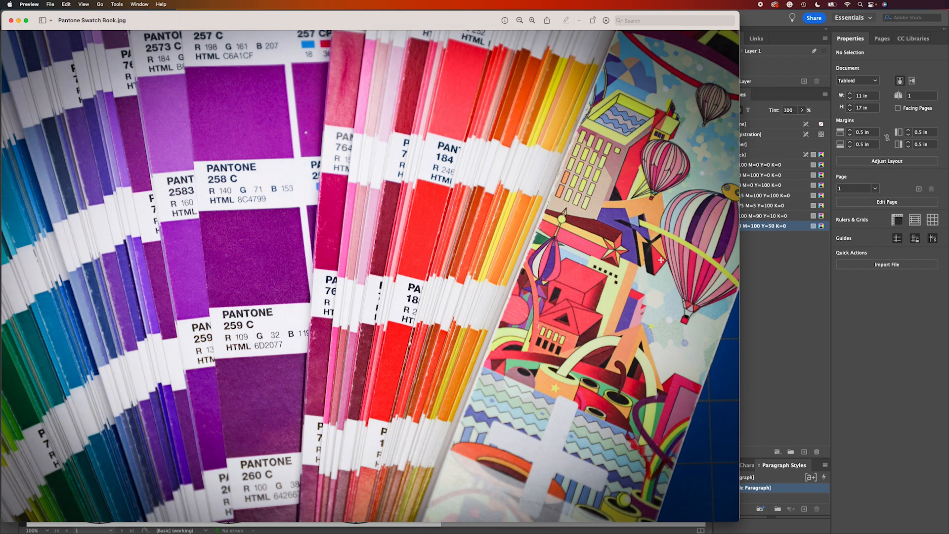
left_click(758, 285)
Start a new process color swatch in RGB mode with Red 140, Green 71 and Blue 193.
left_click(824, 94)
left_click(860, 100)
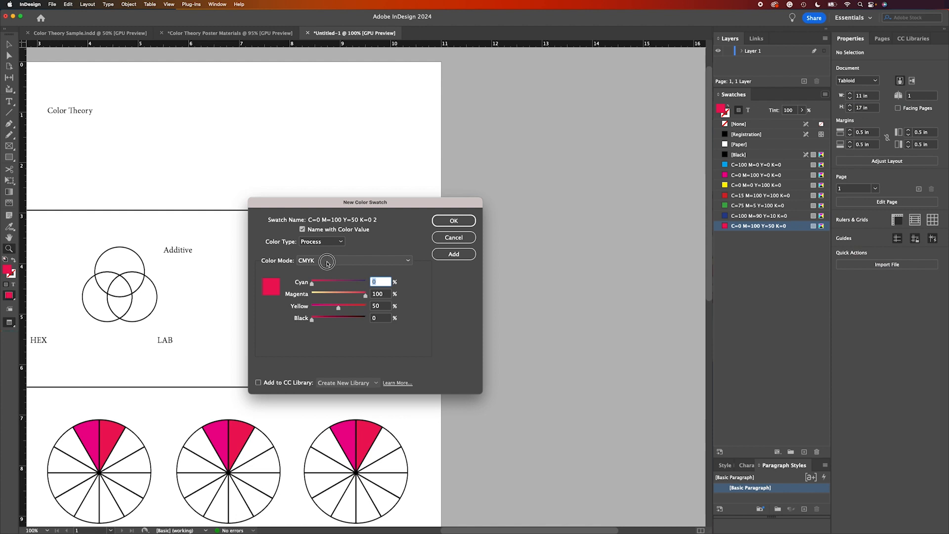
left_click(327, 262)
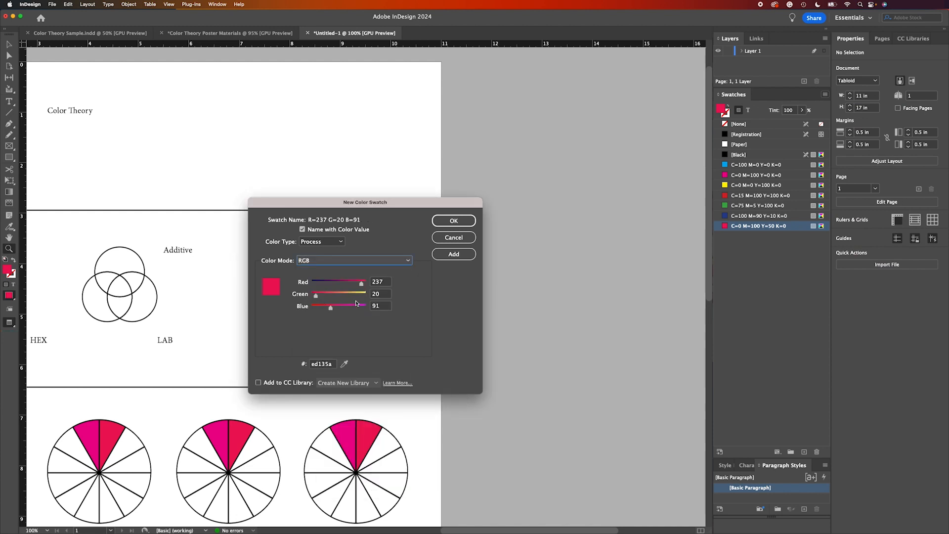
left_click(386, 282)
type("14")
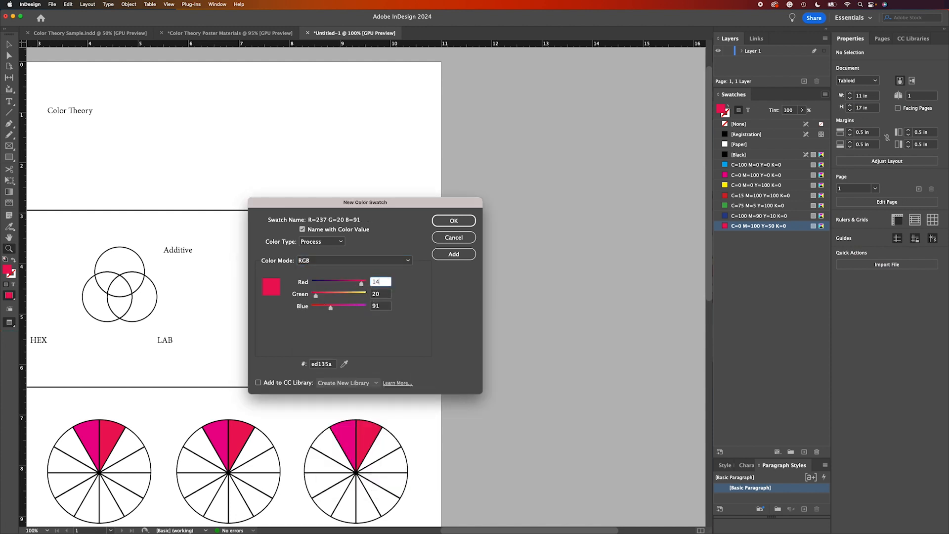
type("0")
key("Tab")
type("71")
key("Tab")
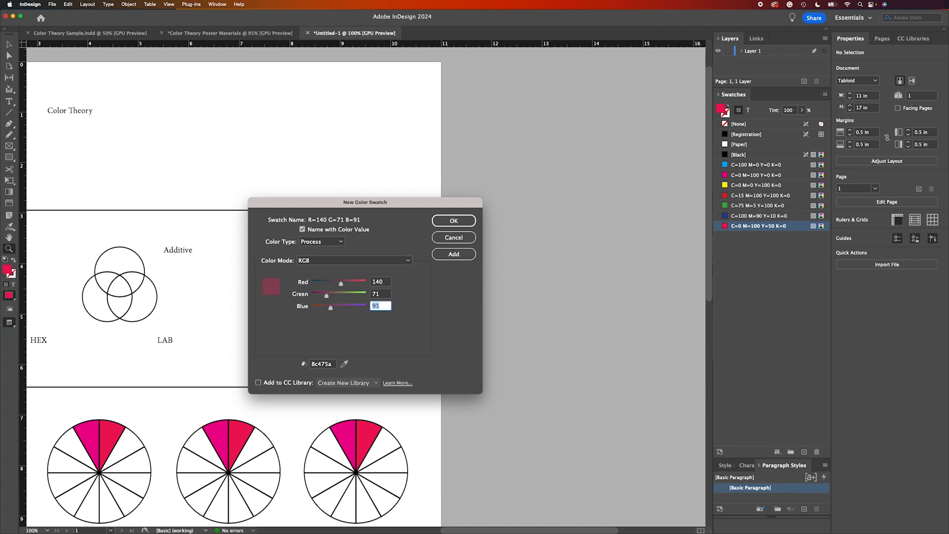
type("193")
key("Tab")
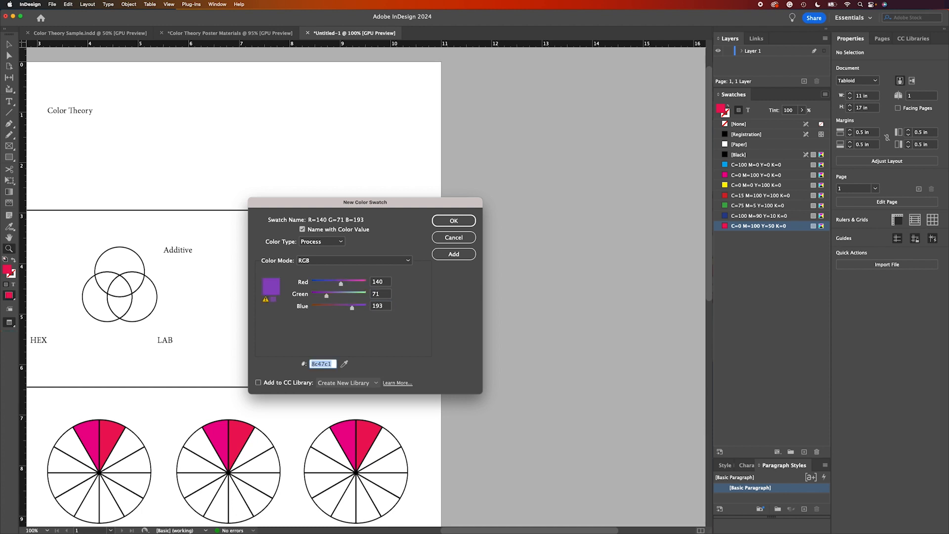
Recheck PANTONE 258 C in the swatch book image and correct the new swatch's Blue value to 153.
key("super+Tab")
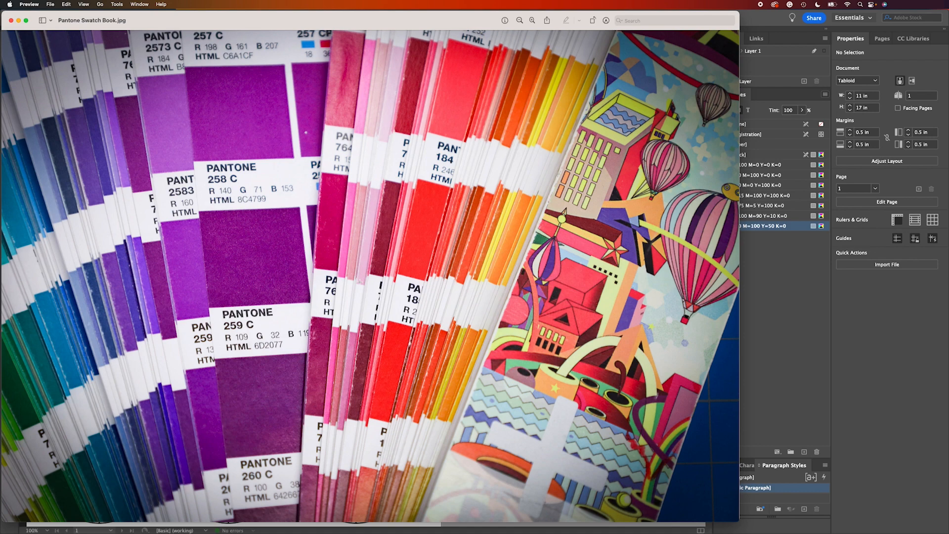
key("super+Tab")
left_click(377, 306)
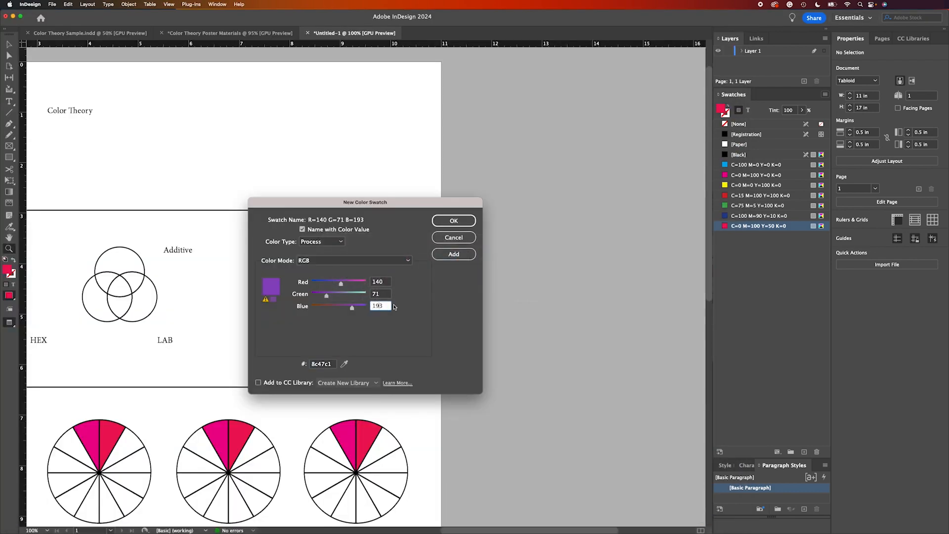
key("BackSpace")
type("5")
key("Tab")
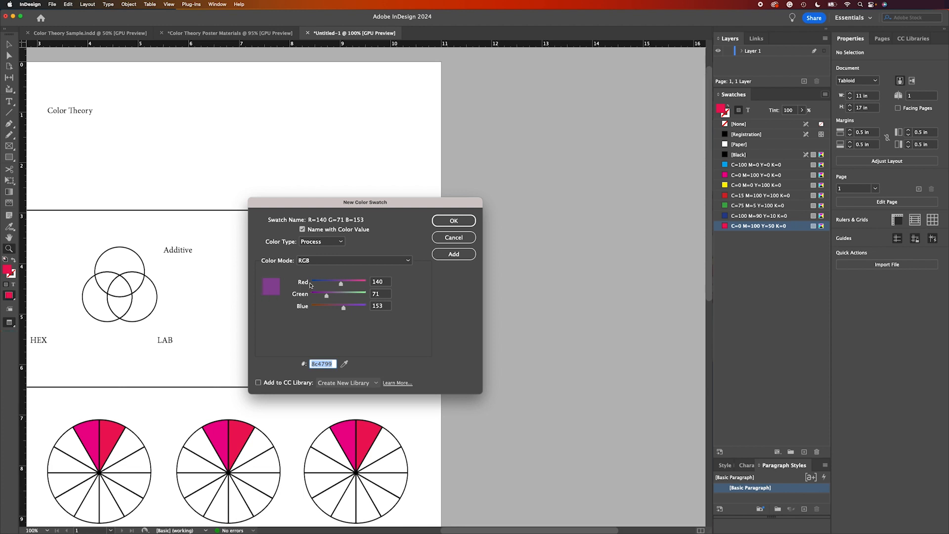
Name the new swatch "Pantone 258" instead of by its color values, and create it.
left_click(328, 230)
type("Pantone")
key("super+Tab")
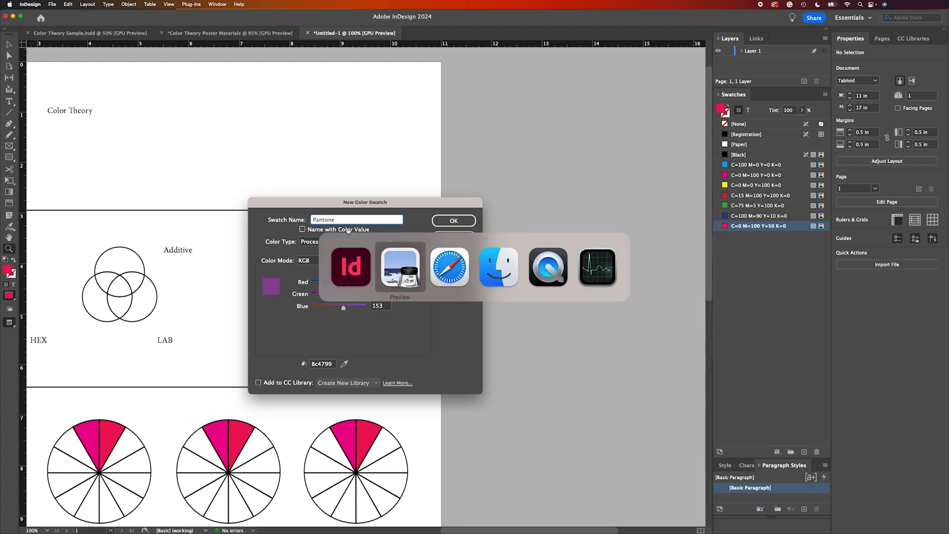
key("super+Tab")
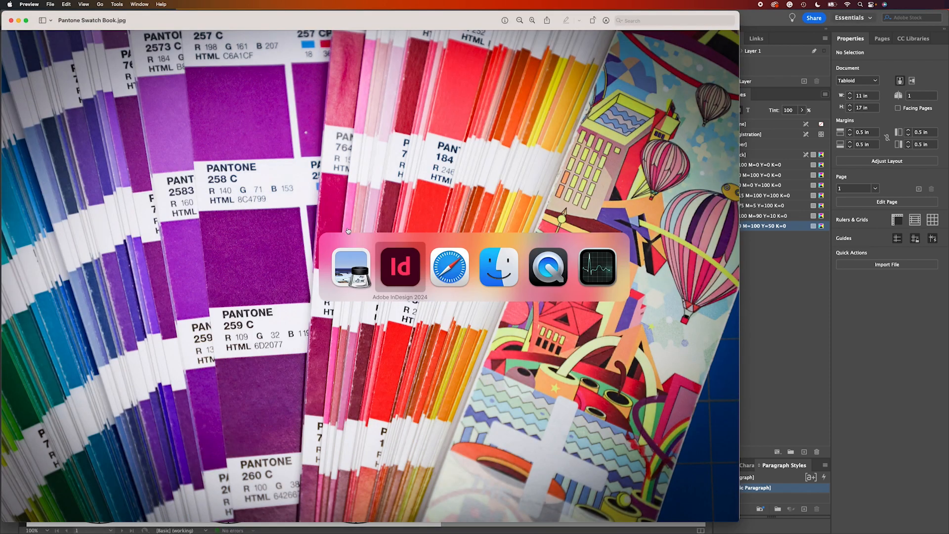
key("Right")
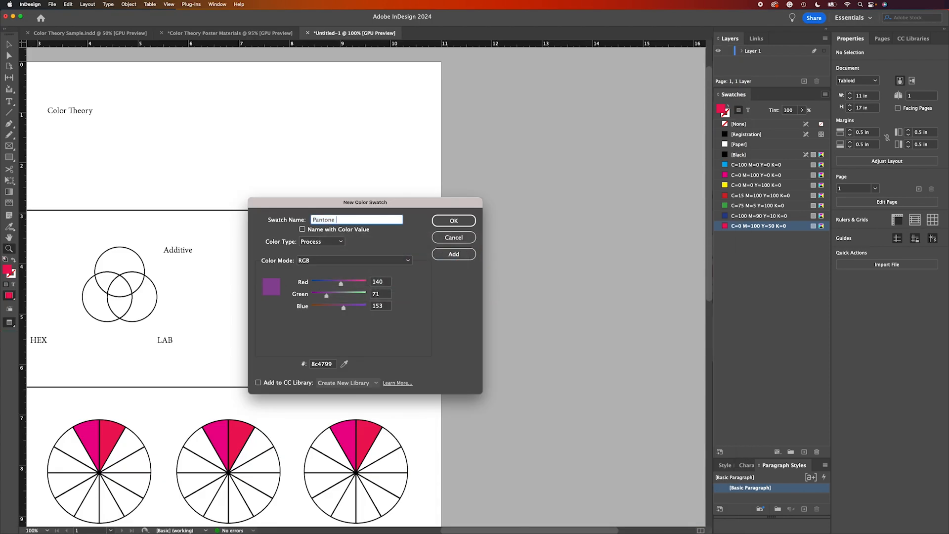
type("258")
left_click(445, 220)
Fill the inner rectangle of the swatch card beside SPOT Colors with Pantone 258.
key("v")
left_click(311, 299)
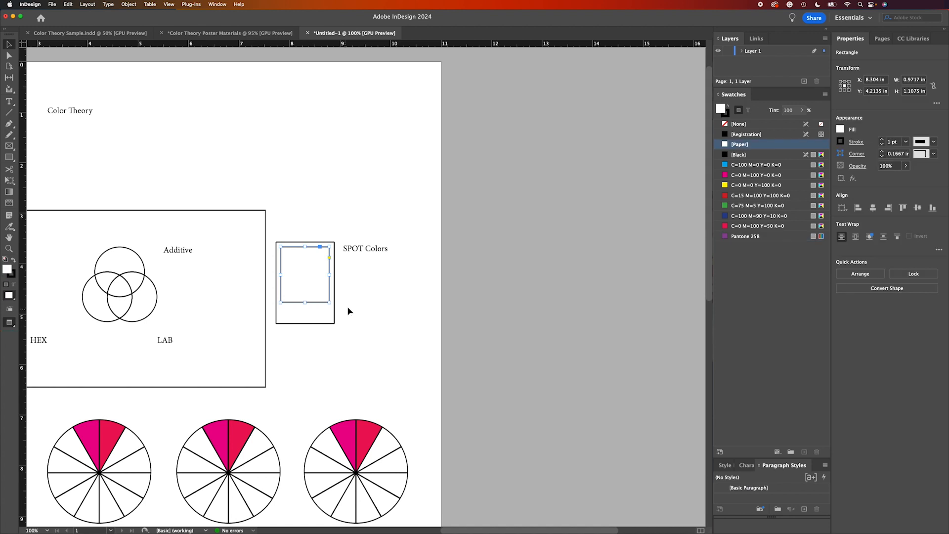
left_click(746, 237)
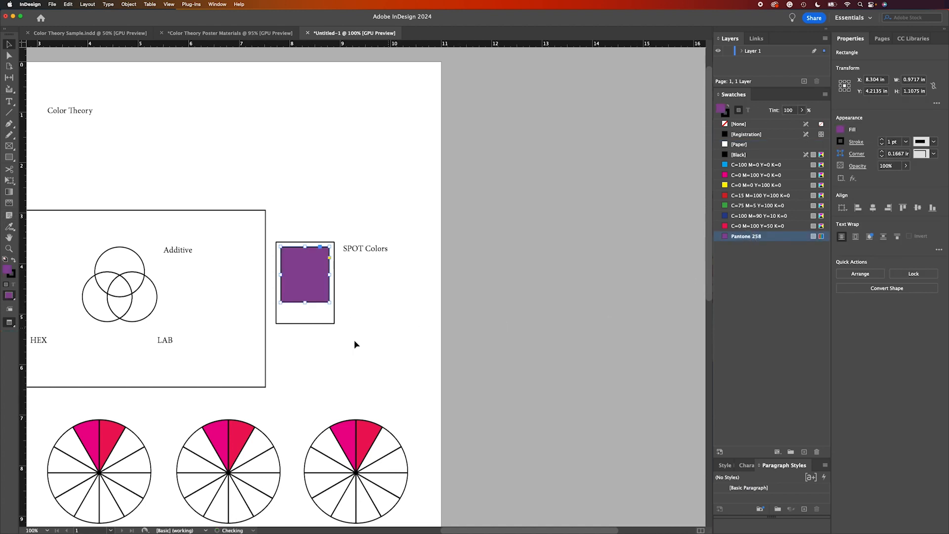
left_click(396, 345)
Add a text frame about 0.96 x 0.18 in beneath the purple rectangle, reading "Pantone 258".
left_click(9, 102)
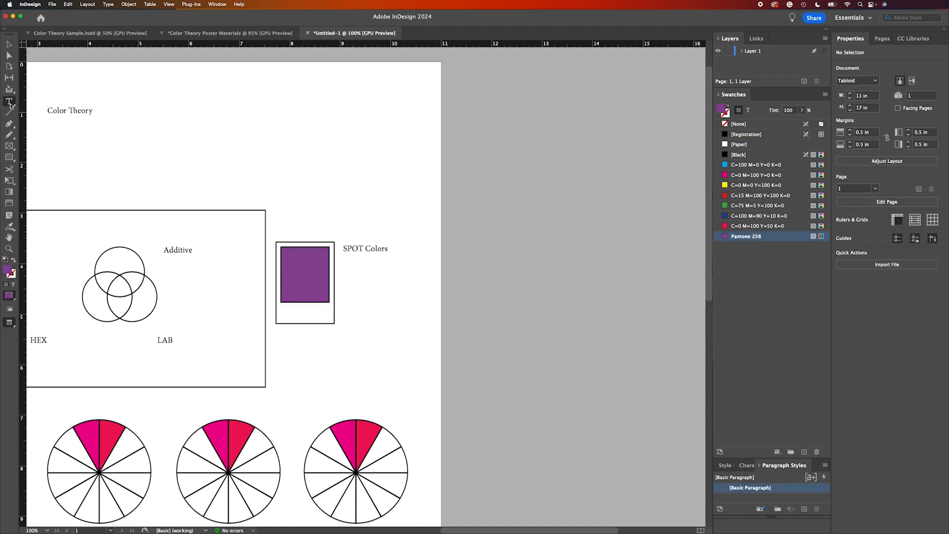
left_click_drag(280, 307, 327, 320)
type("P")
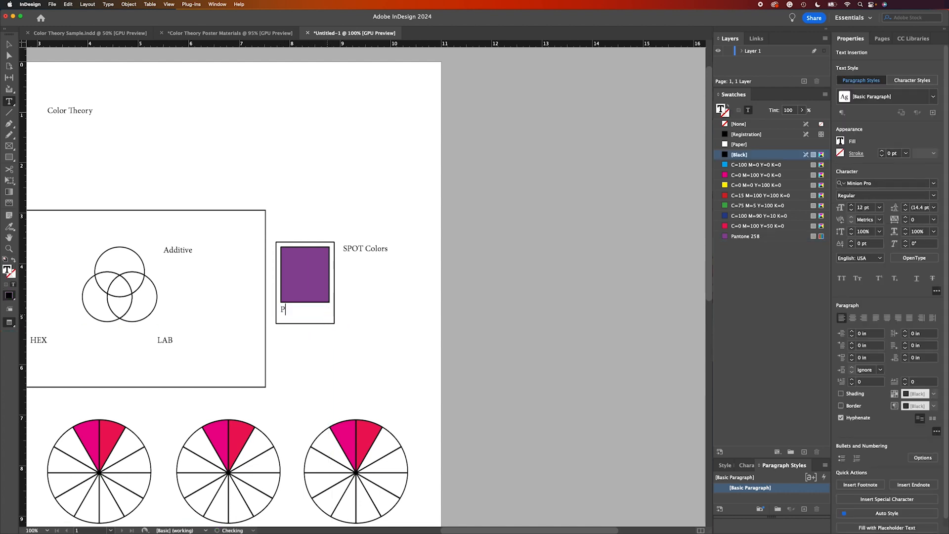
type("antone 258")
Set the font size of the Pantone 258 label to 10 pt.
left_click_drag(327, 314, 277, 309)
left_click(851, 210)
left_click(851, 210)
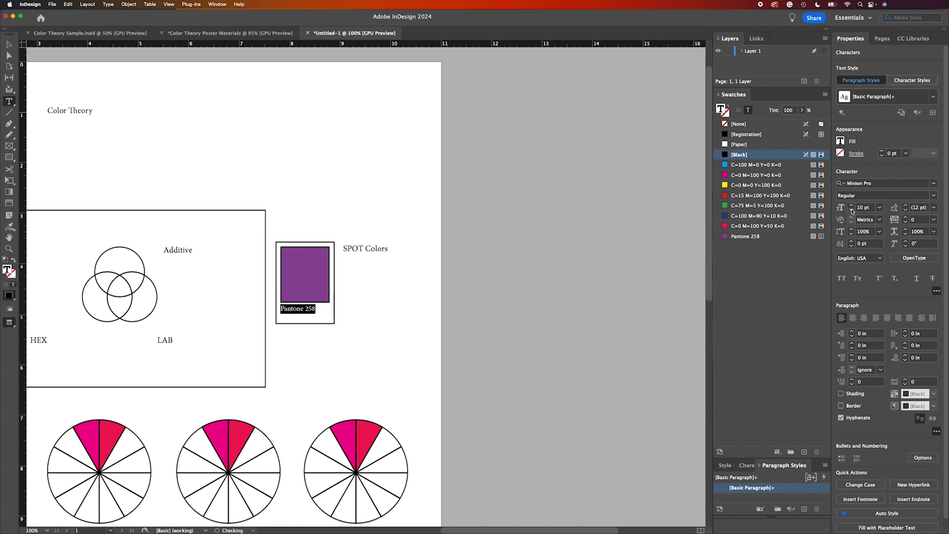
left_click(9, 44)
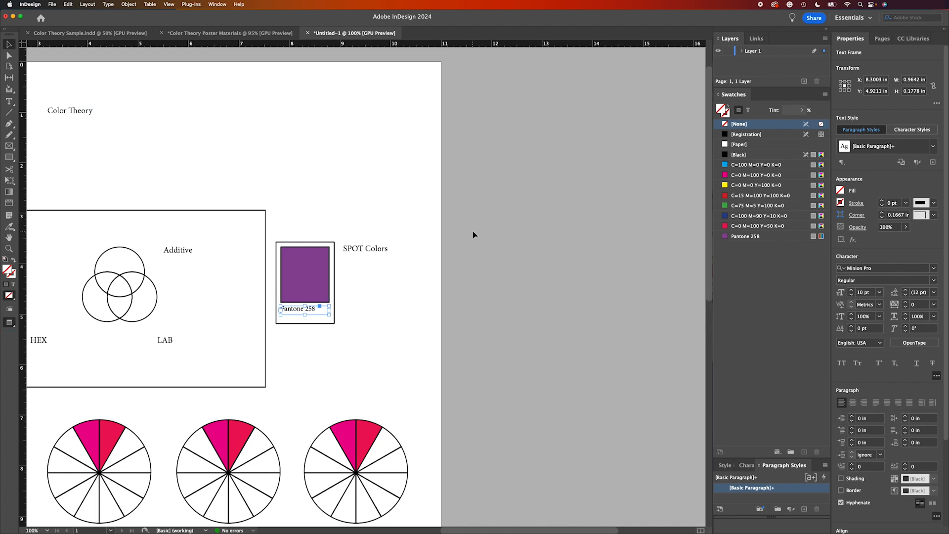
Fit the whole poster in the window and enlarge the Paragraph Styles area.
key("h")
key("super+0")
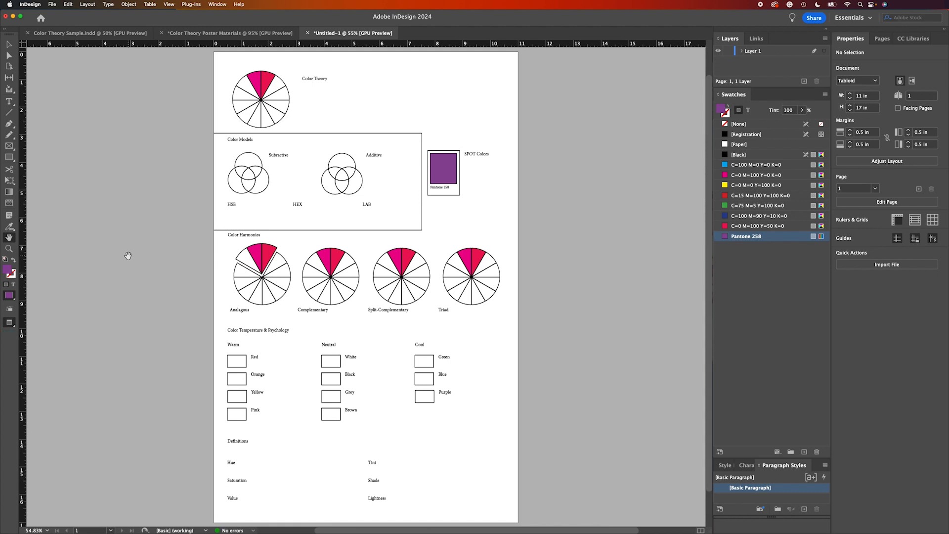
left_click_drag(743, 458, 746, 325)
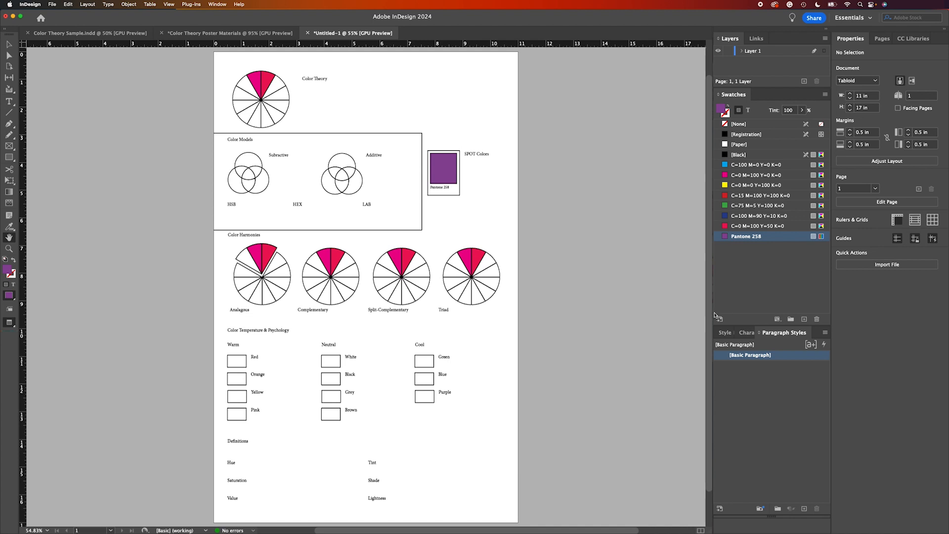
Create a paragraph style named Heading 1 in Minion Pro Regular at 18 pt.
key("v")
left_click(824, 338)
left_click(765, 320)
type("Heading 1")
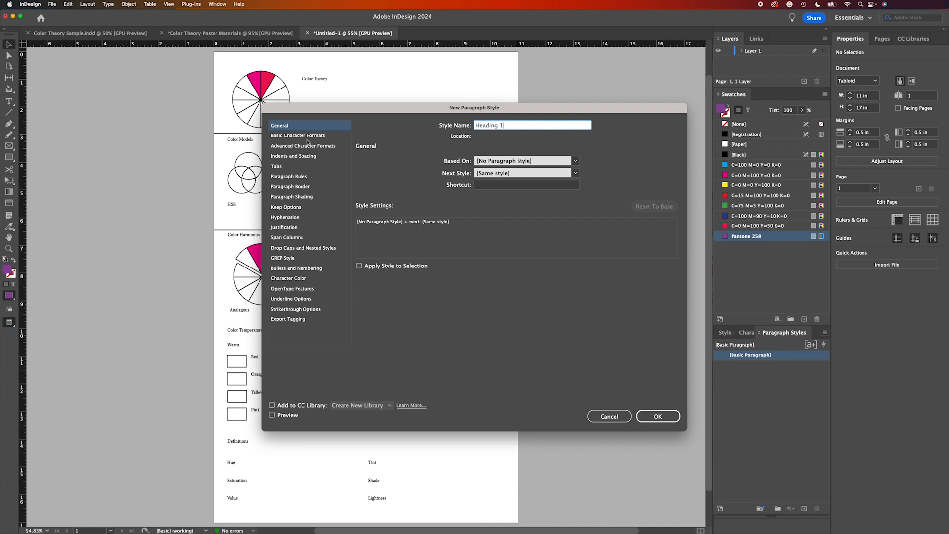
left_click(306, 137)
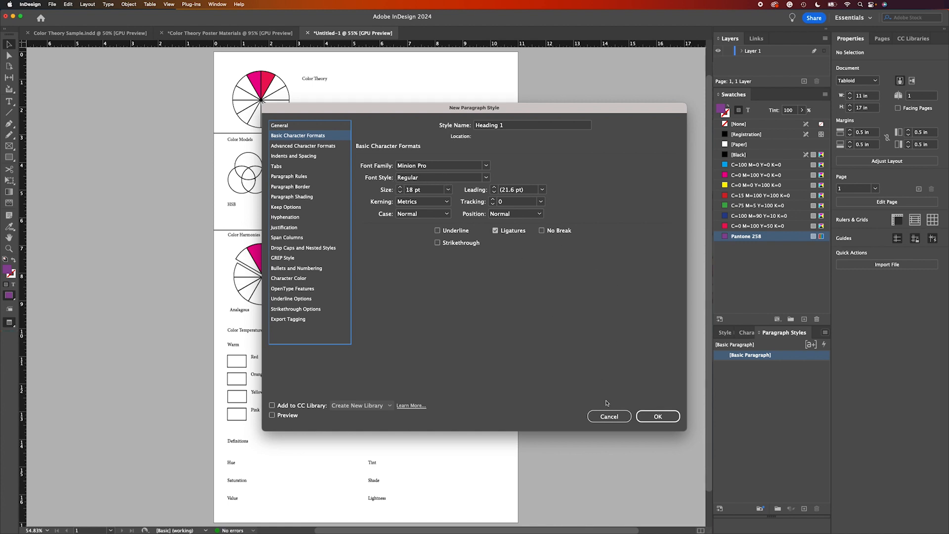
left_click(644, 417)
Apply the Heading 1 style to the Color Models, Color Harmonies, Color Temperature & Psychology and Definitions titles.
left_click(237, 141)
left_click(239, 237, "shift")
left_click(241, 330, "shift")
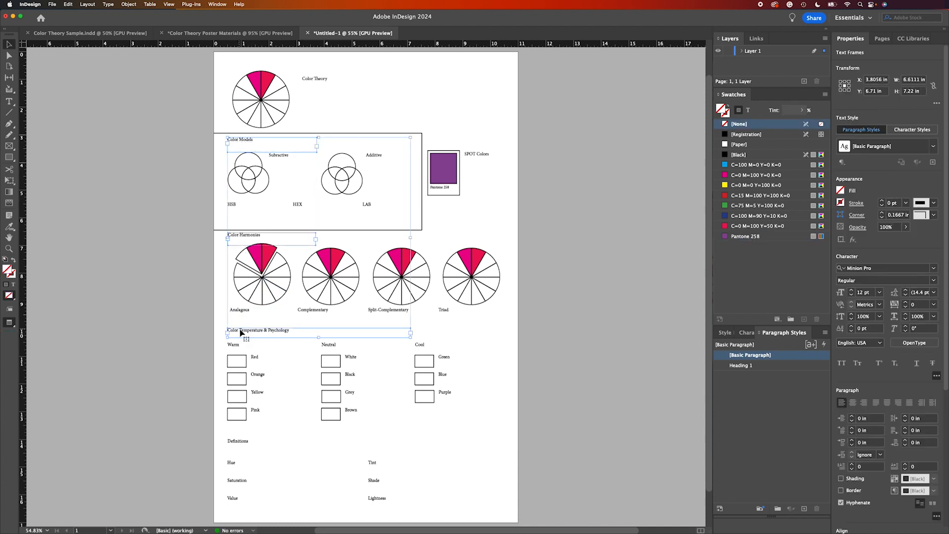
left_click(249, 441, "shift")
left_click(751, 368)
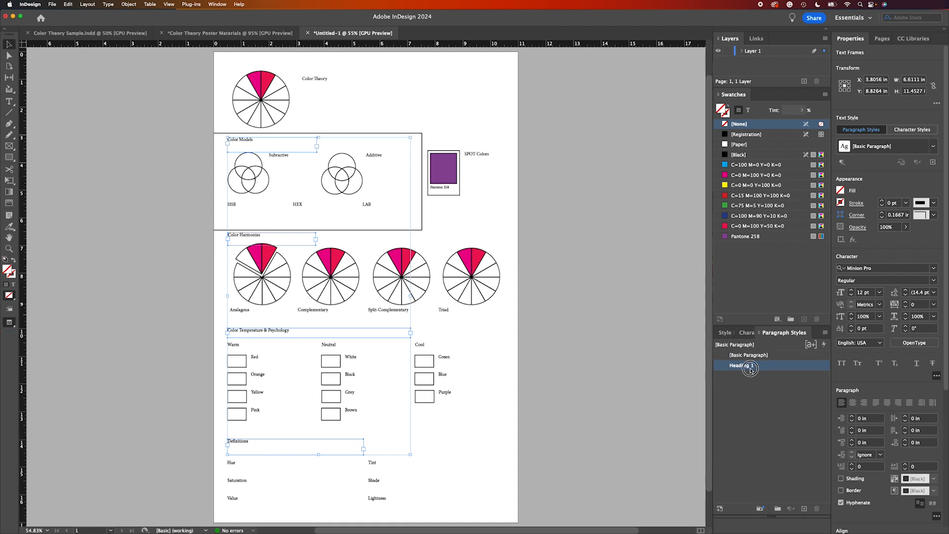
left_click(609, 354)
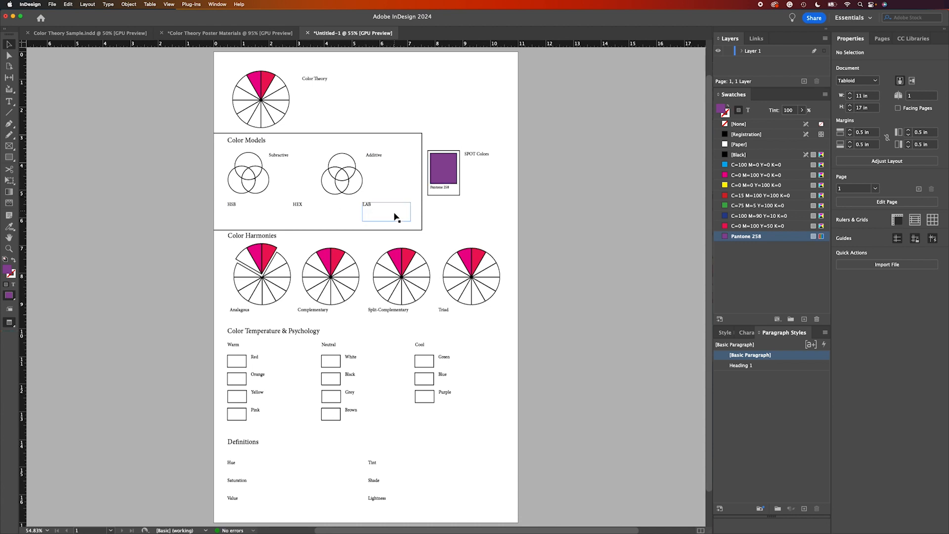
Create a paragraph style named Heading 2 in Minion Pro Regular at 14 pt.
left_click(824, 332)
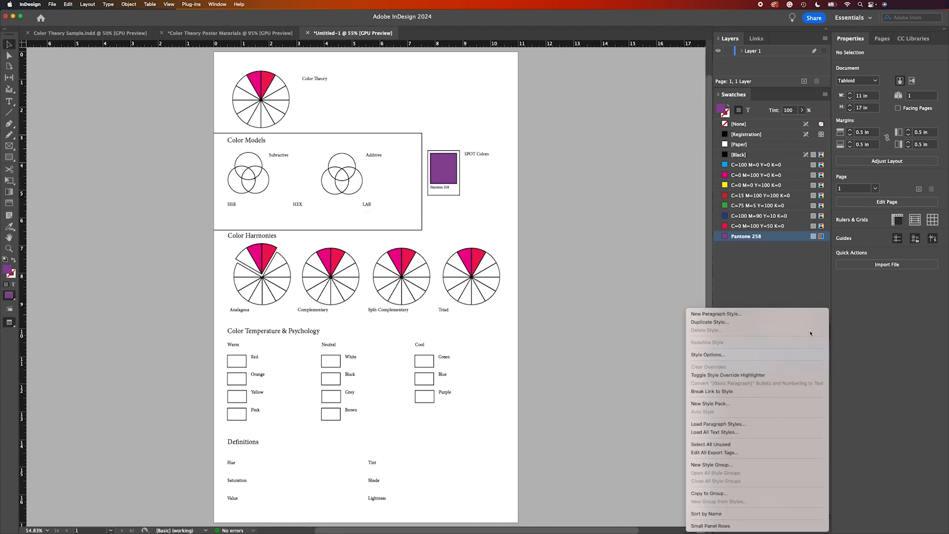
left_click(779, 313)
type("Heading 2")
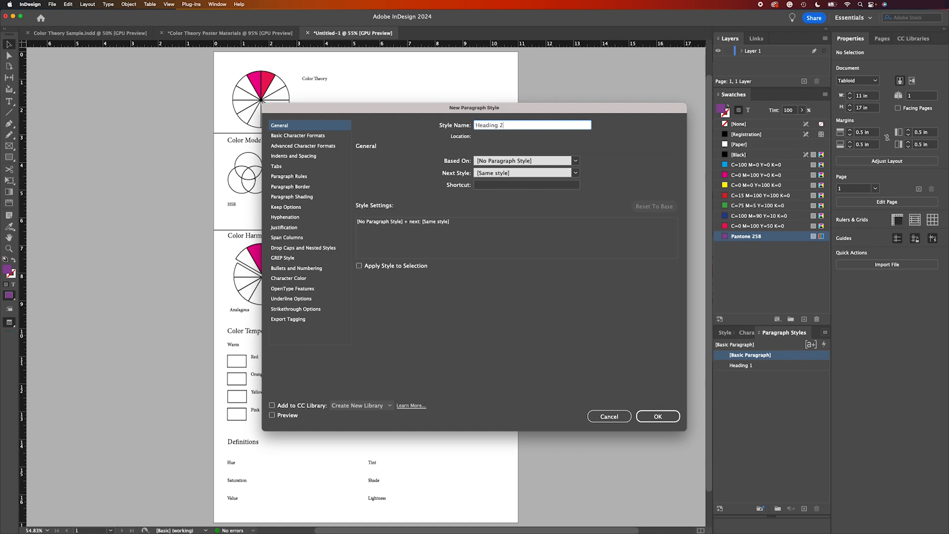
left_click(313, 140)
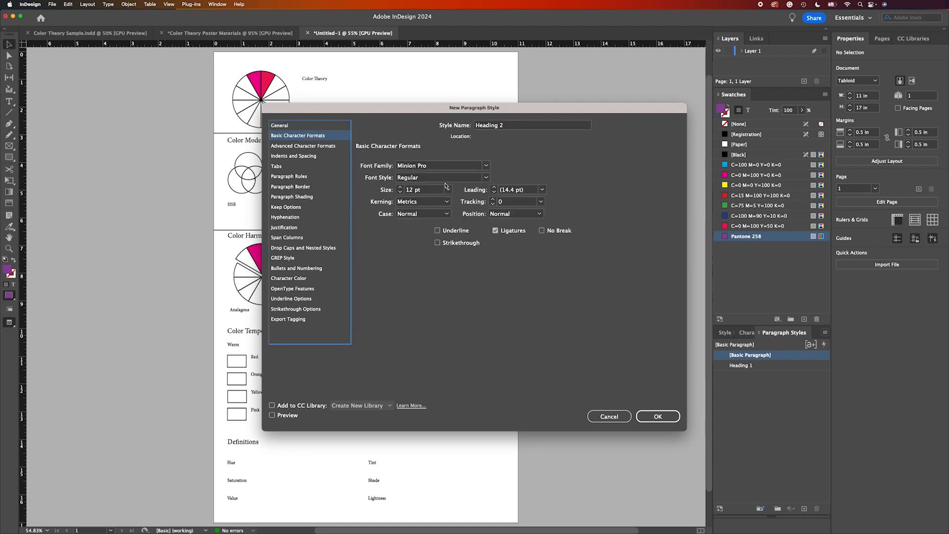
left_click(400, 188)
left_click(400, 188)
left_click(650, 416)
Apply the Heading 2 style to Subtractive, Additive, HSB, HEX, LAB, the four harmony wheel labels, and Warm, Neutral and Cool.
left_click(278, 158)
left_click(383, 158, "shift")
left_click(242, 212, "shift")
left_click(301, 210, "shift")
left_click(367, 209, "shift")
left_click(243, 311, "shift")
left_click(301, 315, "shift")
left_click(381, 312, "shift")
left_click(443, 312, "shift")
left_click(421, 344, "shift")
left_click(329, 347, "shift")
left_click(267, 347, "shift")
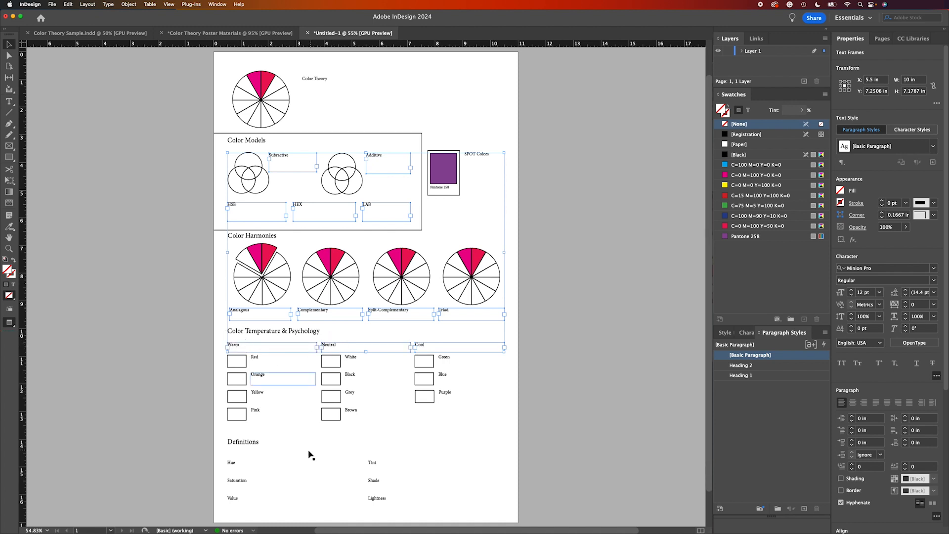
left_click(747, 367)
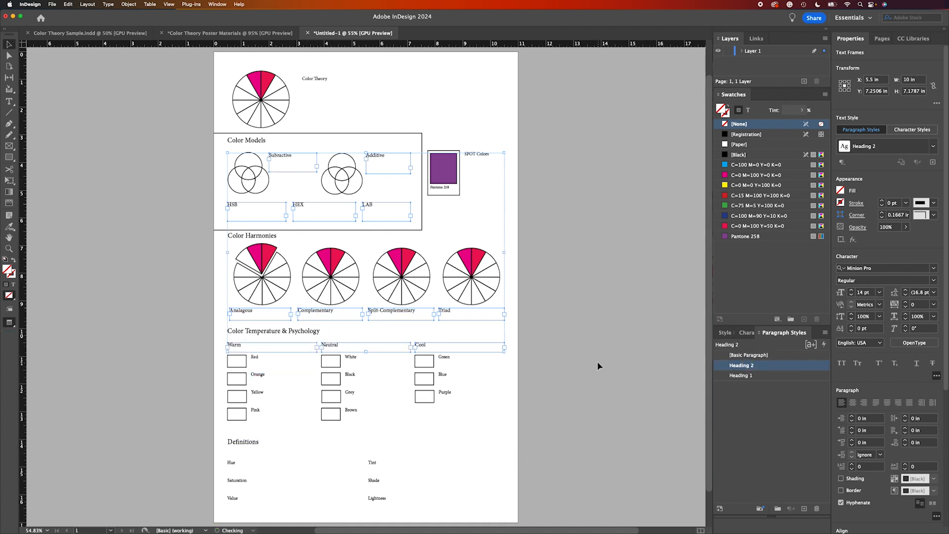
left_click(595, 362)
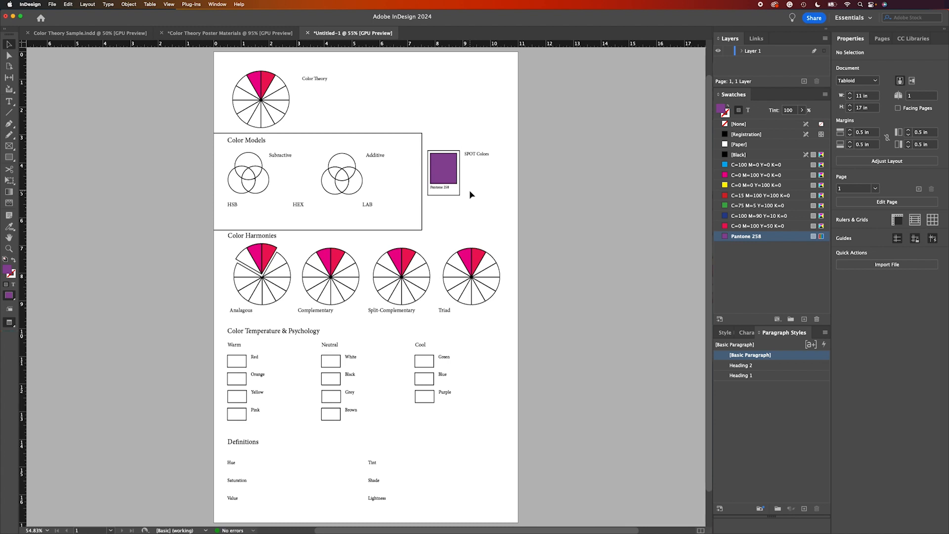
In the Color Theory Sample document, cover the whole page with a Pantone 258 rectangle about 11.22 x 17.28 in.
left_click(89, 33)
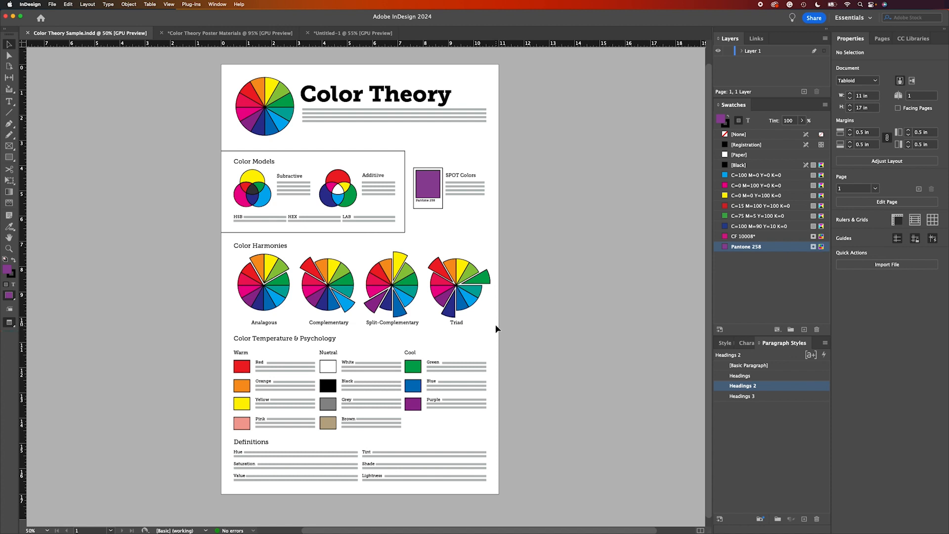
left_click(9, 157)
left_click_drag(216, 63, 500, 499)
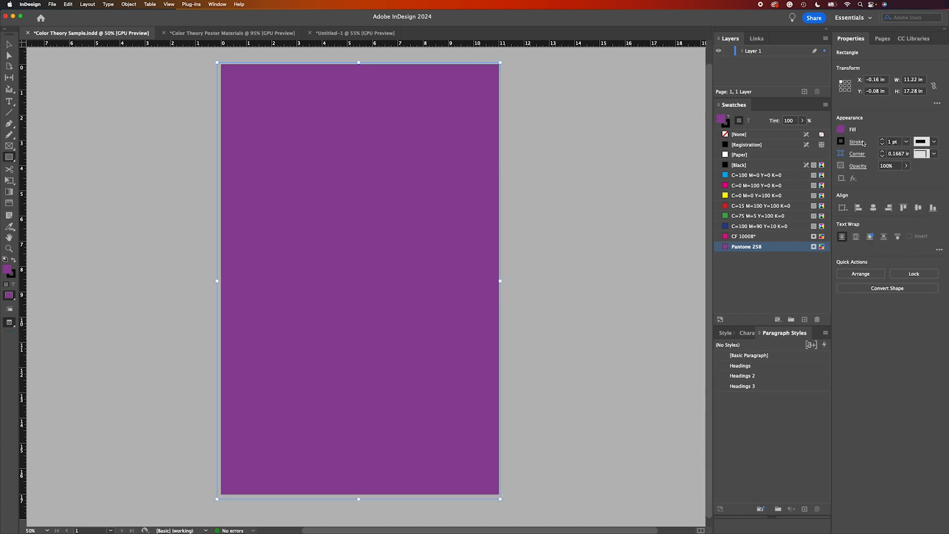
Lower the tint of the page-sized rectangle's Pantone 258 fill to 22%.
double_click(728, 249)
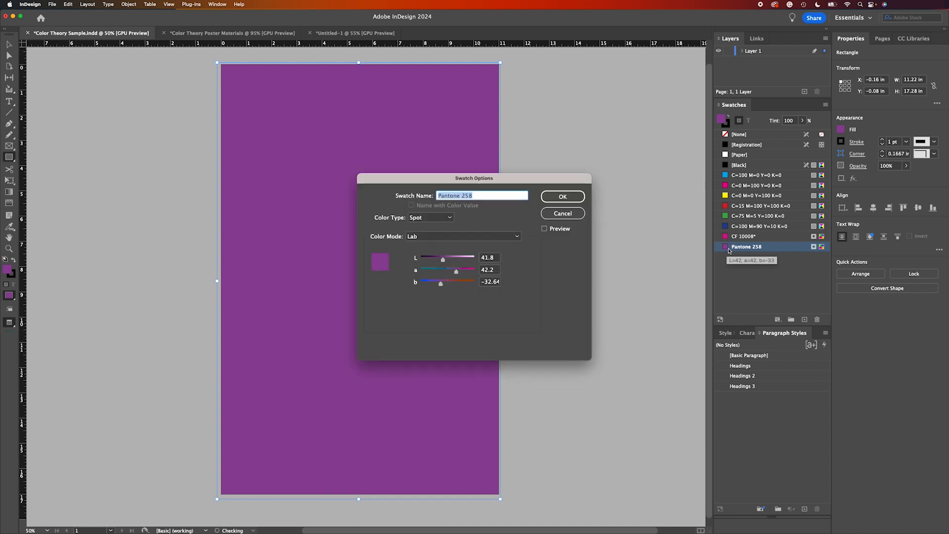
left_click(563, 213)
left_click(802, 121)
left_click_drag(803, 132, 764, 133)
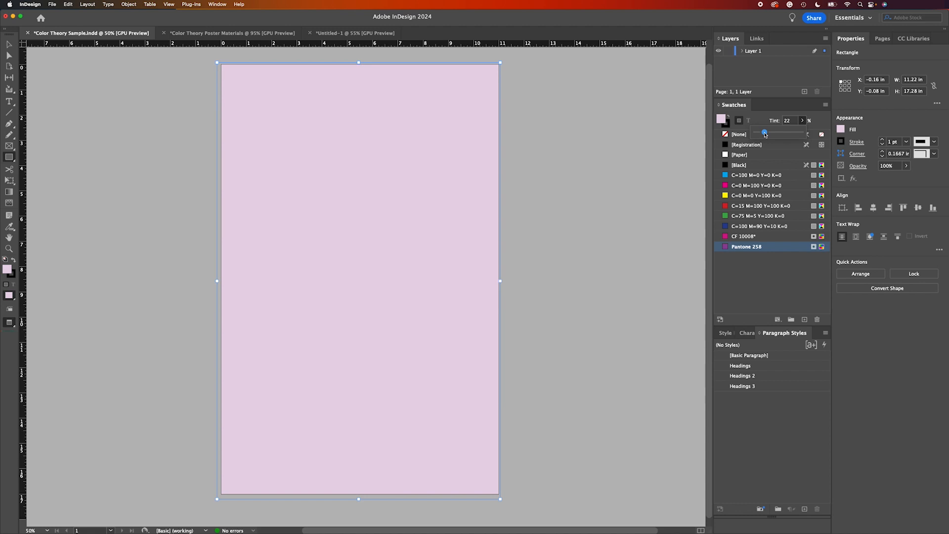
Send the tinted rectangle behind all the poster artwork as a page background.
left_click(128, 4)
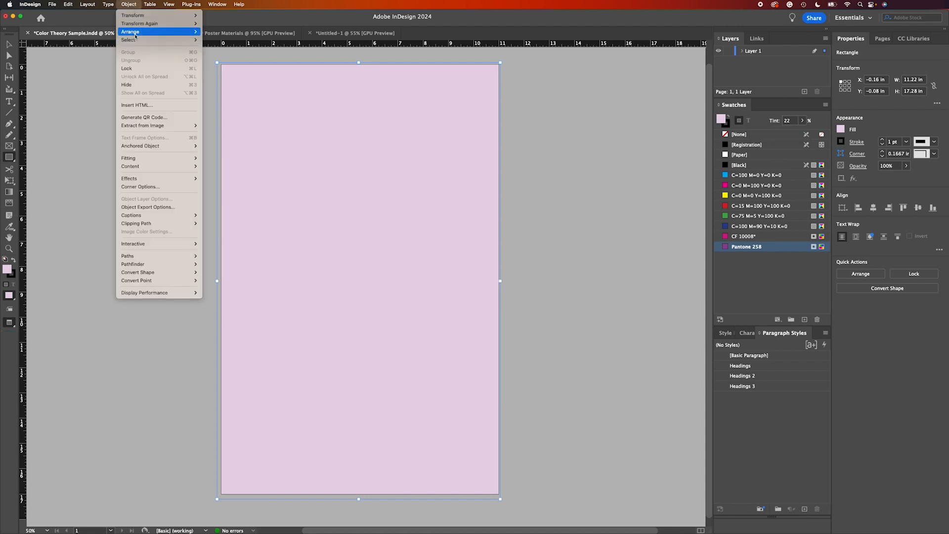
mouse_move(146, 33)
left_click(213, 56)
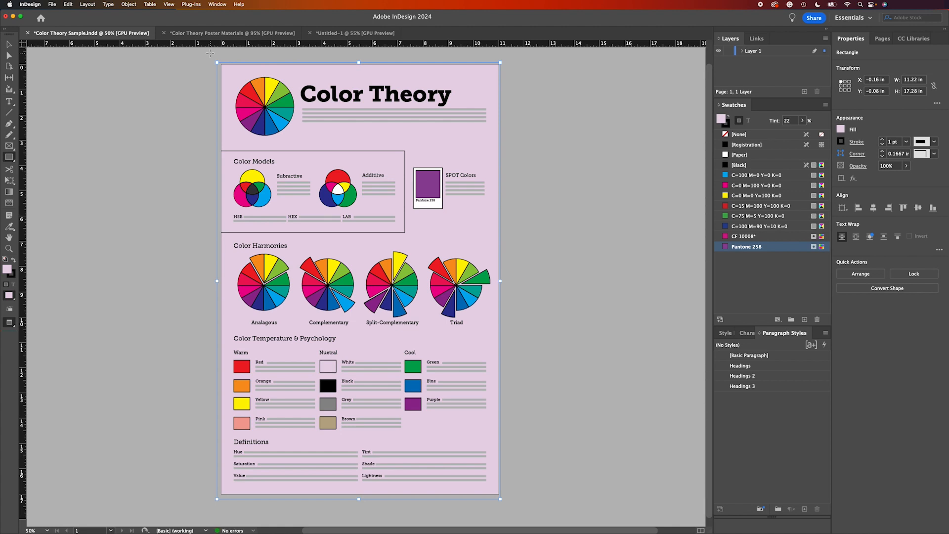
Delete the tinted background rectangle from the sample poster.
left_click(9, 44)
left_click(191, 142)
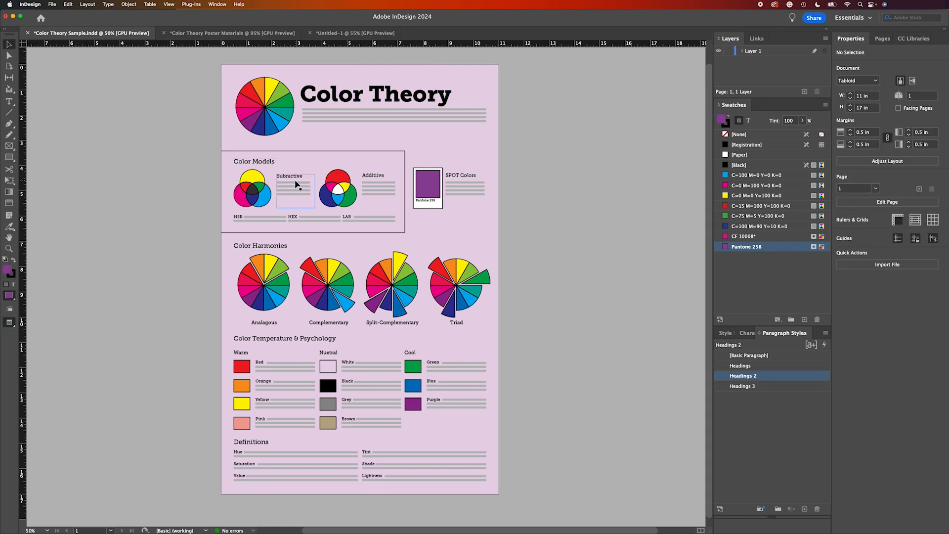
left_click(484, 152)
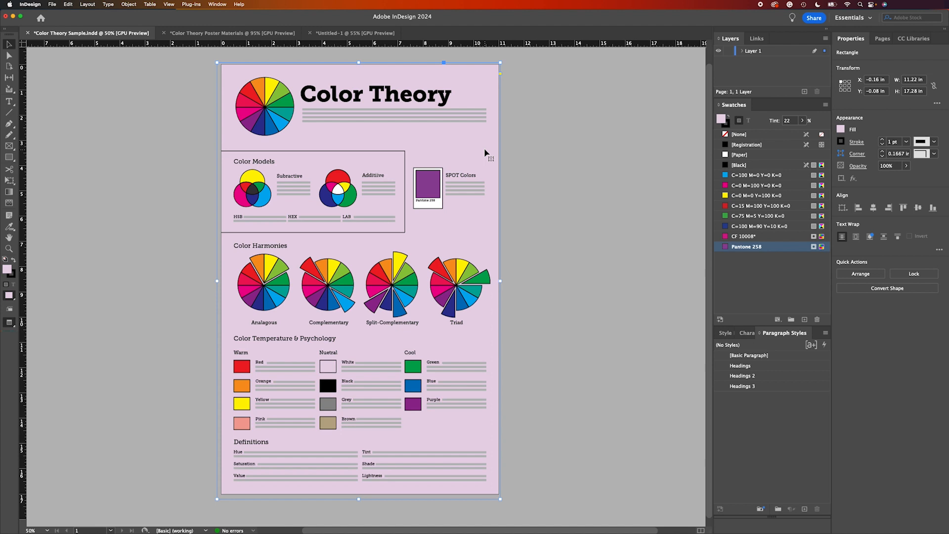
key("Delete")
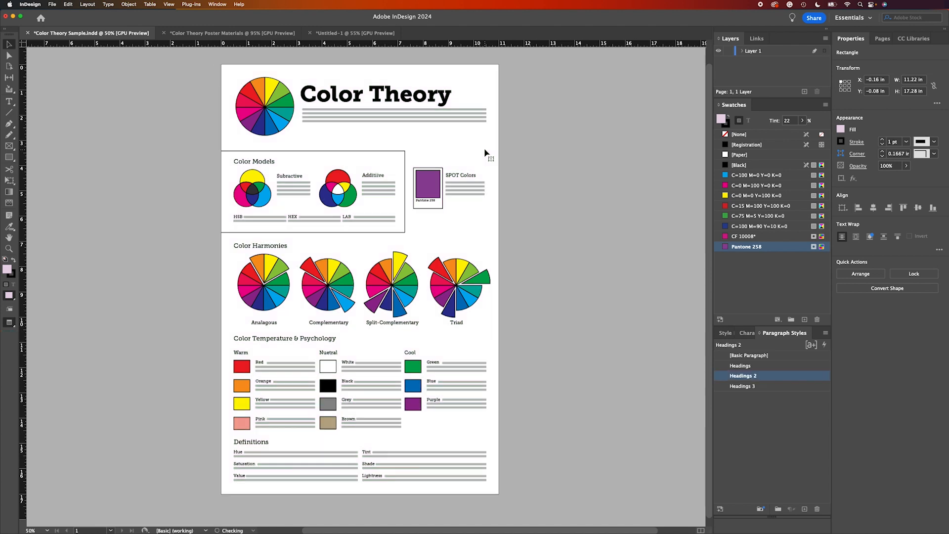